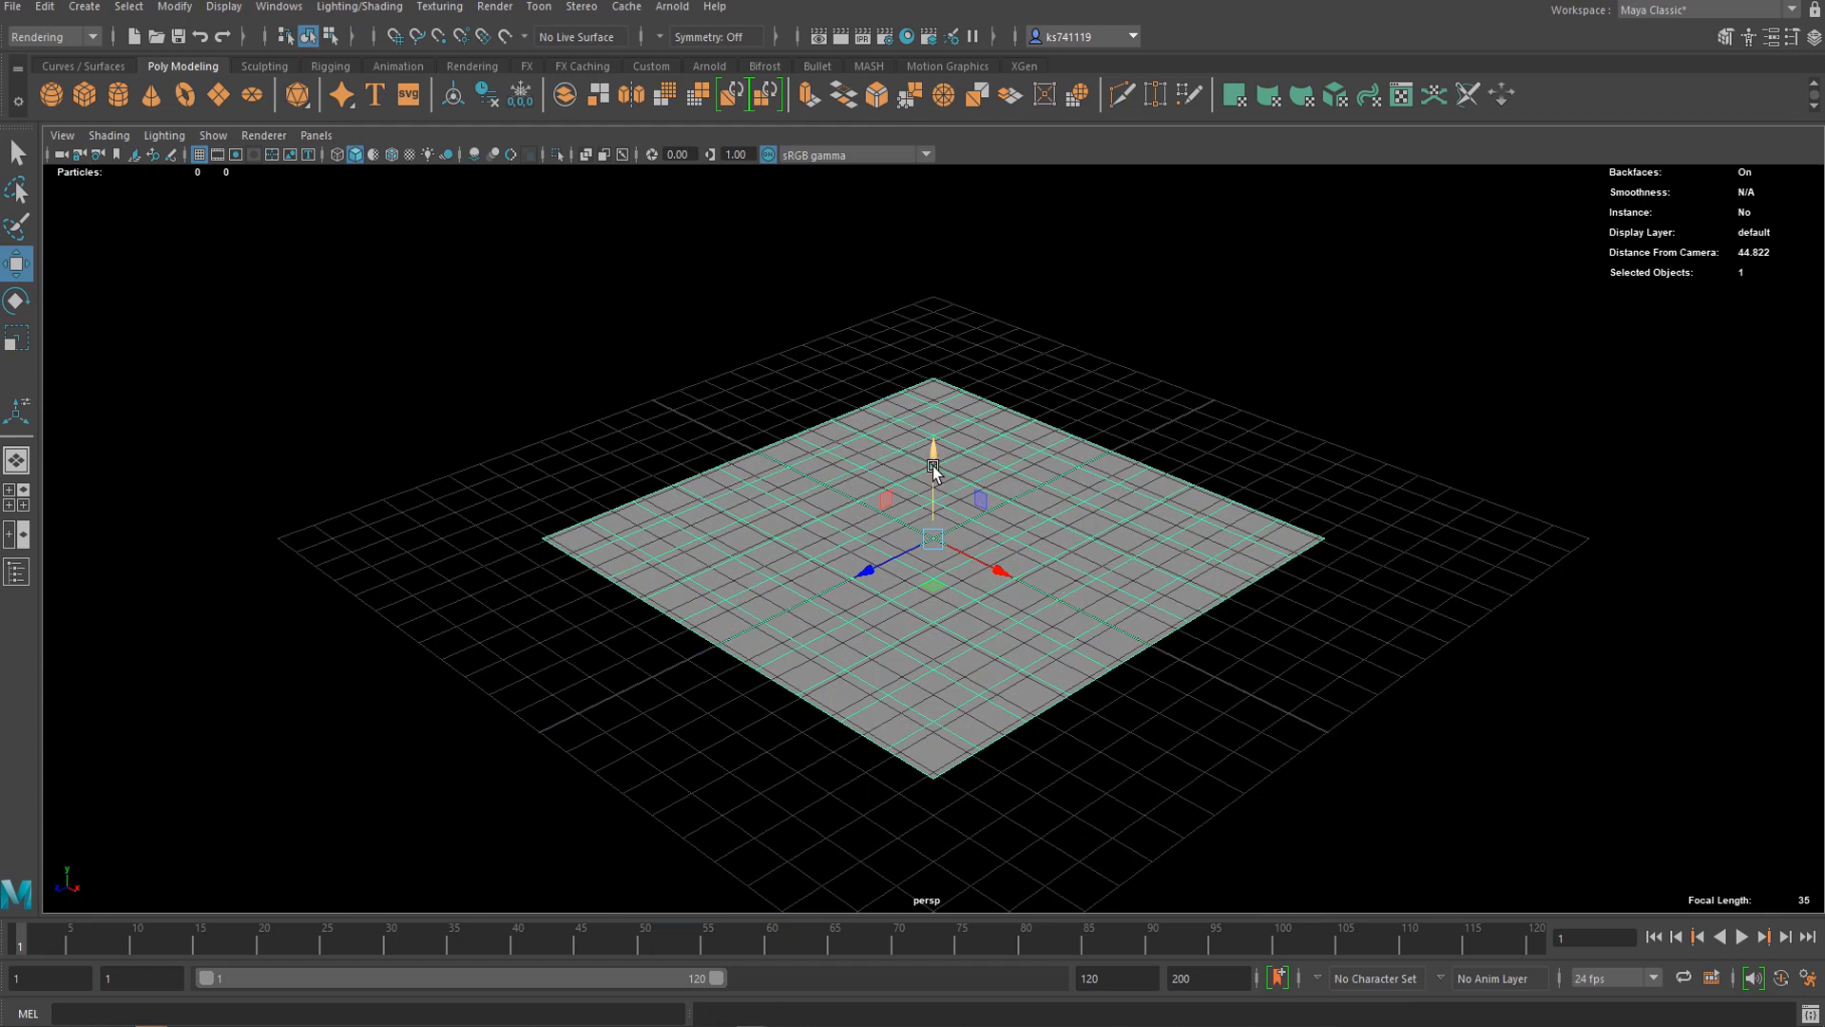
Step: Raise the plane slightly above the grid and set its width and height subdivisions to 1
drag(933, 466, 933, 433)
key(t)
drag(1407, 595, 1244, 576)
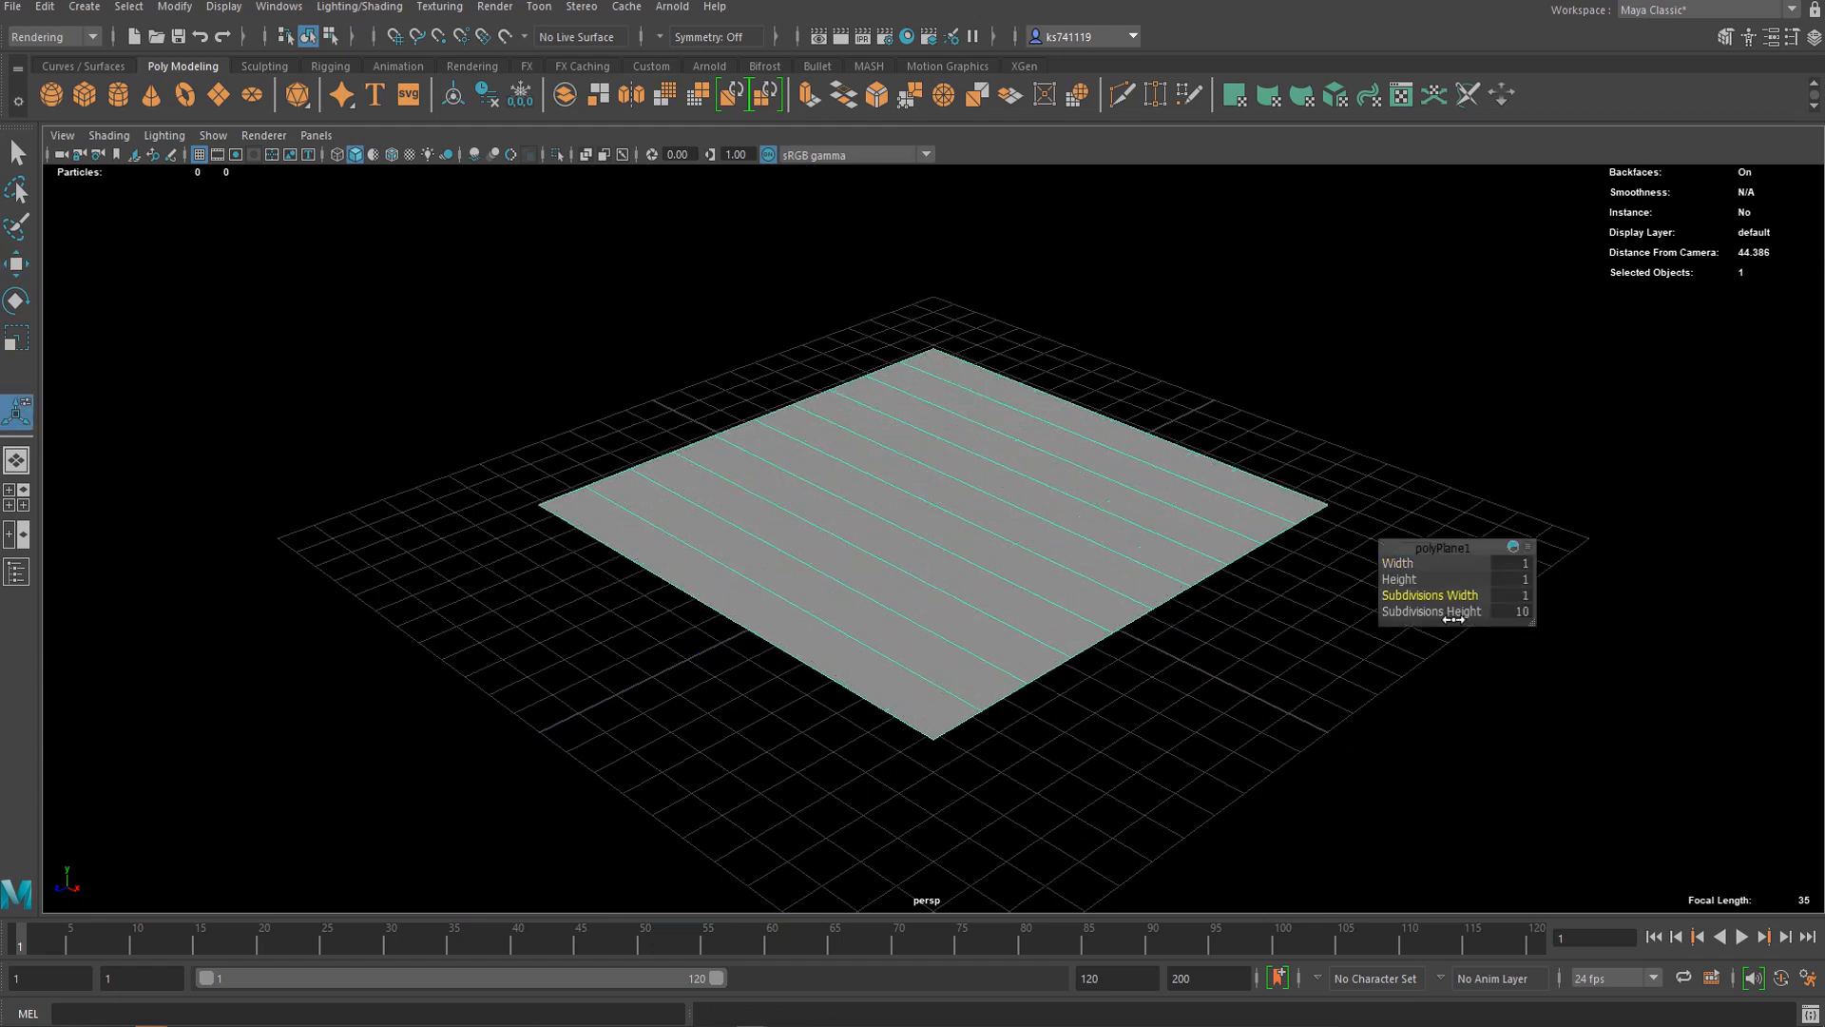
drag(1454, 619, 786, 538)
Step: Assign a new Blinn material to the plane
right_click(860, 426)
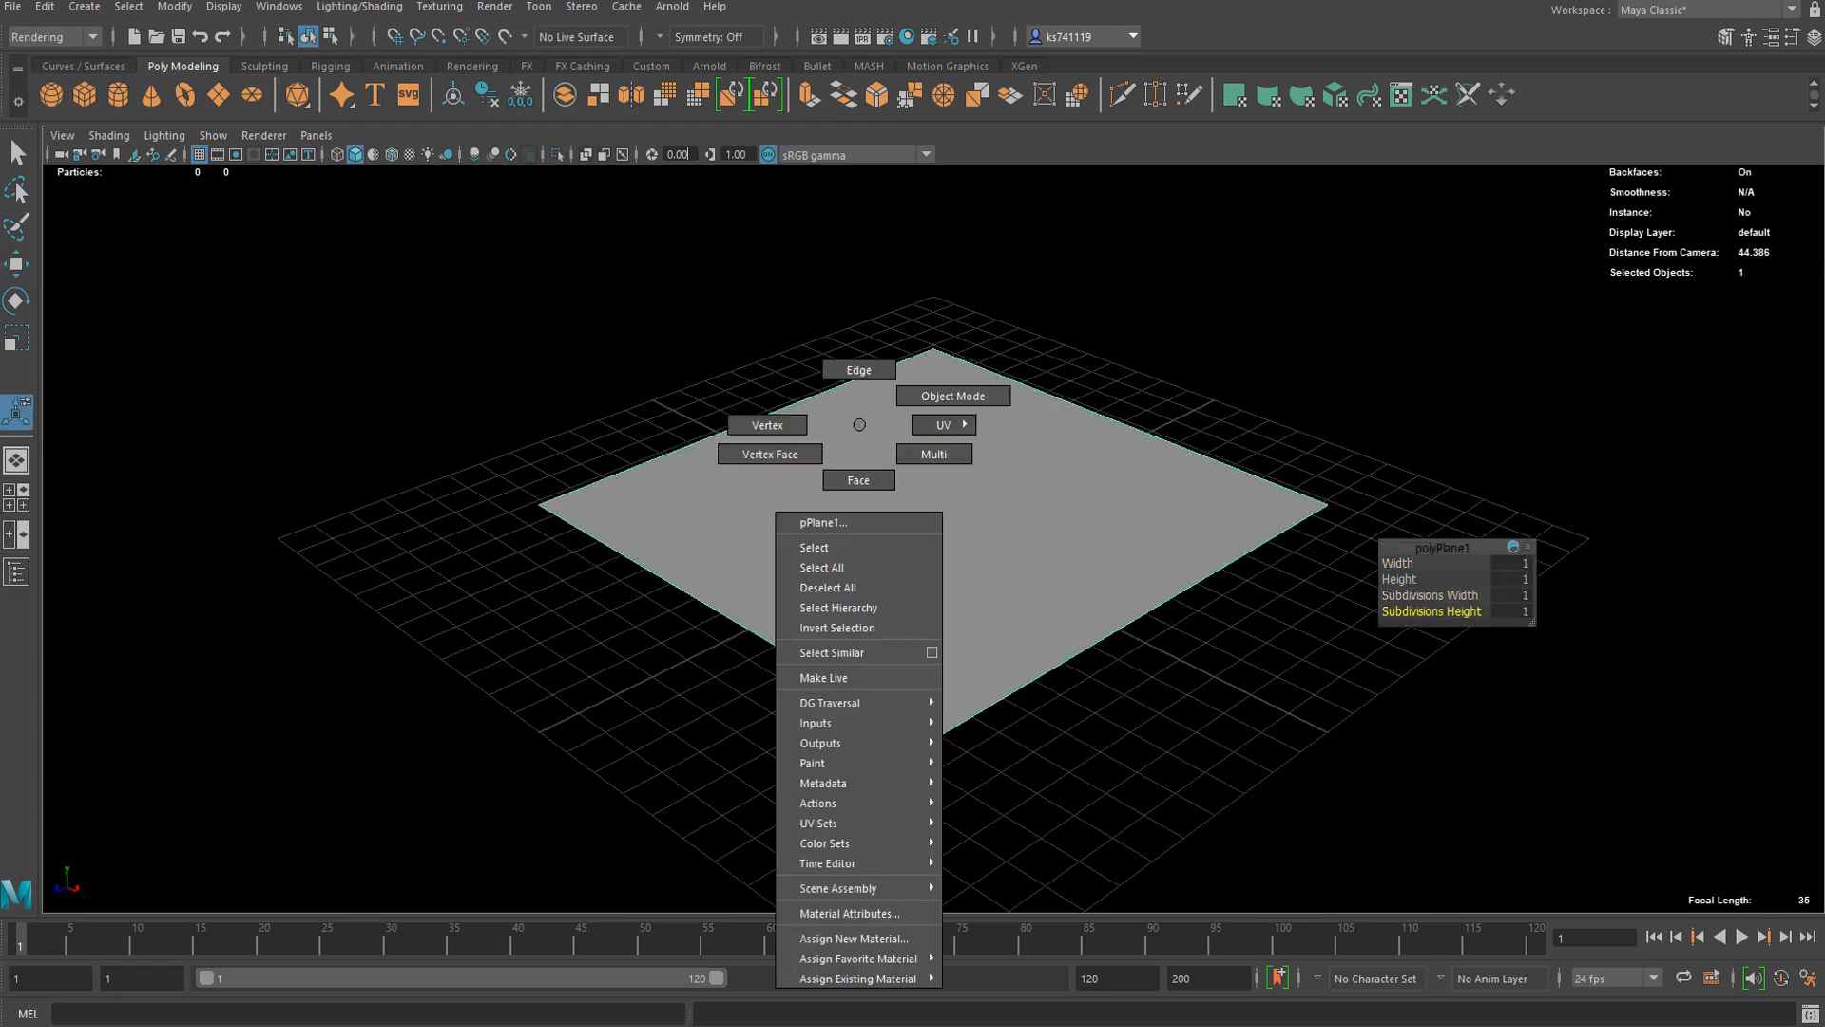
click(847, 939)
click(656, 513)
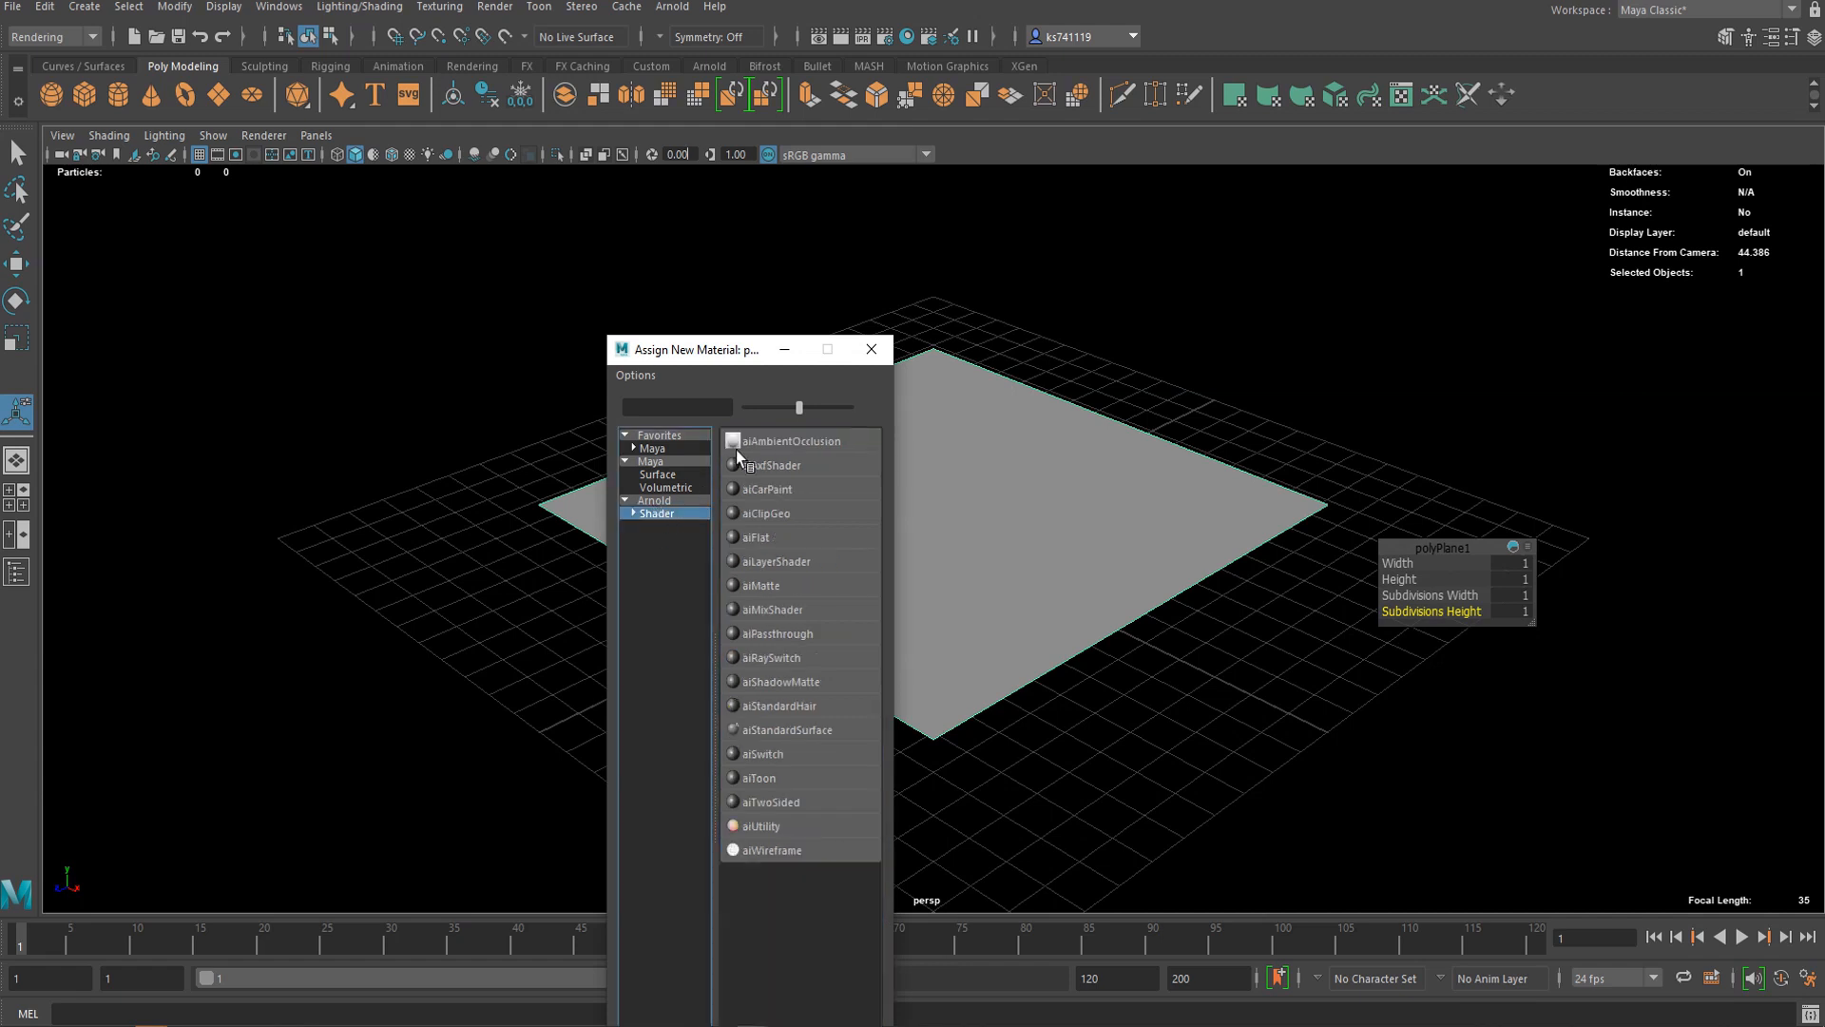
click(646, 448)
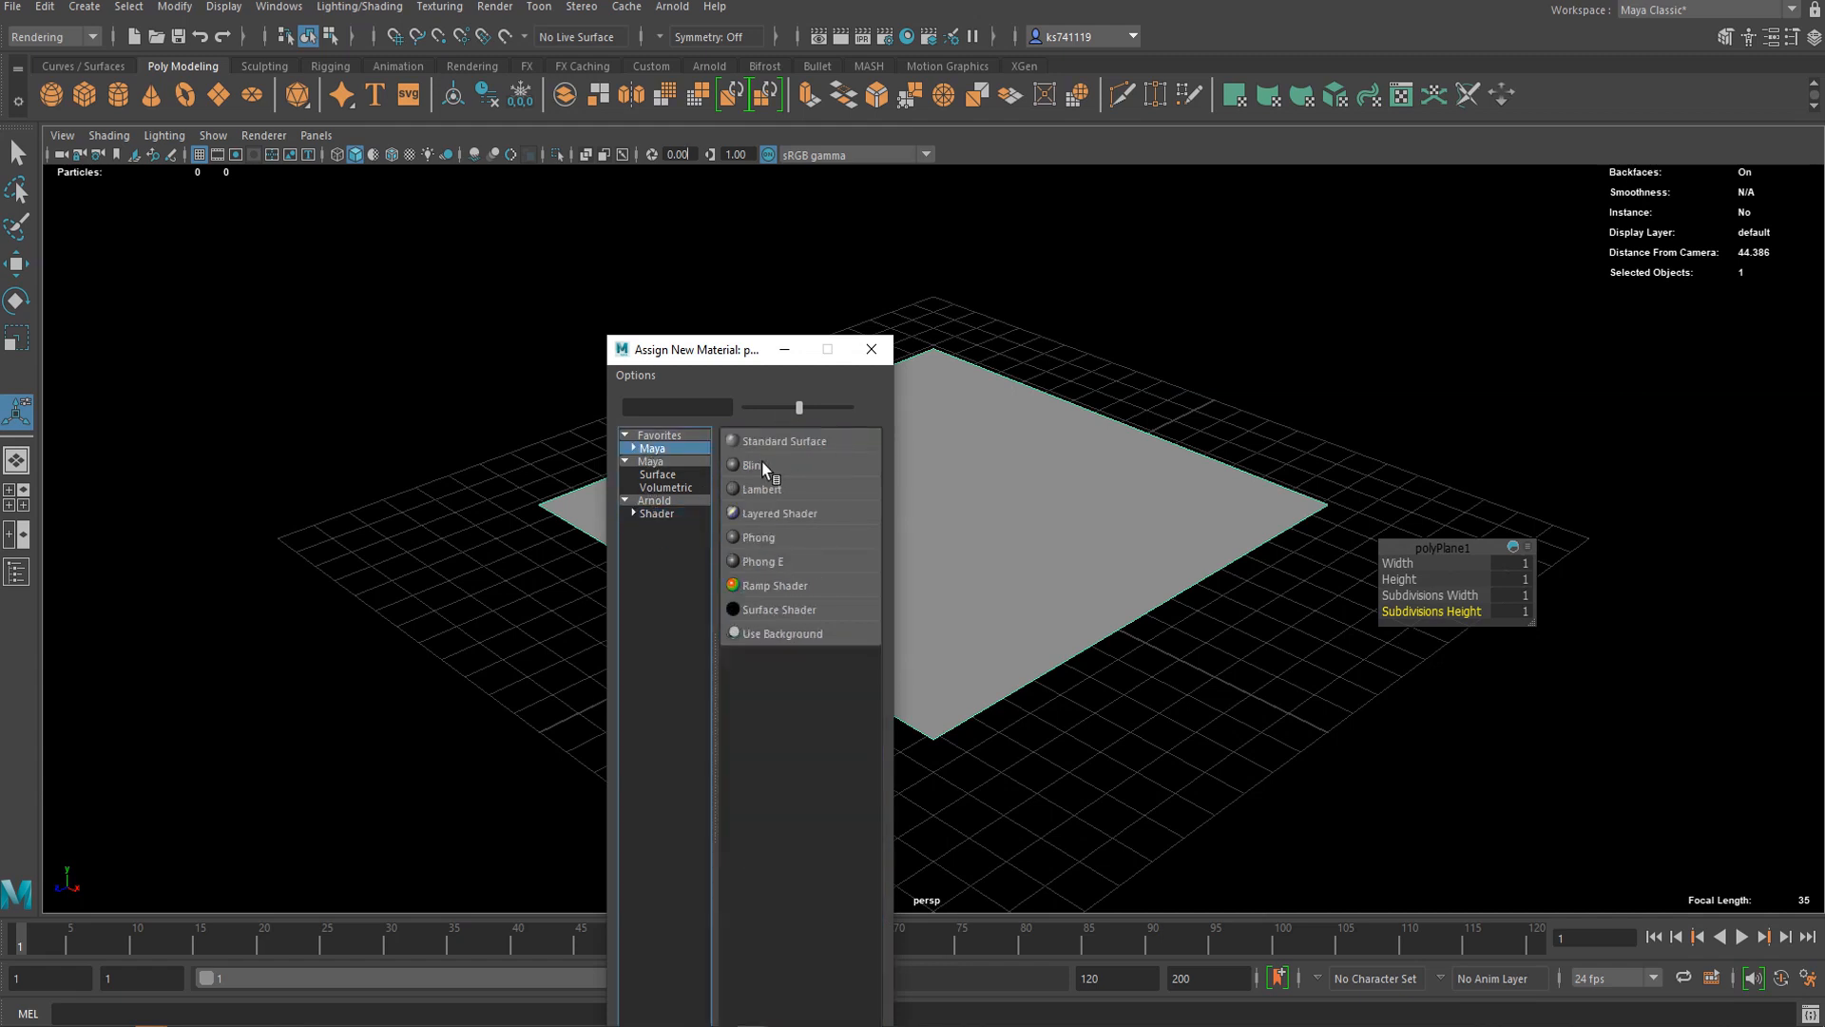
click(756, 465)
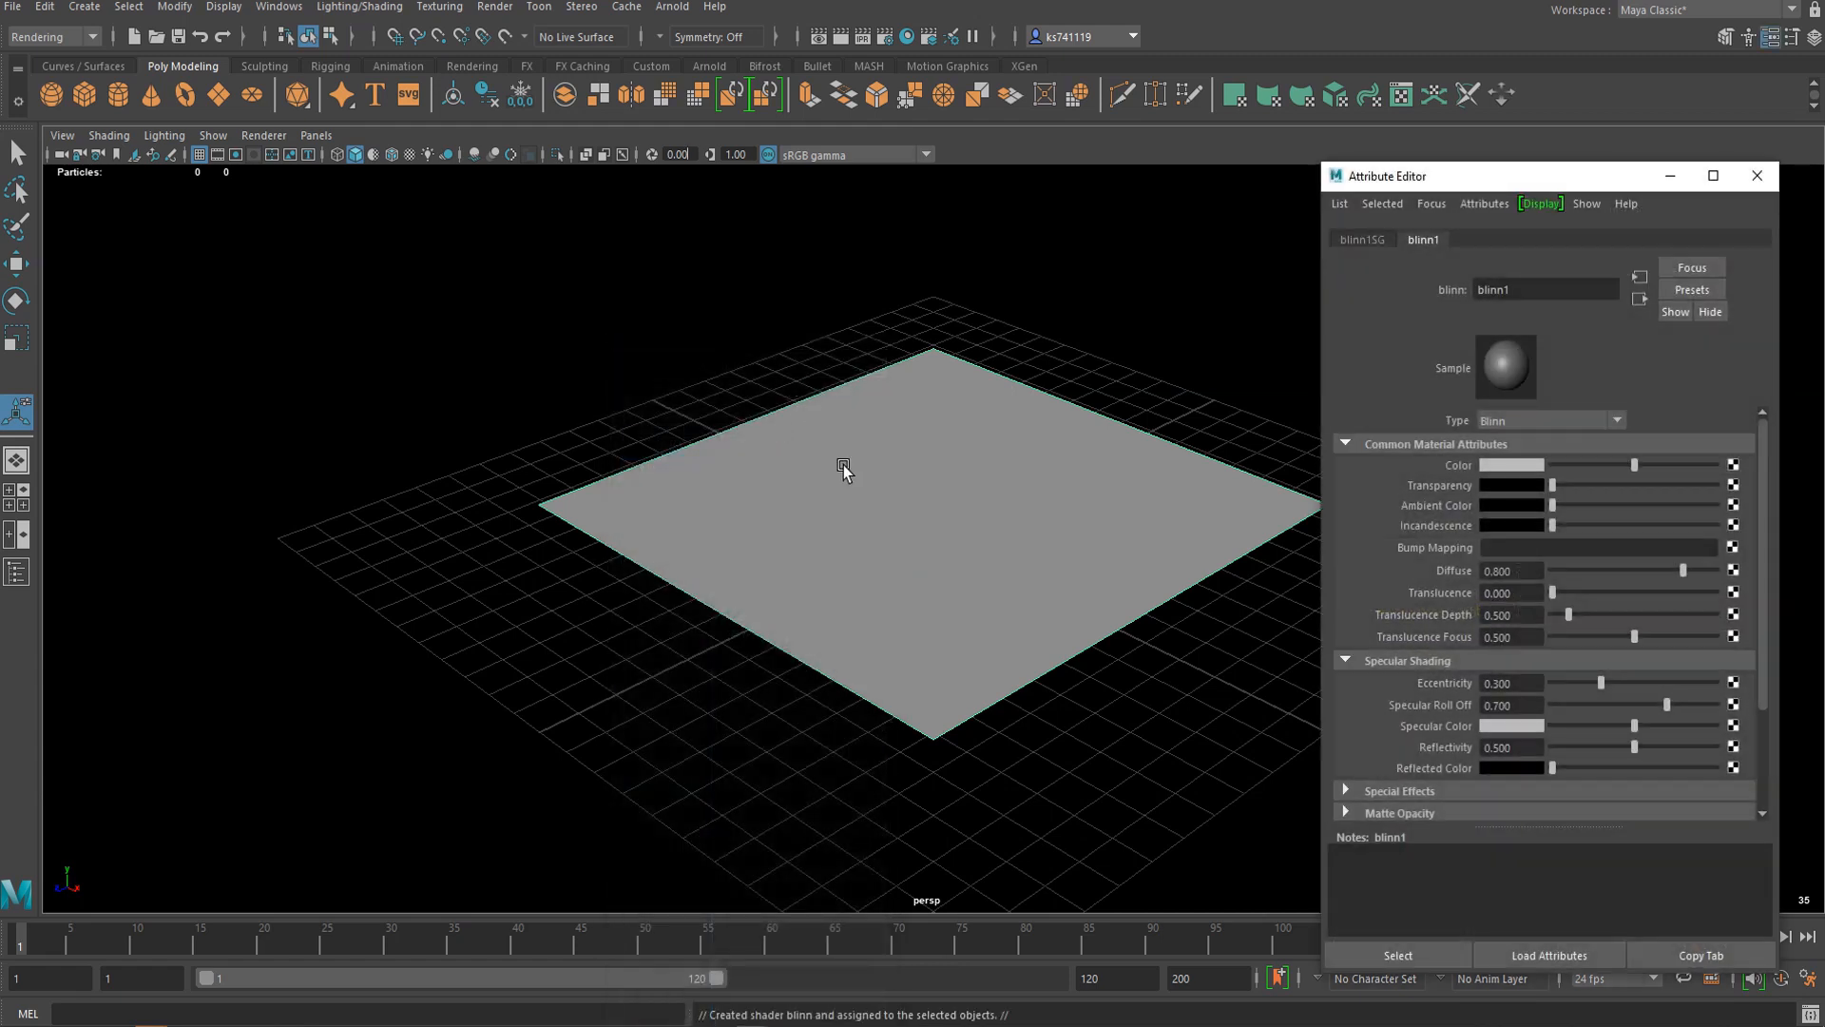
Step: Open the 3D Paint Tool with its settings from the Rendering menu set and try a stroke on the plane
click(55, 38)
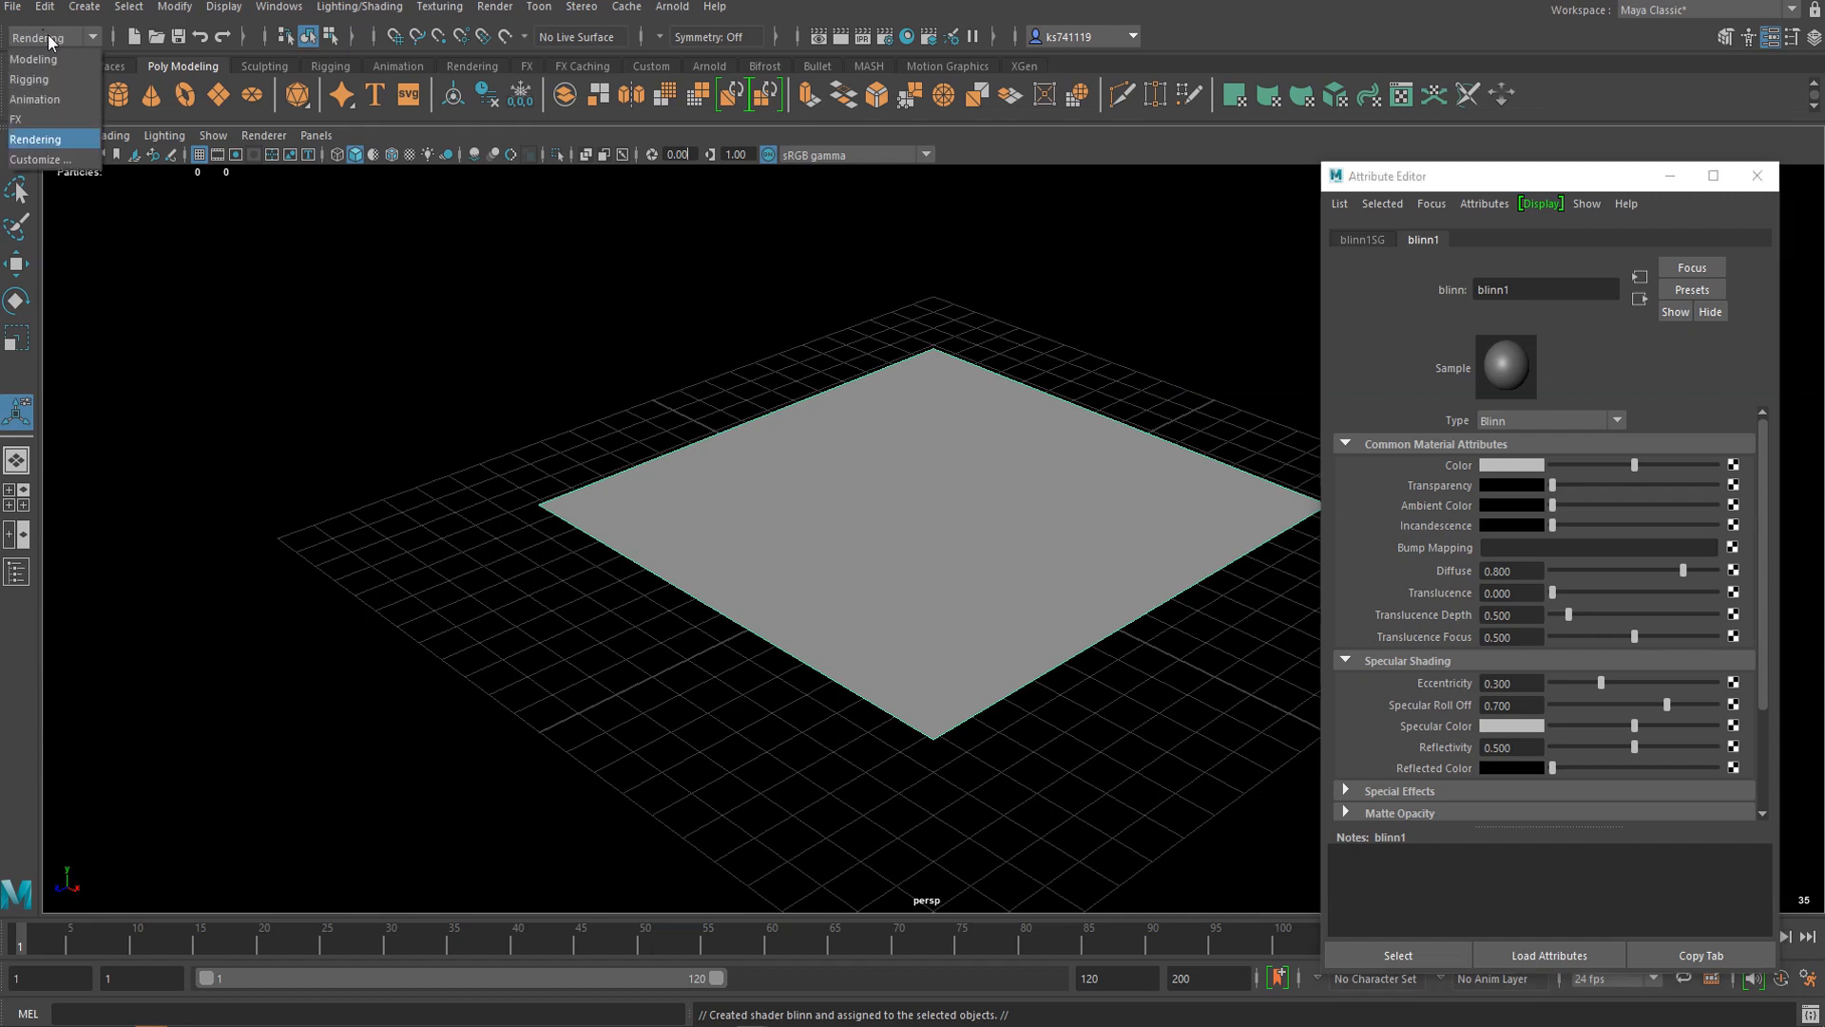
click(52, 143)
click(440, 8)
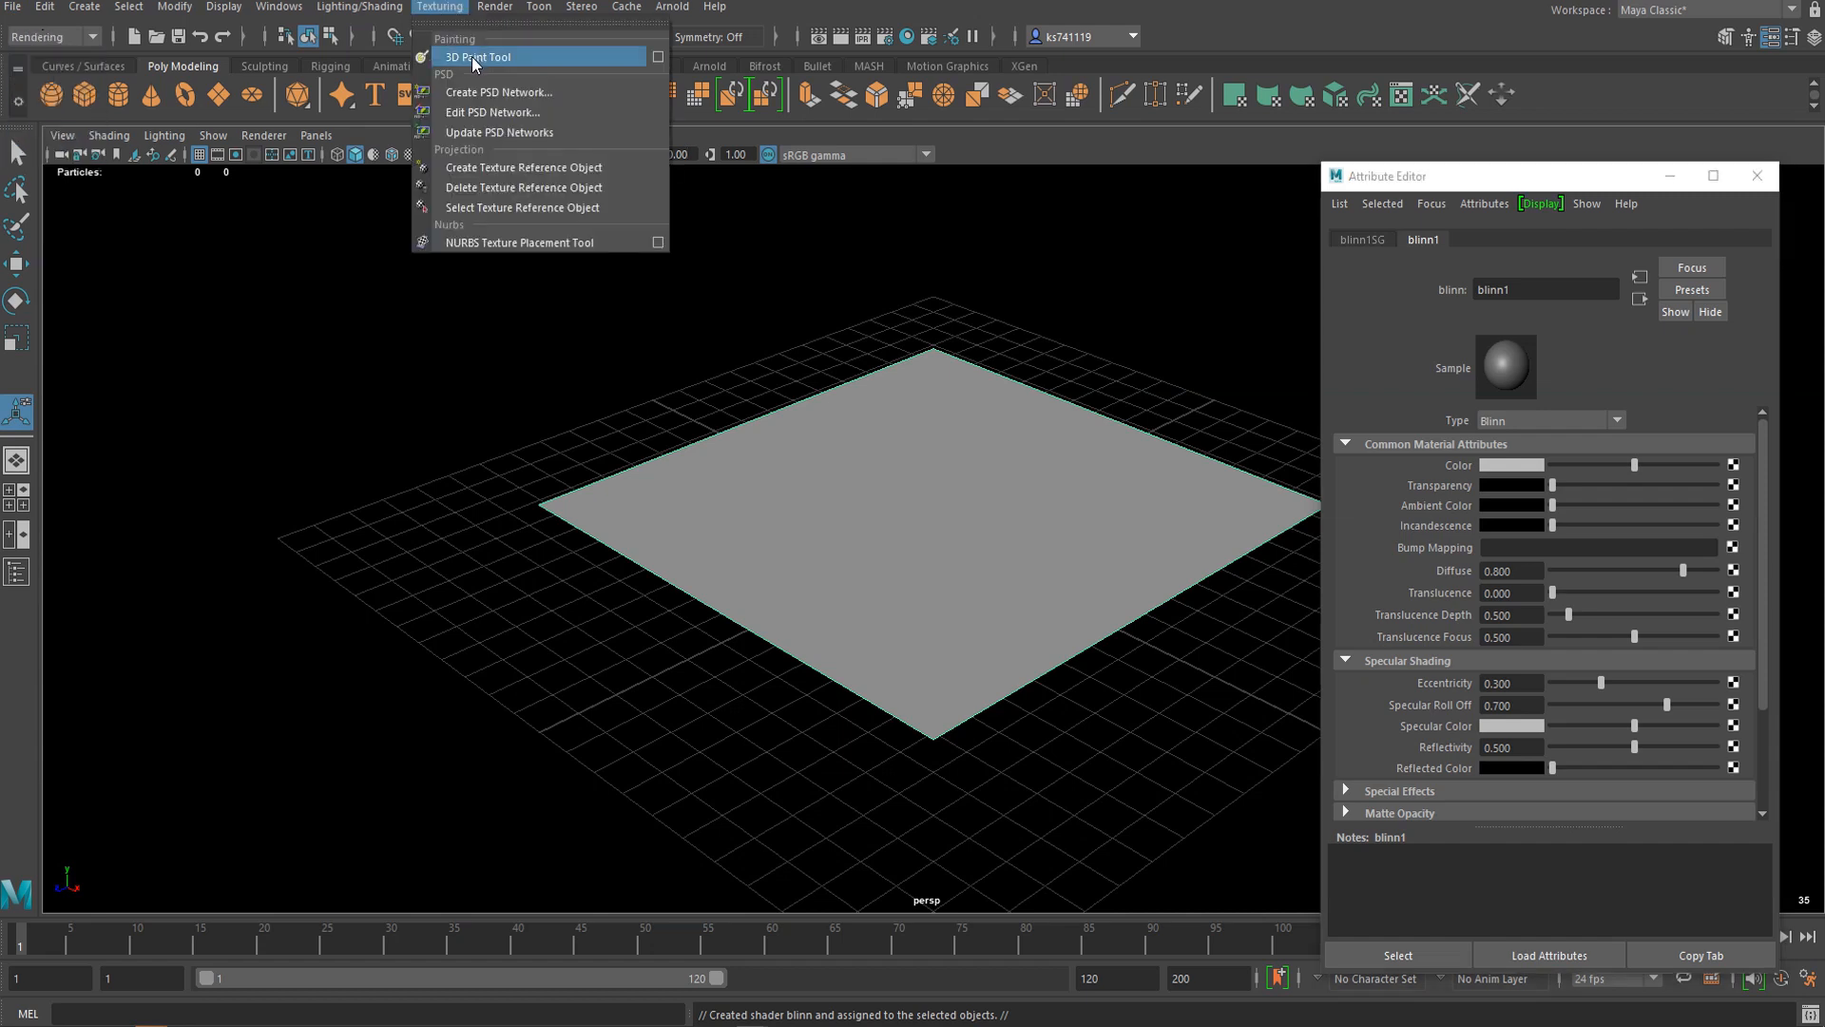
click(655, 59)
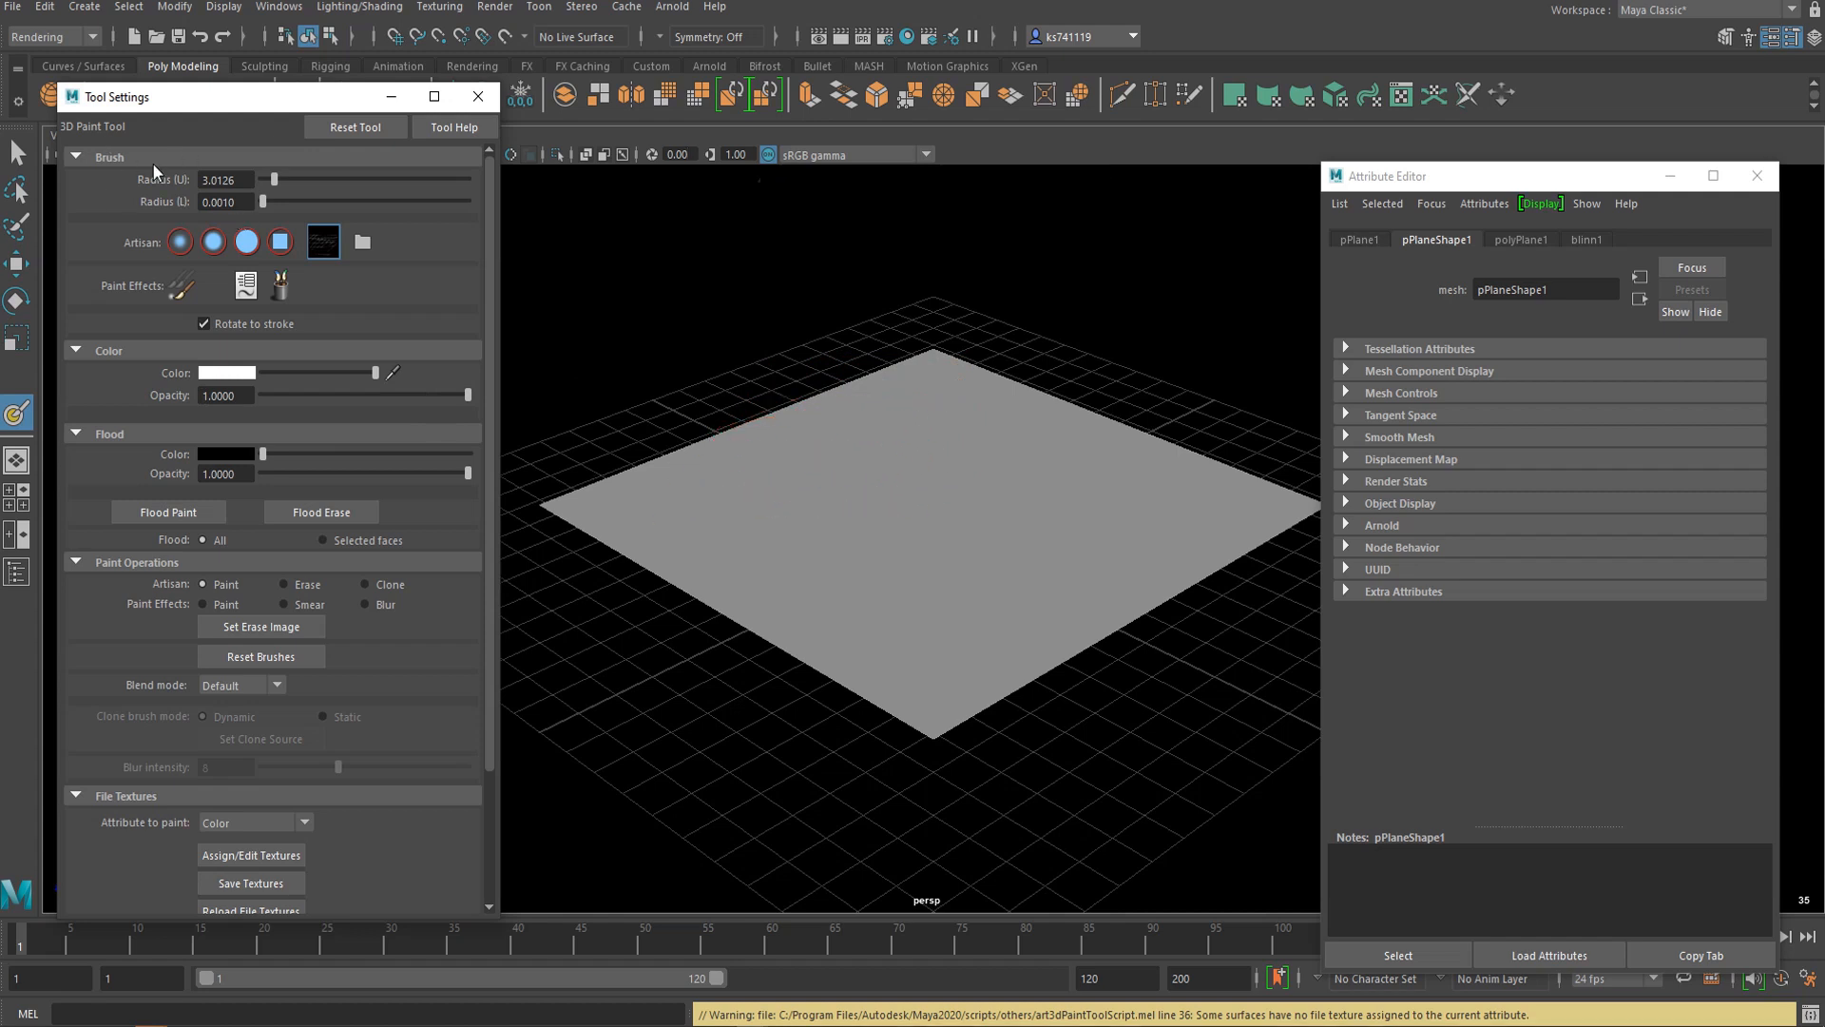
click(860, 496)
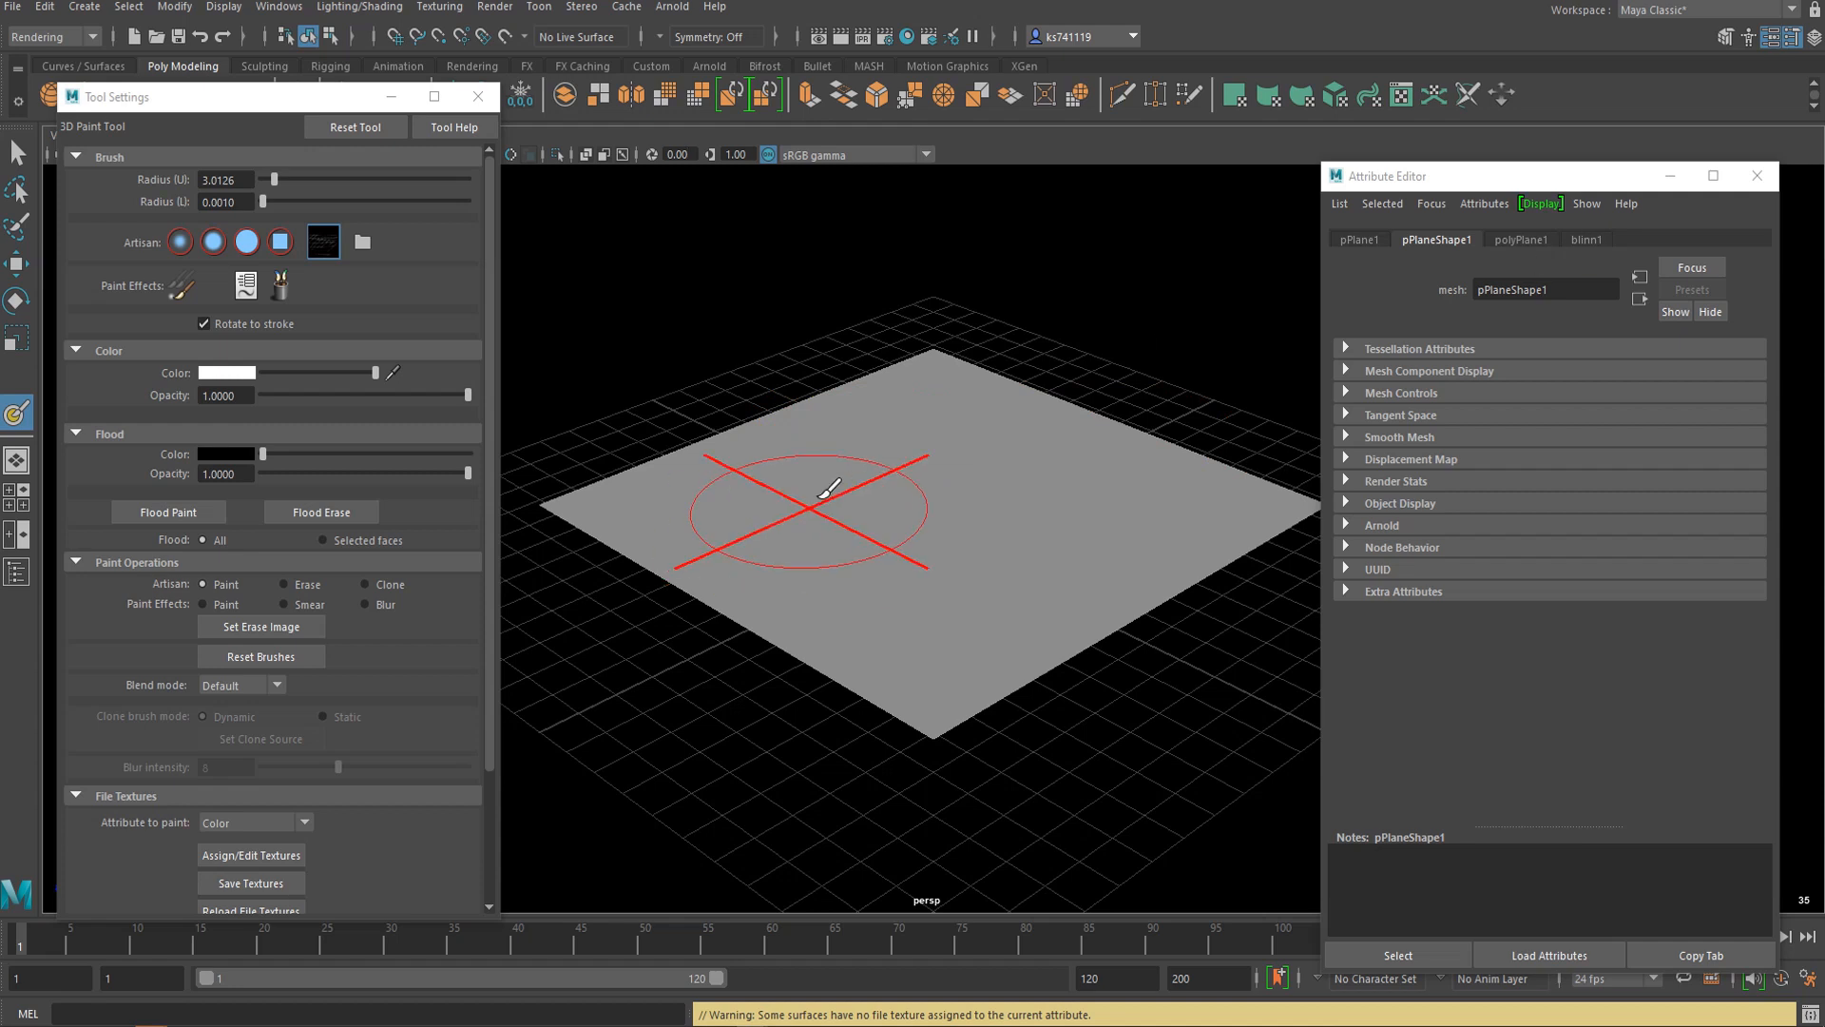
Step: Connect a File texture to the Color attribute of blinn1
click(1584, 240)
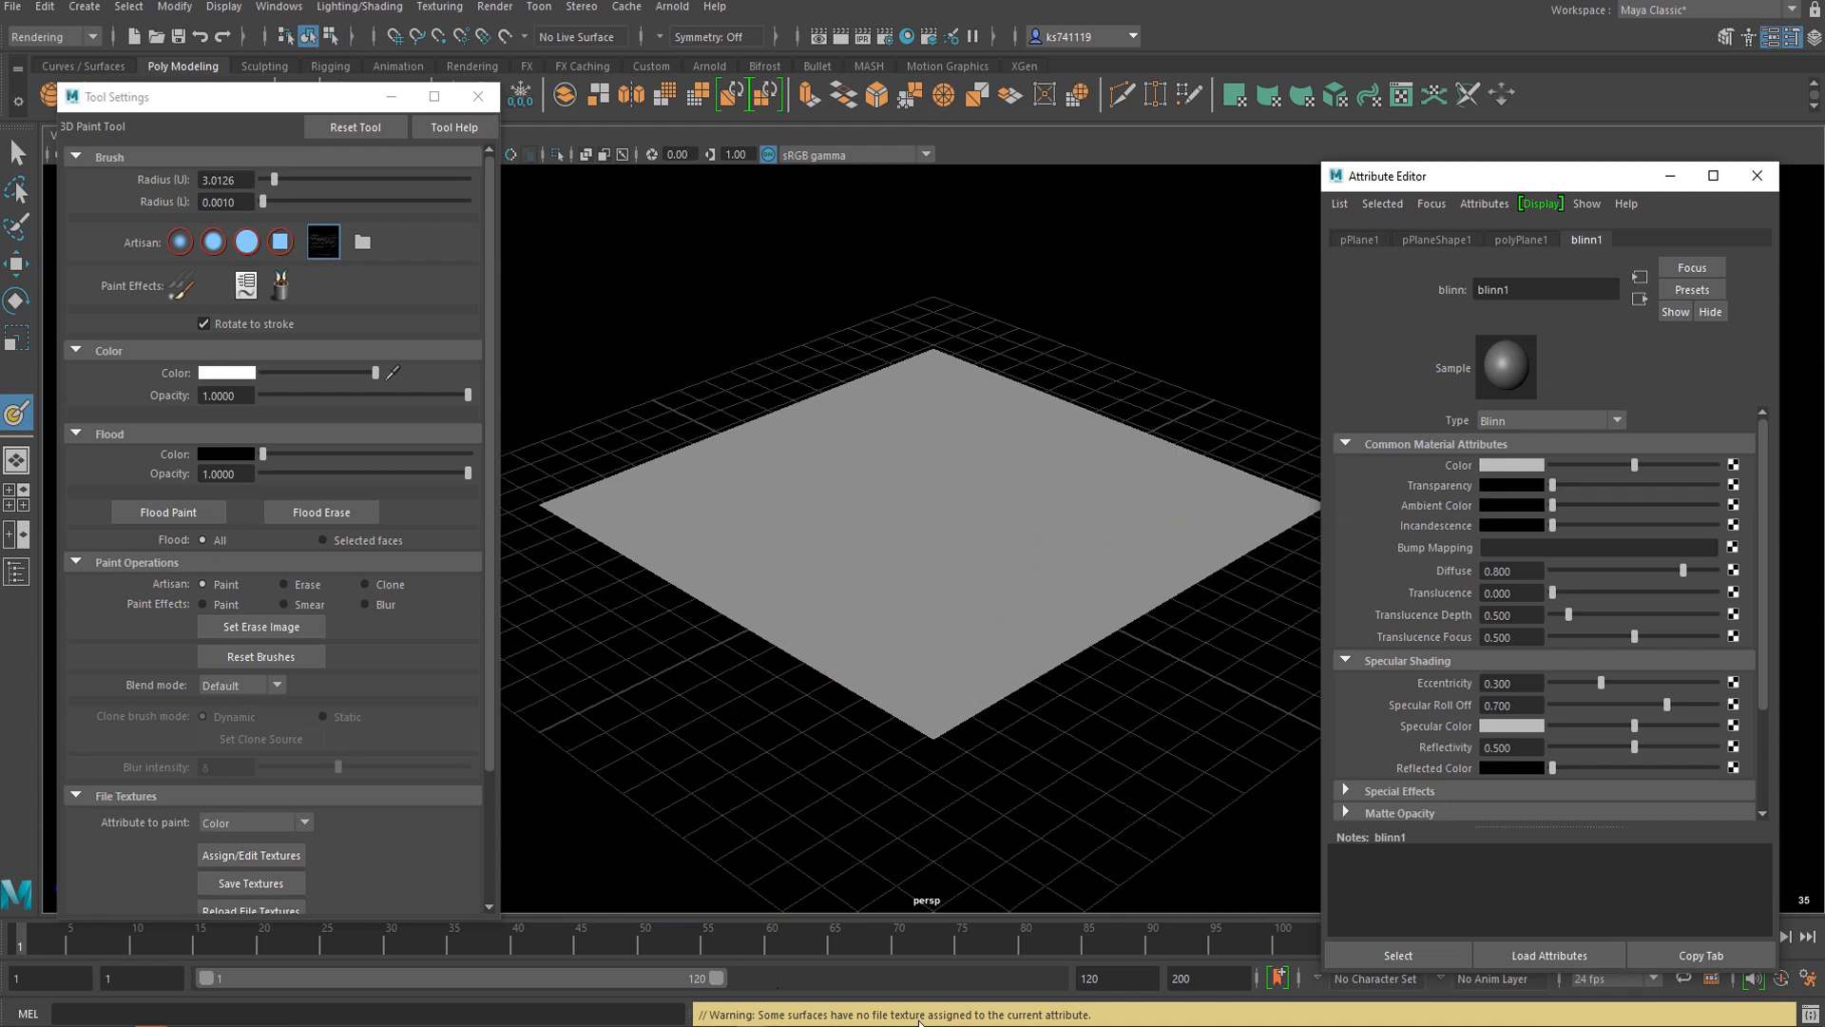
click(1734, 466)
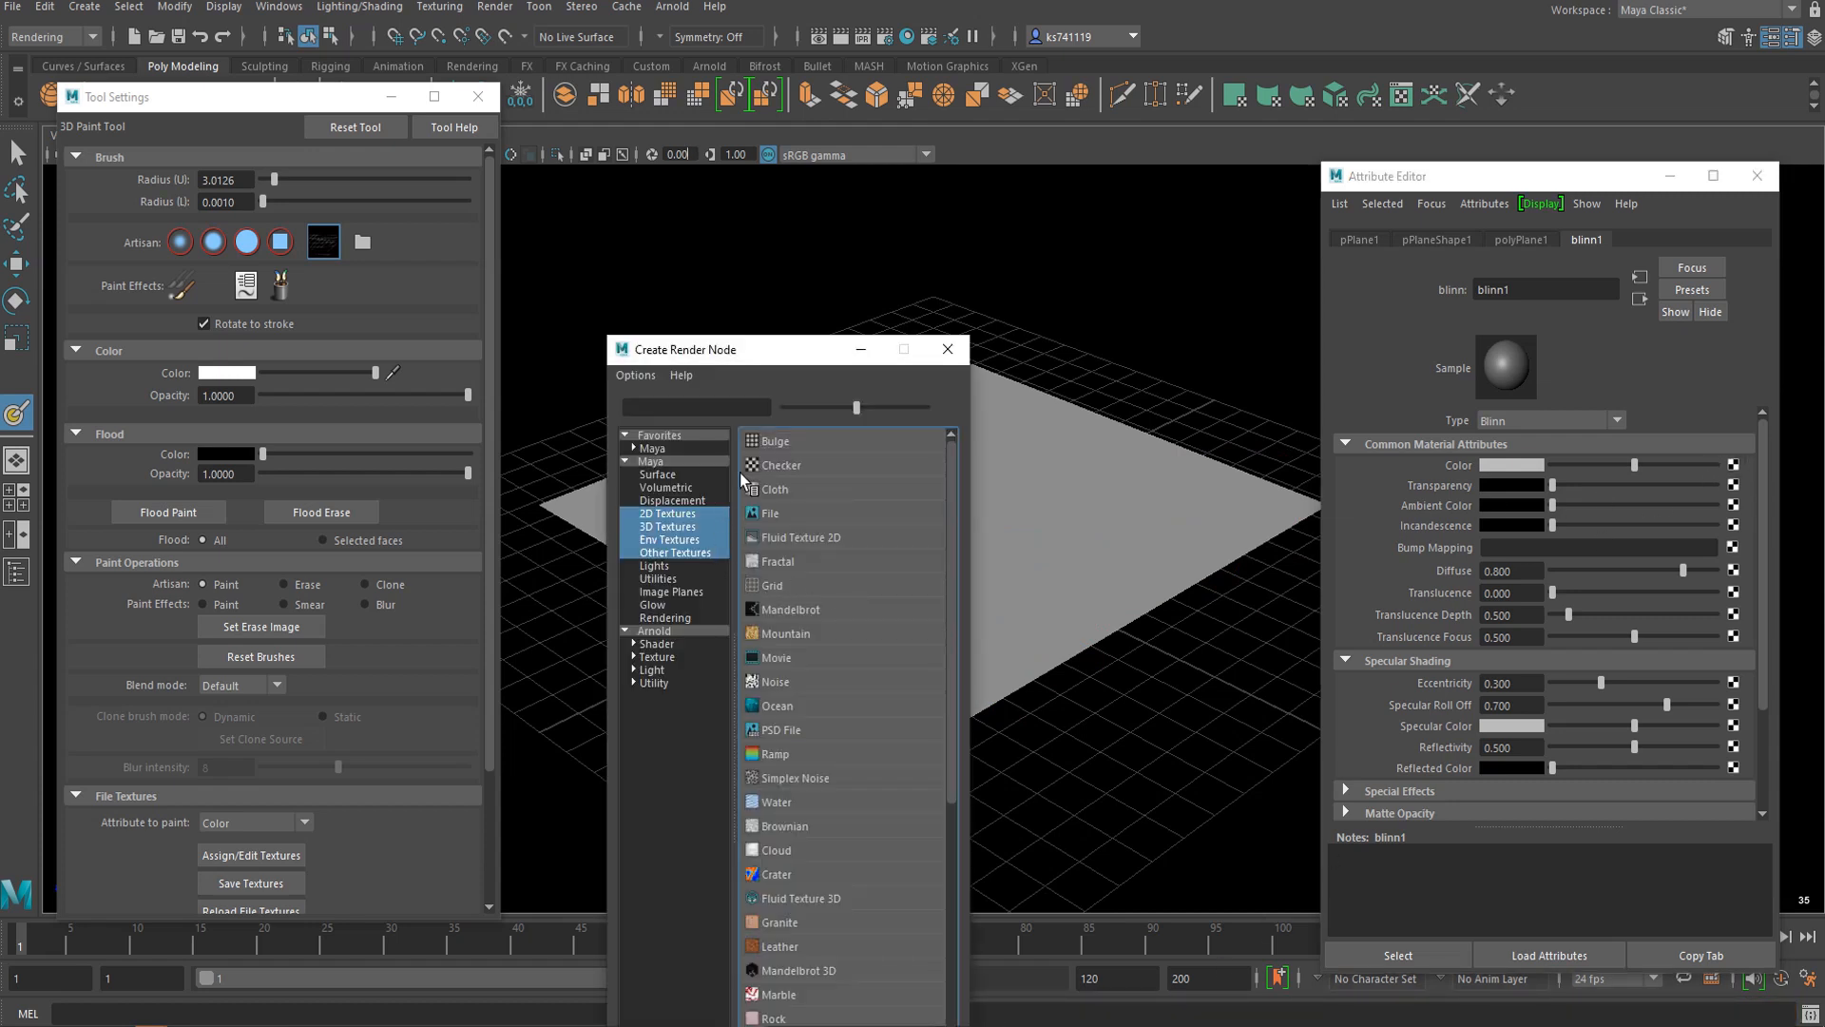
drag(731, 358, 785, 236)
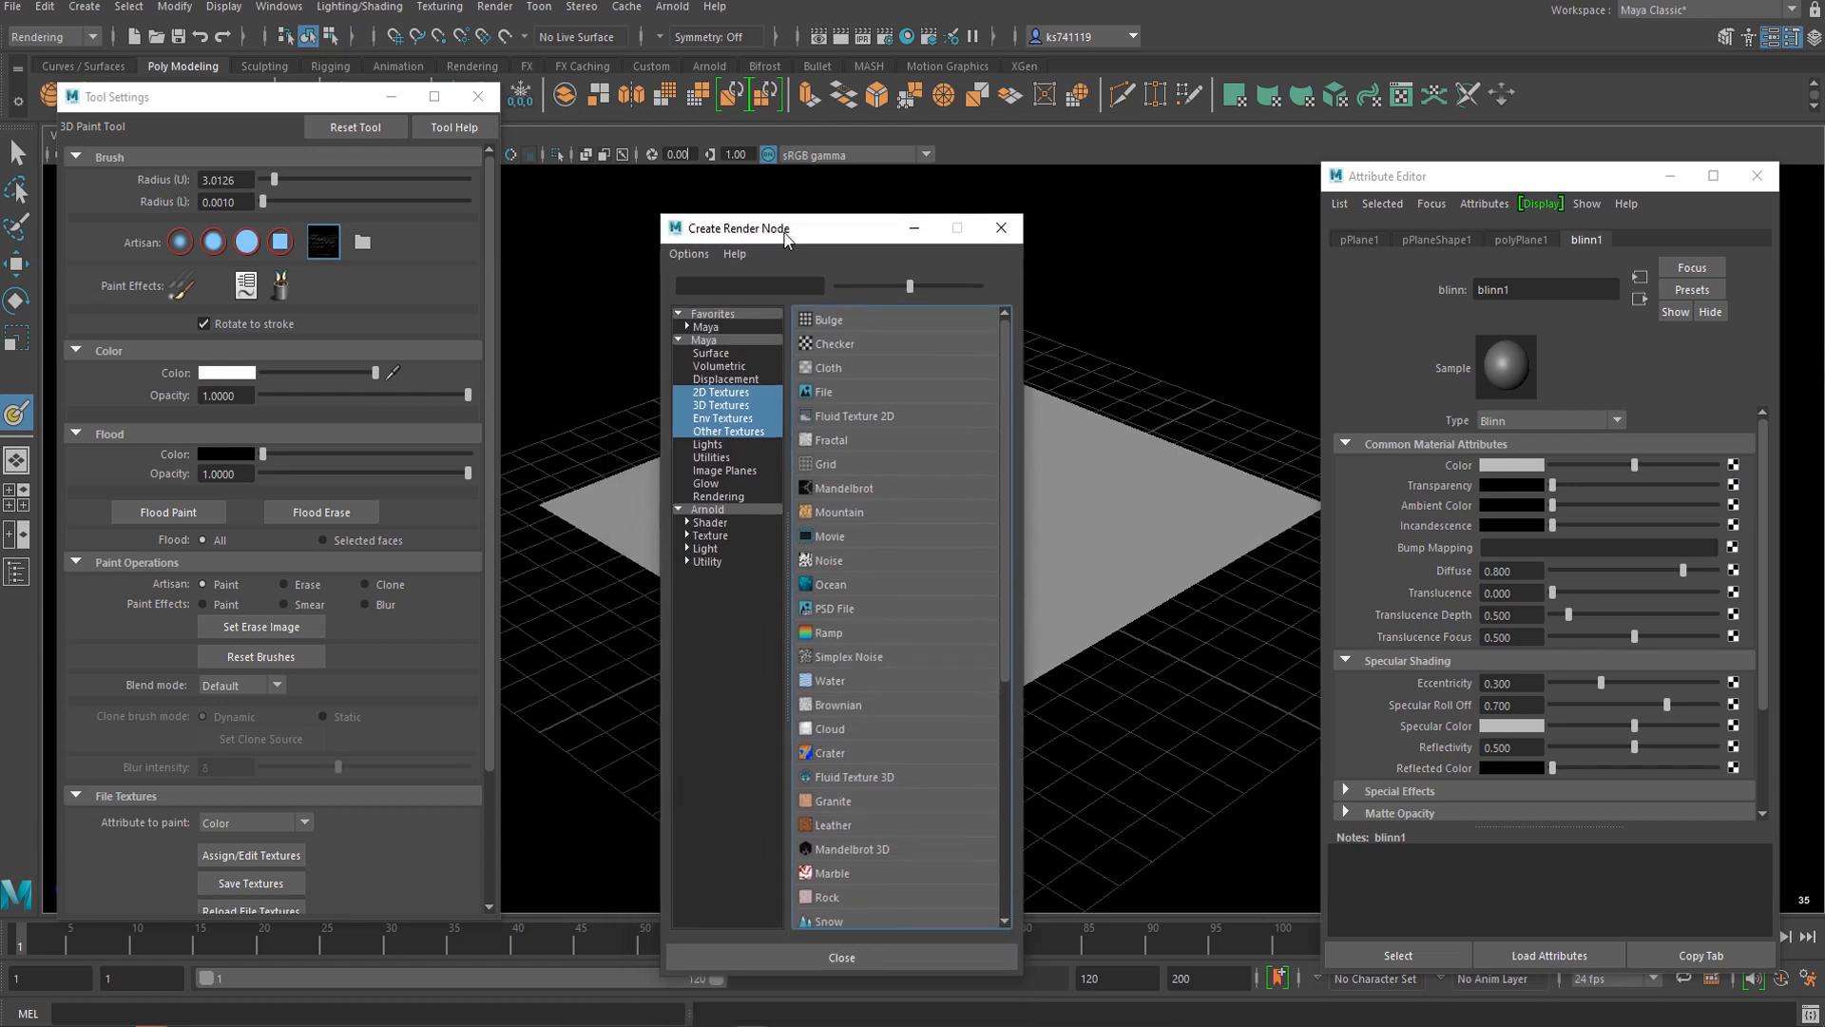
click(823, 392)
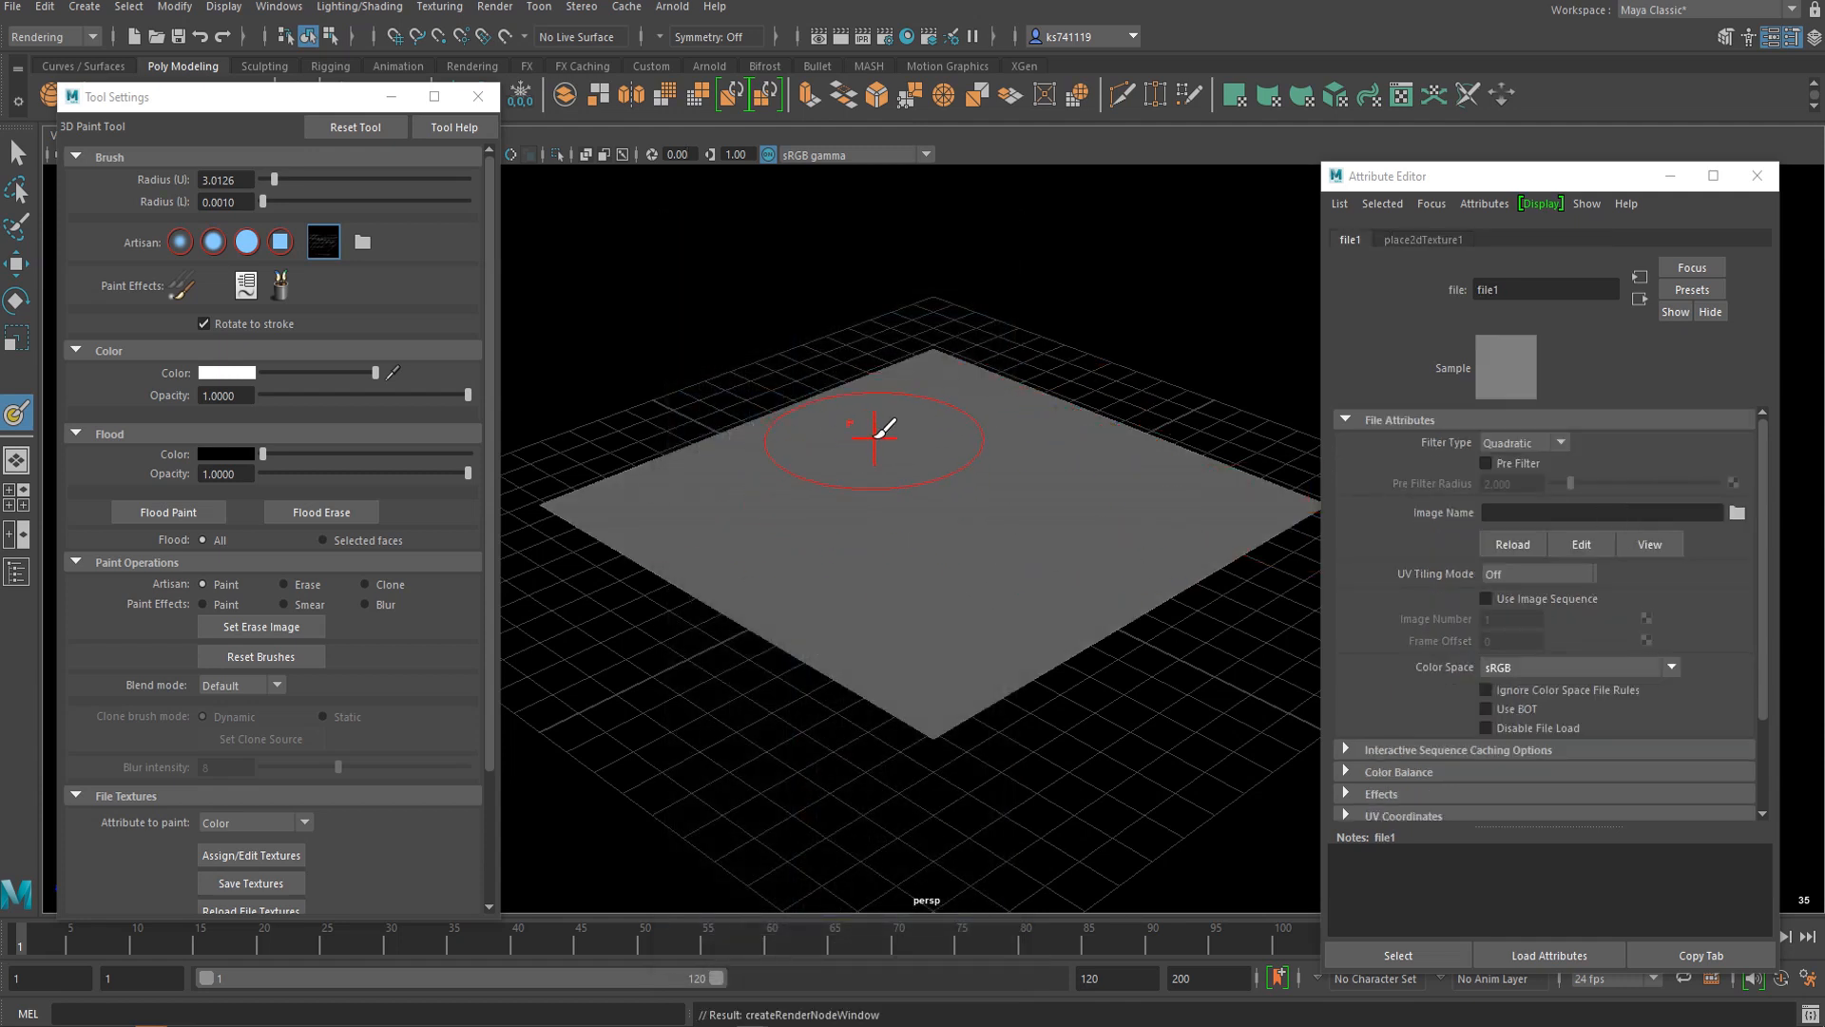
Step: Paint a white patch on the plane with the 3D Paint Tool and close the Attribute Editor
drag(853, 485, 920, 480)
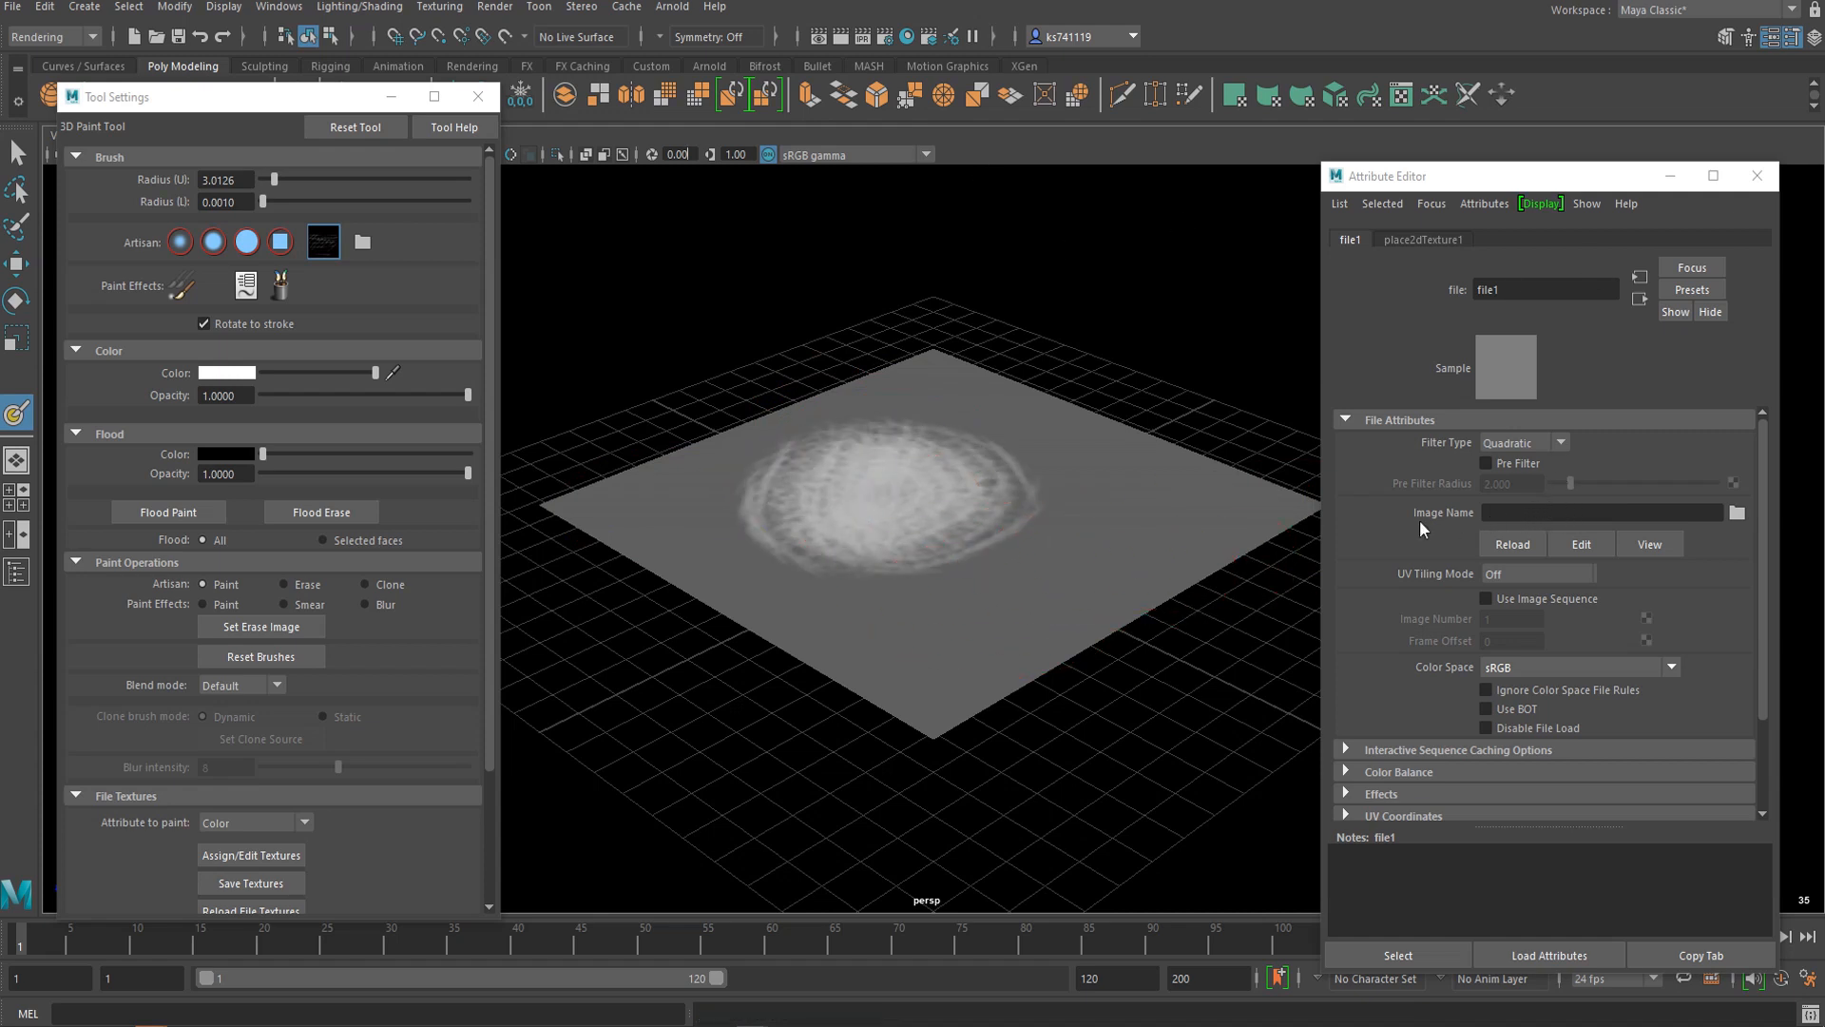
click(1757, 175)
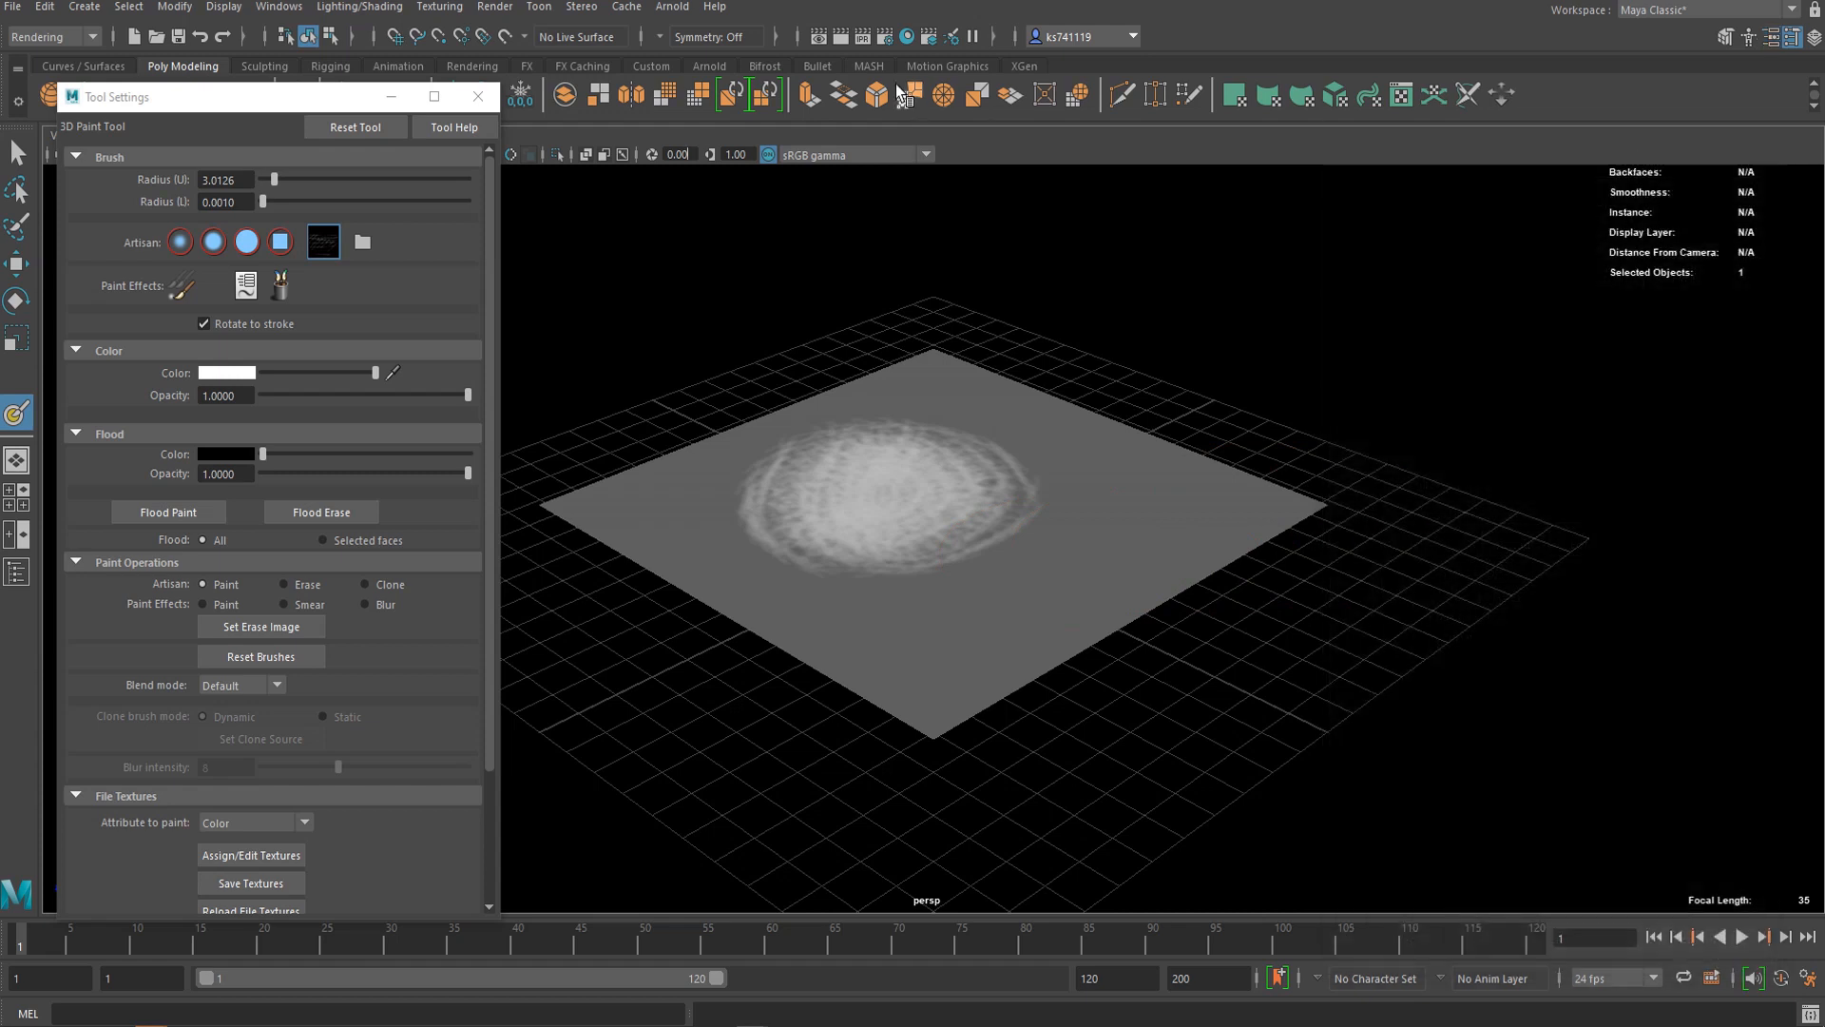
Step: Open Hypershade and graph the node network of blinn1 with its color texture
click(902, 36)
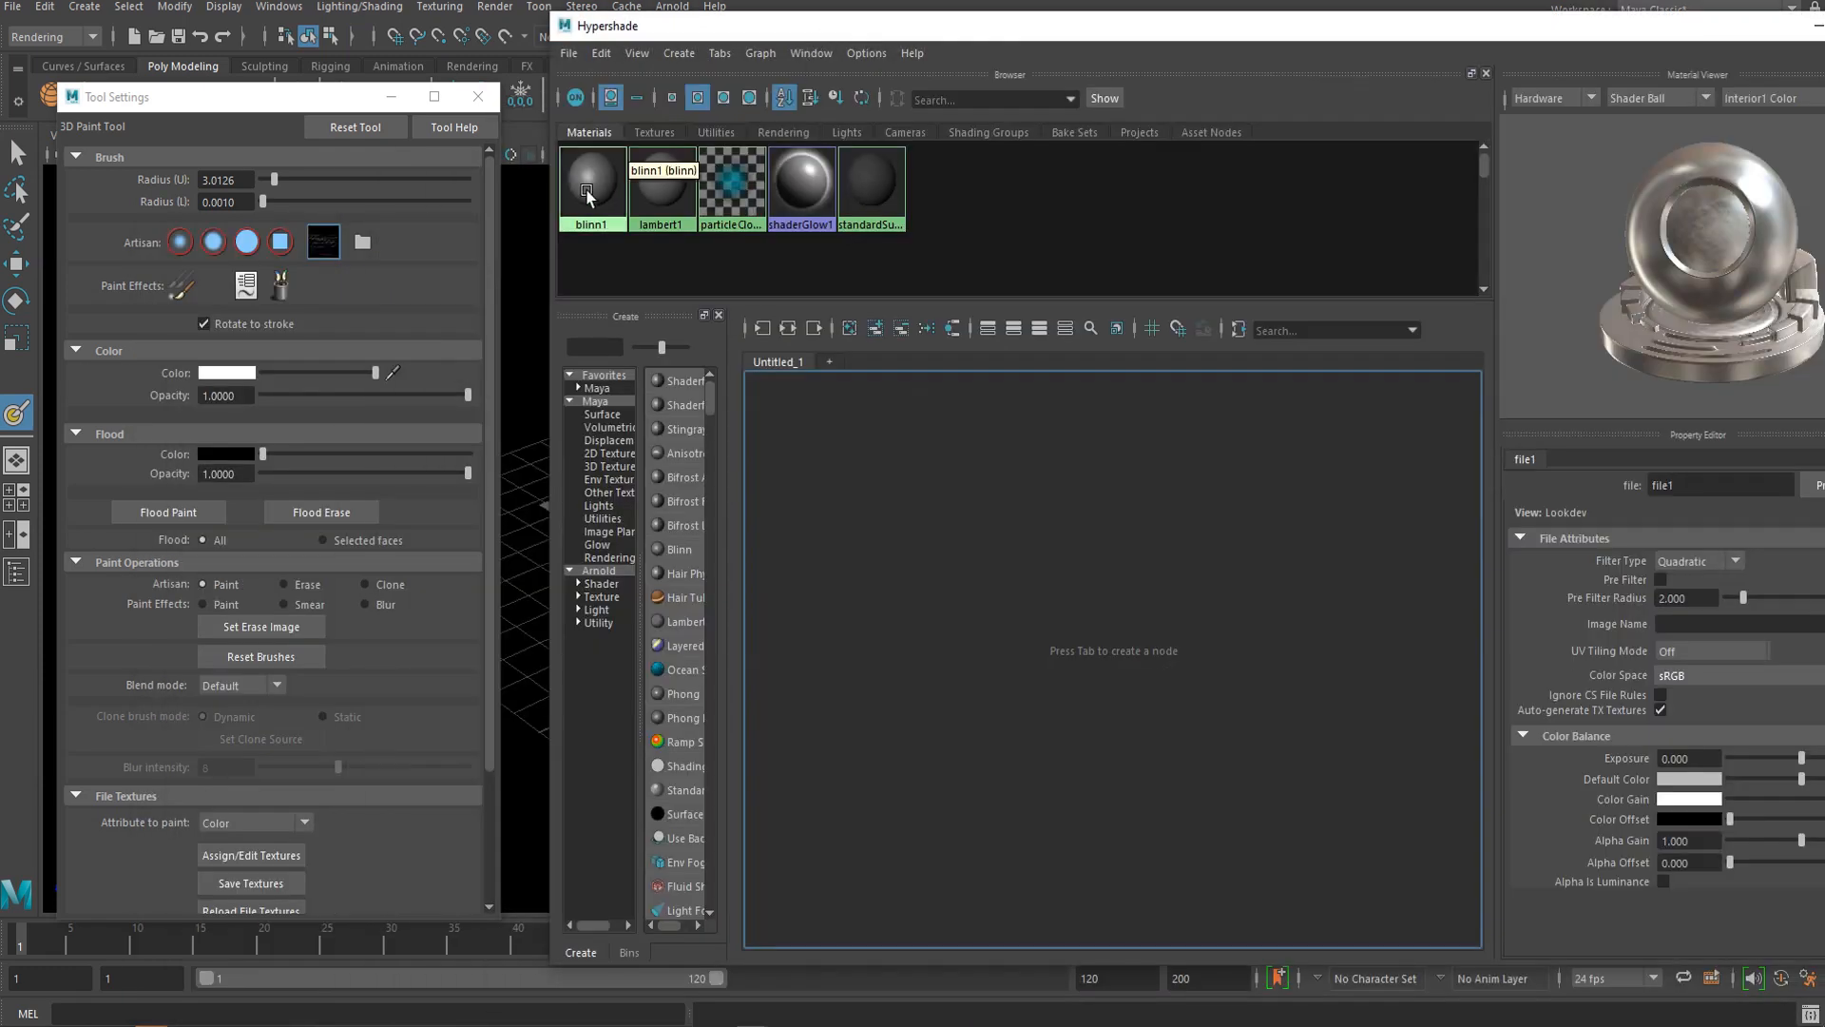
right_drag(588, 190, 590, 250)
scroll(1044, 693, up, 5)
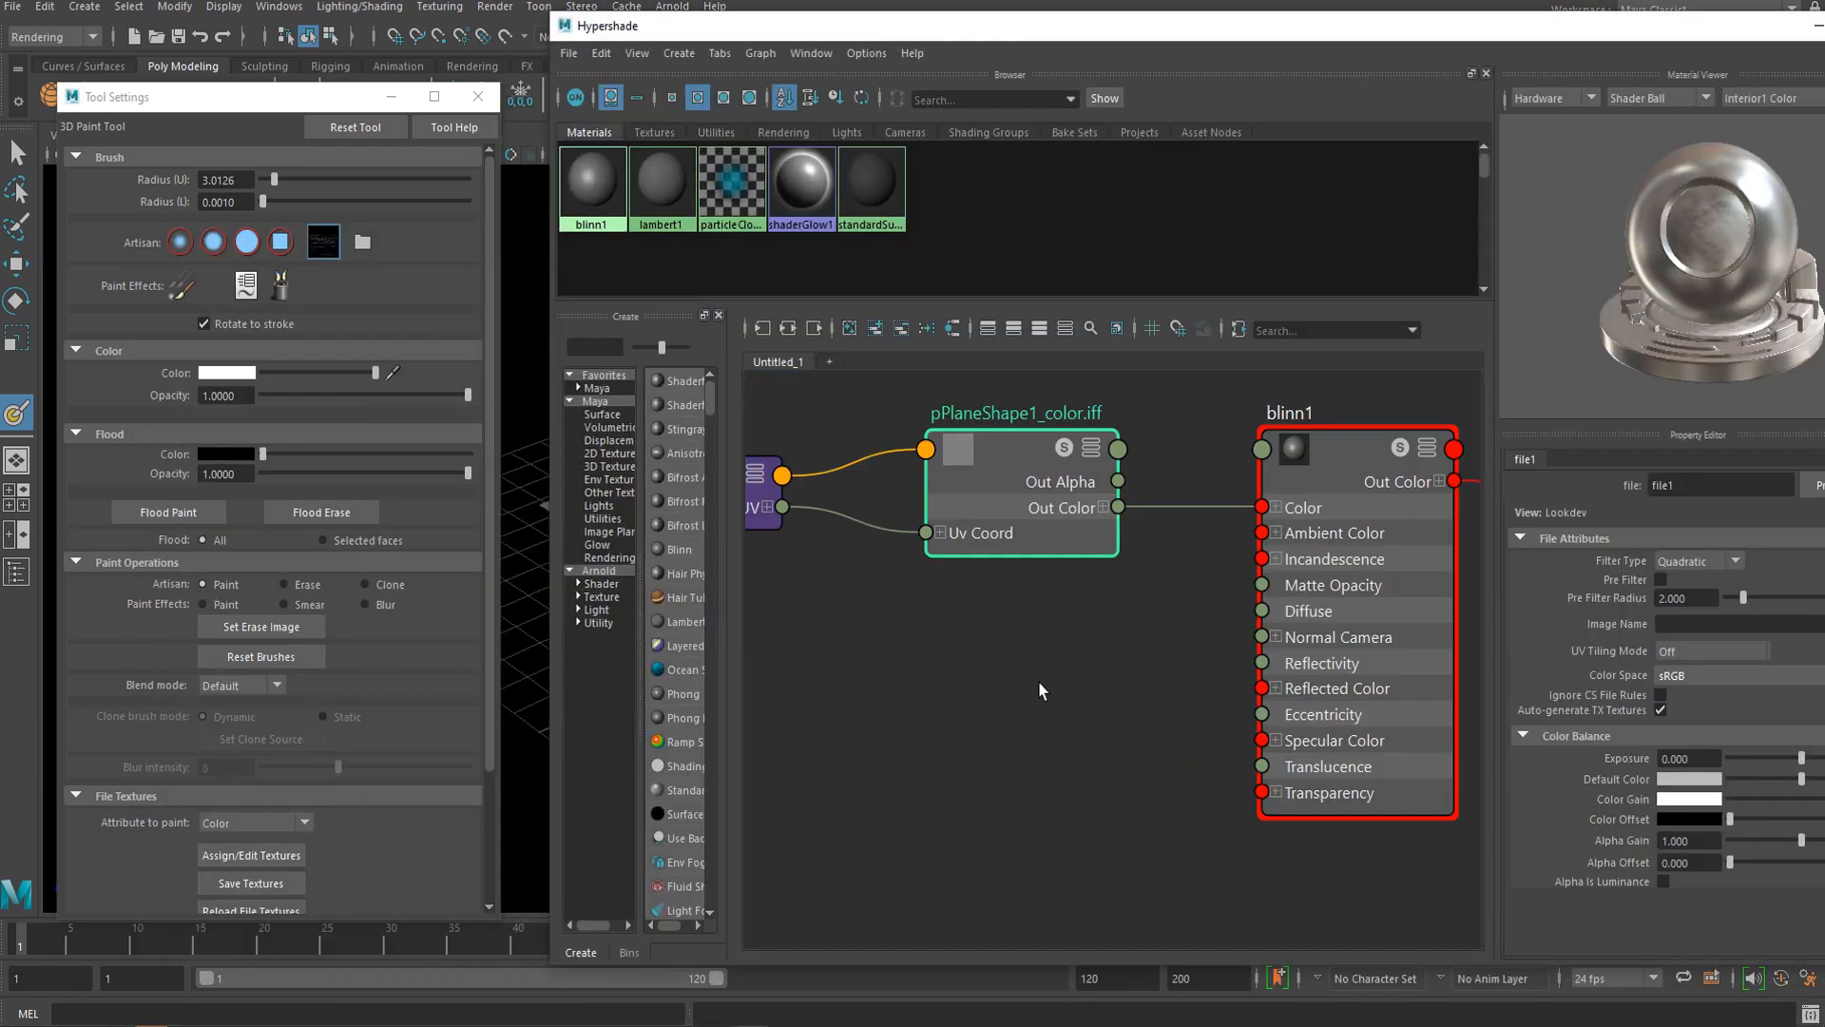
drag(890, 425, 1257, 788)
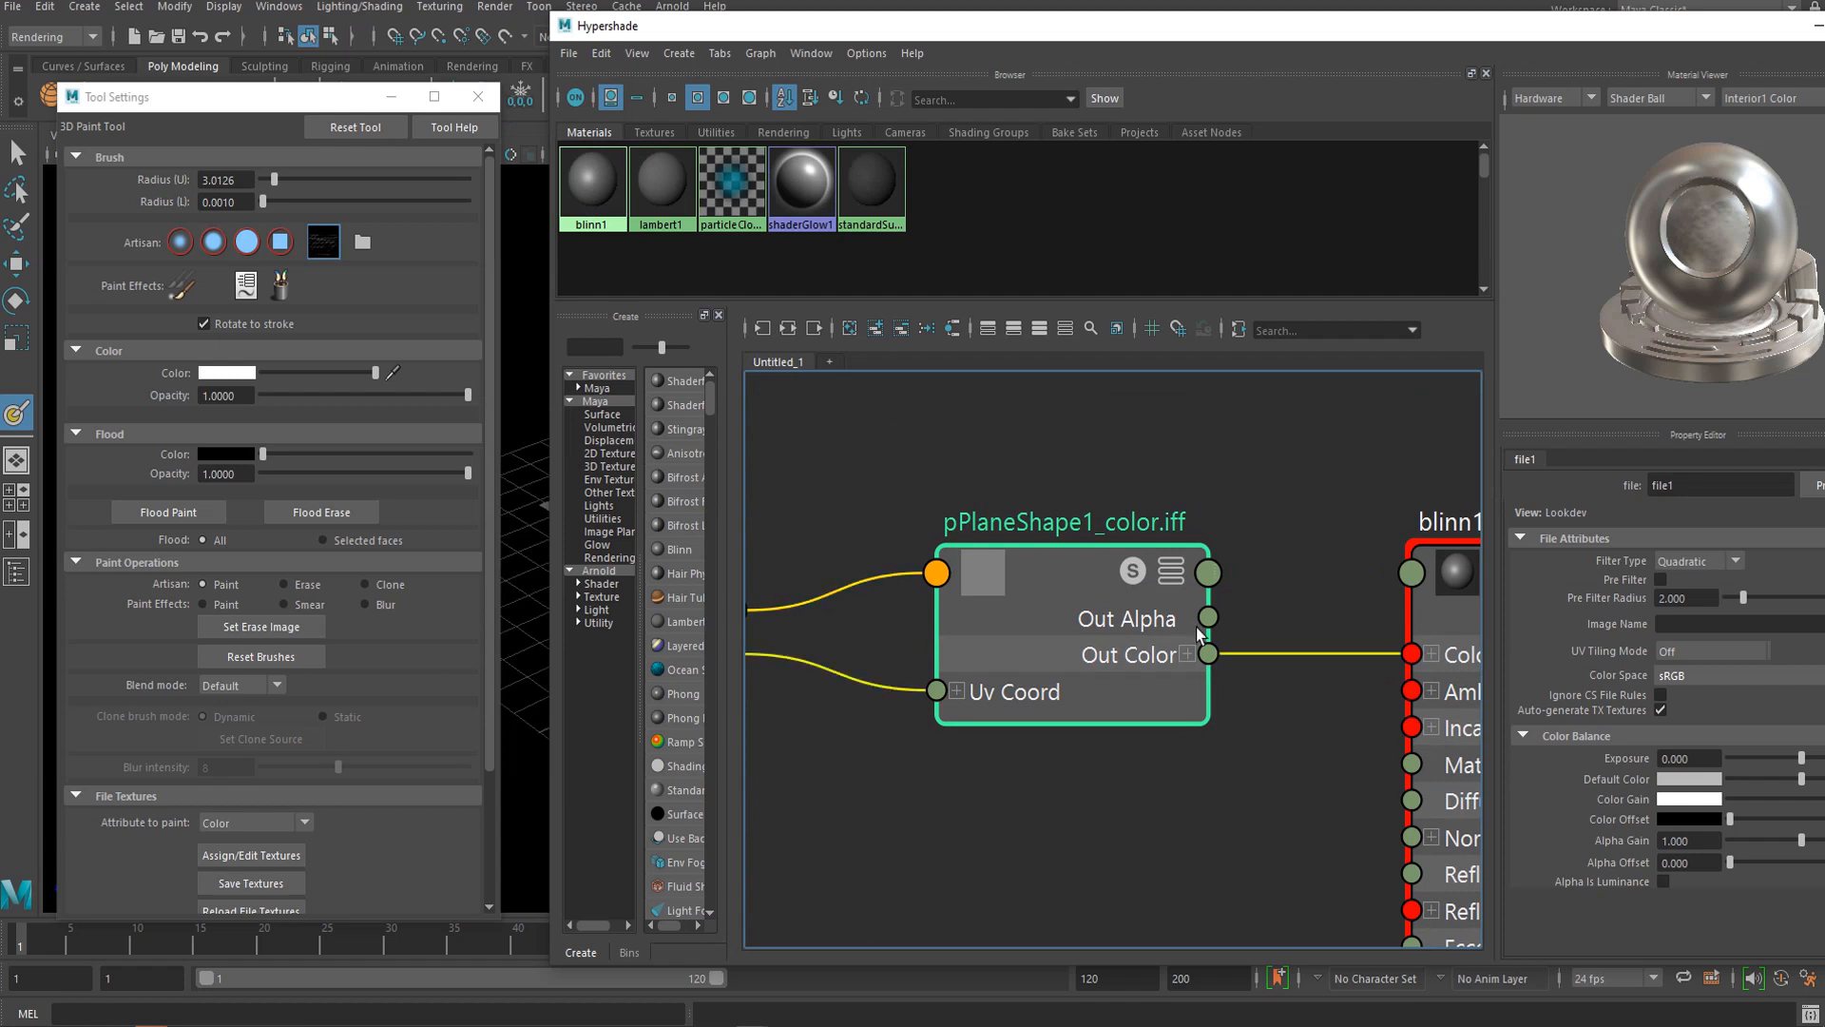
scroll(1125, 649, down, 5)
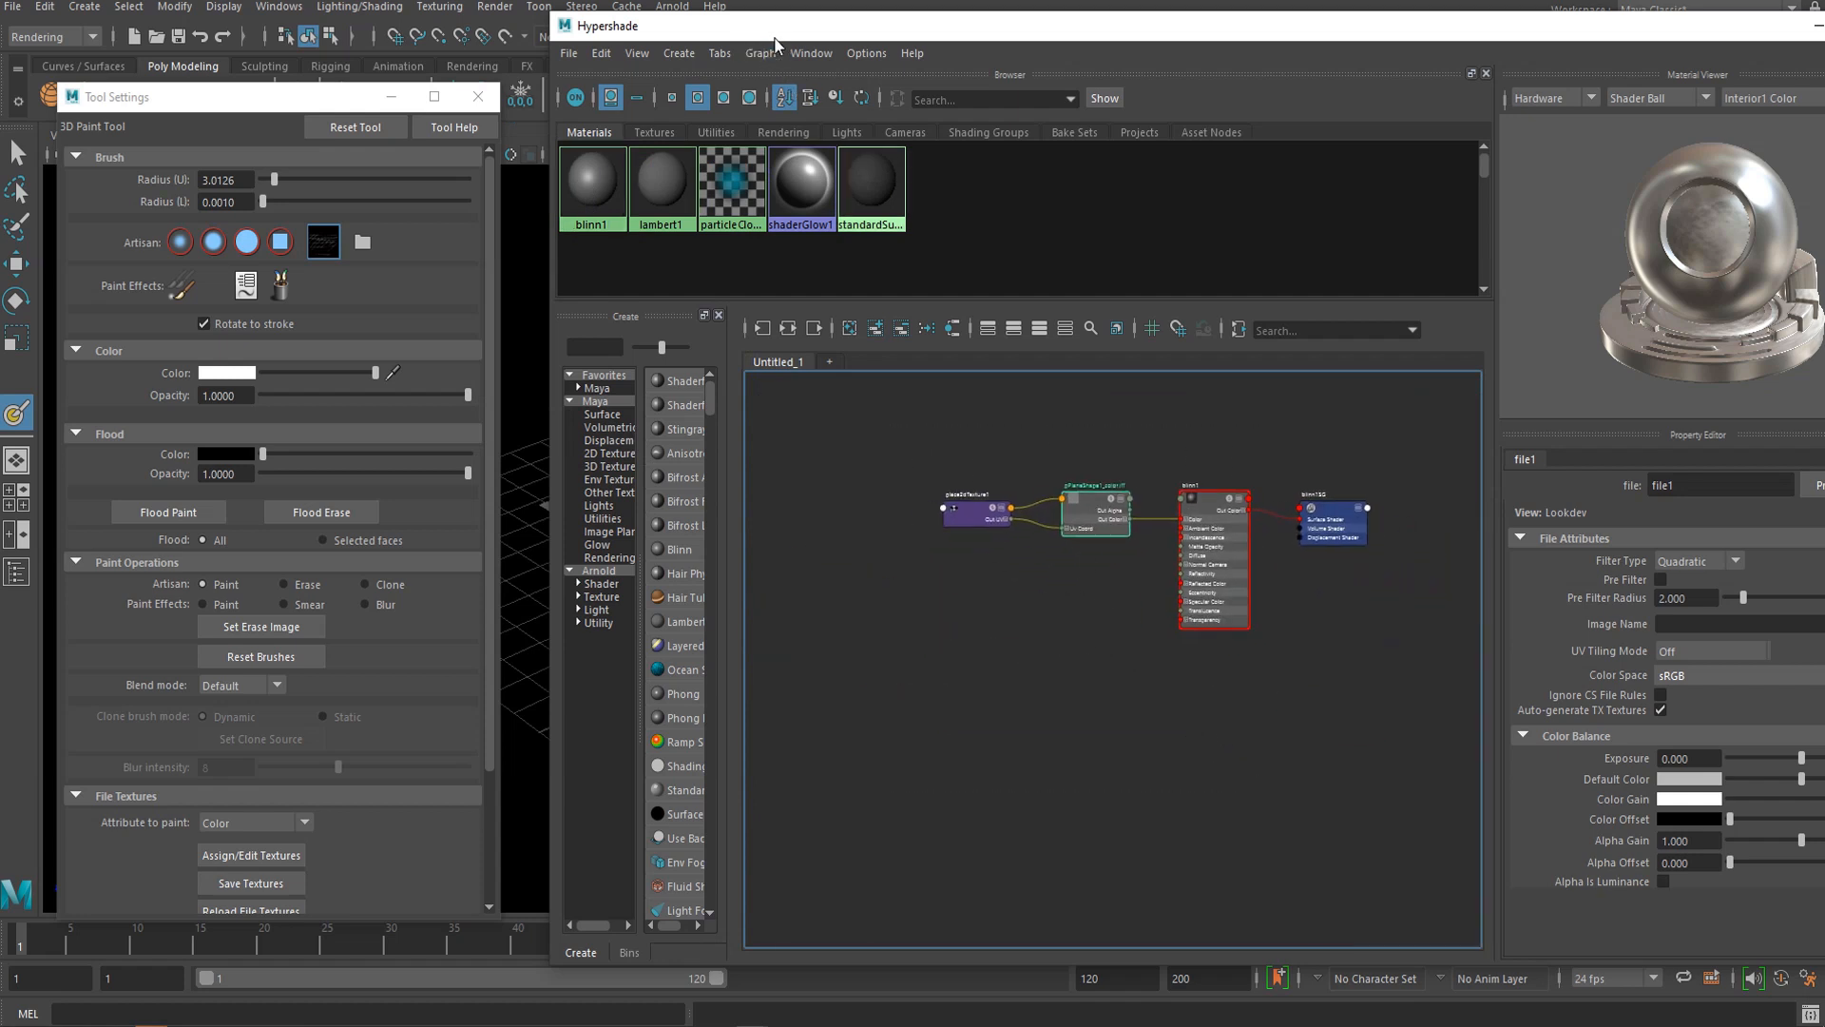
Step: Move Hypershade off the scene view, duplicate the painted plane and place the copy diagonally behind the original
drag(786, 30, 888, 84)
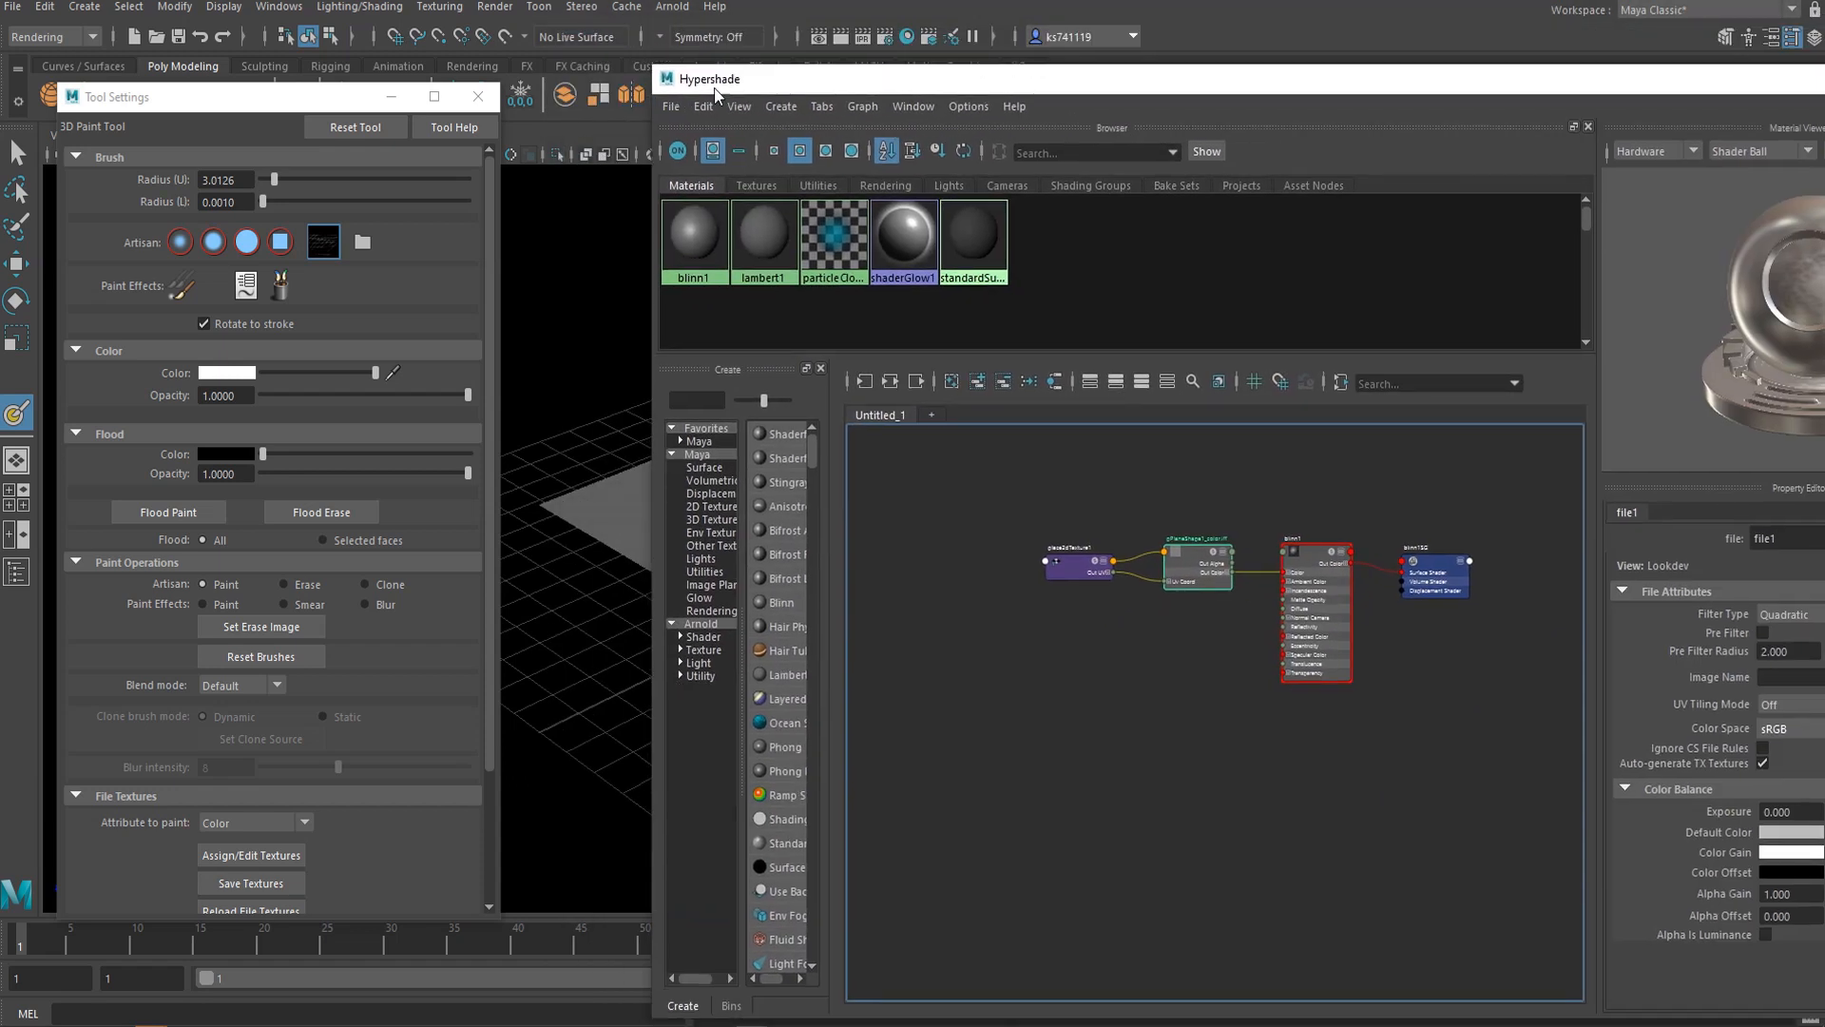
drag(715, 92, 1161, 159)
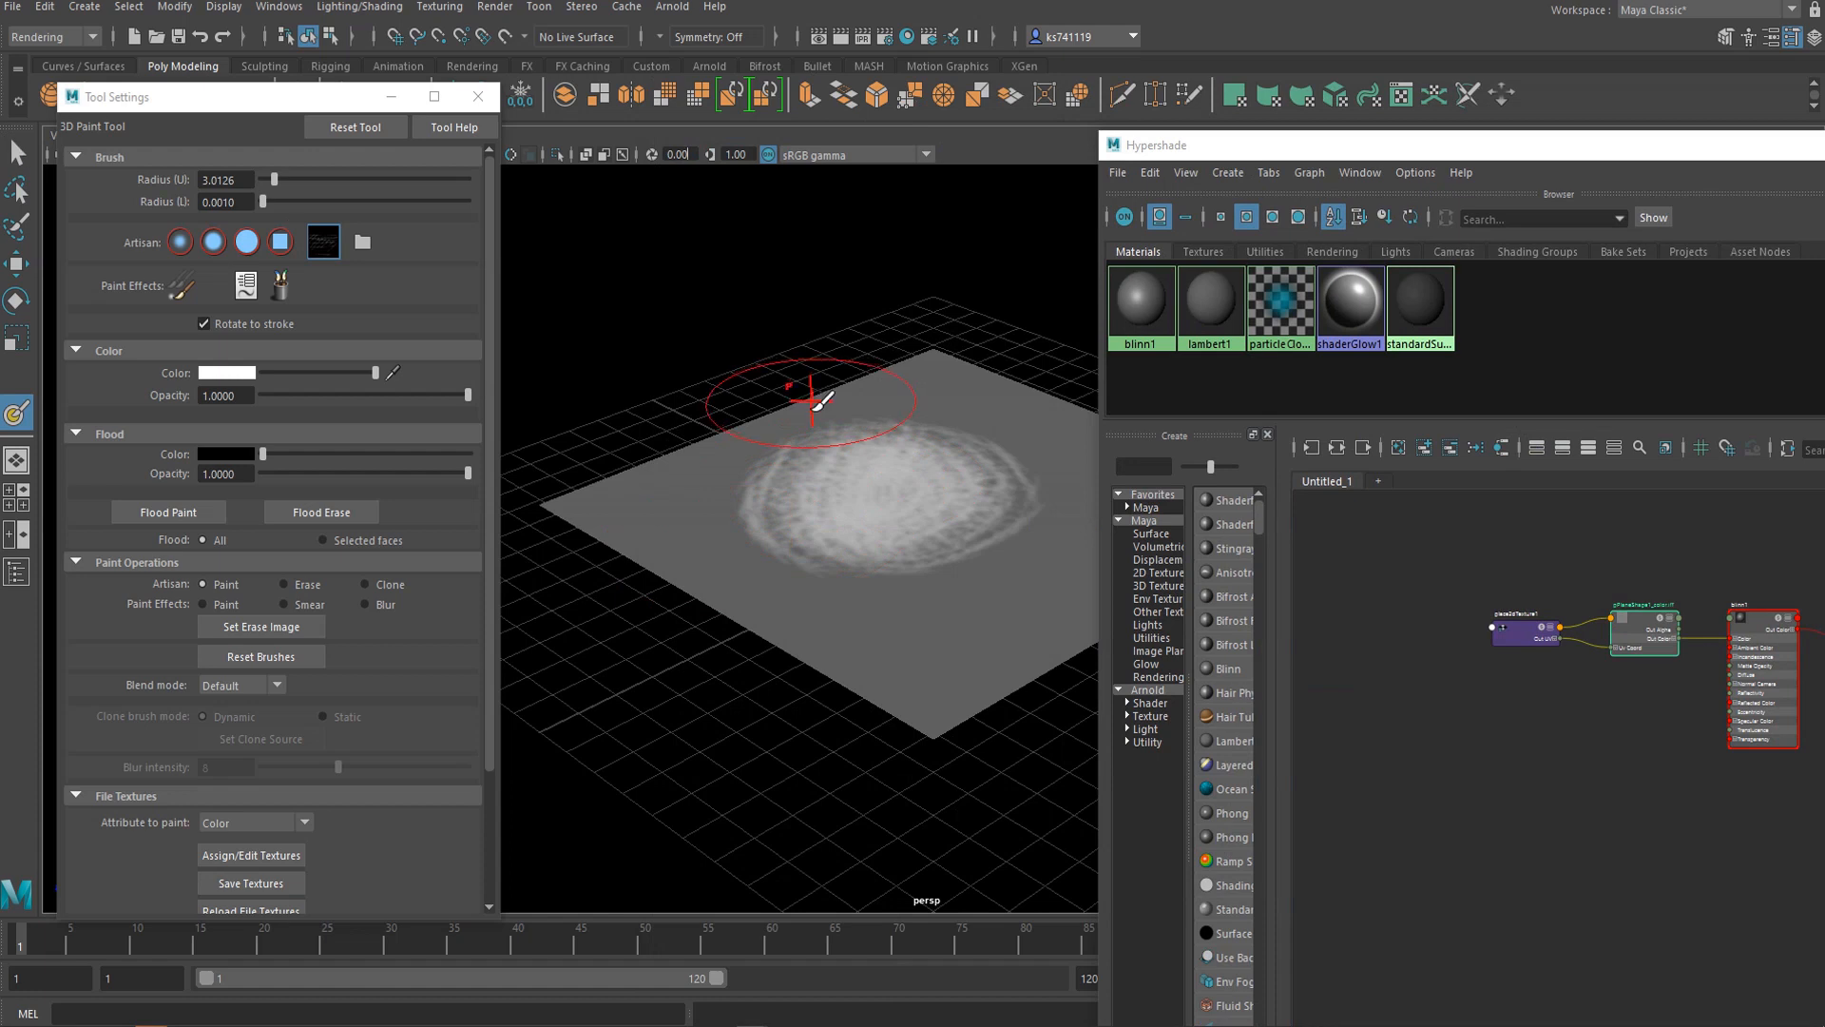
key(q)
scroll(733, 481, down, 3)
alt+middle_drag(870, 428, 713, 533)
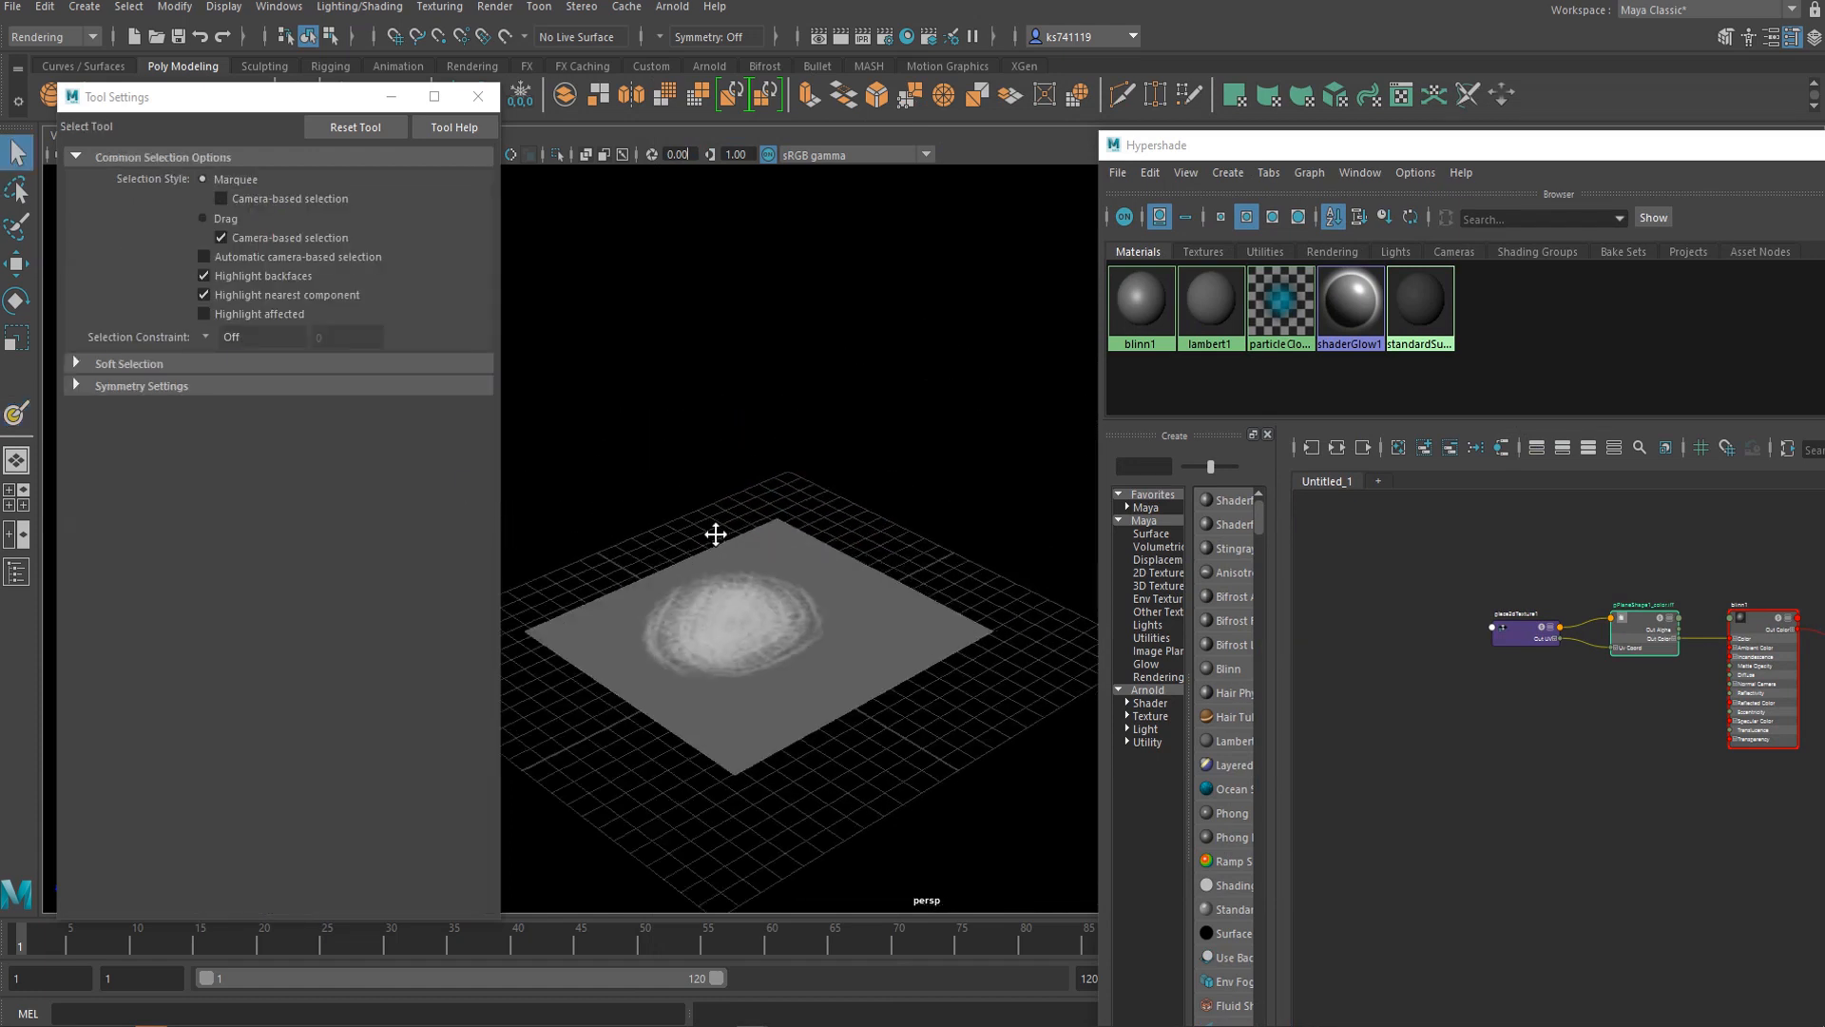
click(740, 612)
scroll(819, 578, down, 3)
key(w)
key(shift+d)
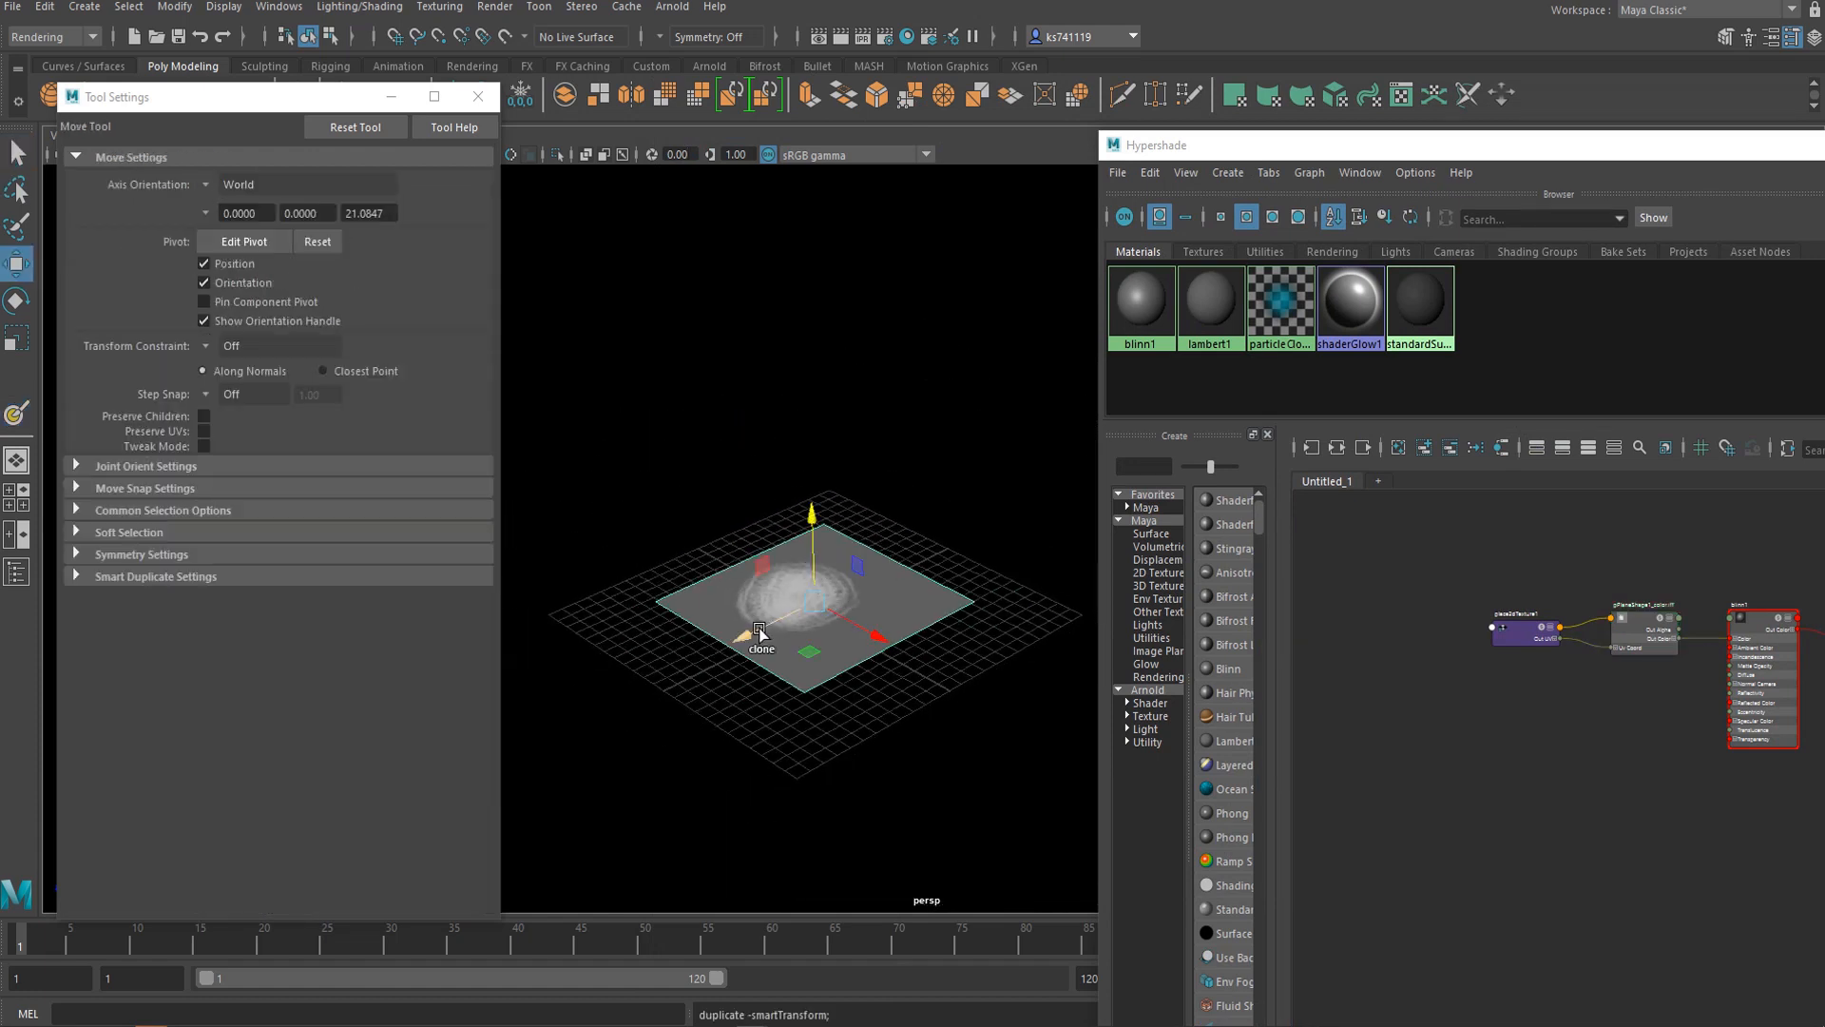
drag(851, 595, 979, 486)
Step: Assign a new Arnold aiStandardSurface material to the duplicated plane
right_drag(973, 481, 965, 994)
click(649, 514)
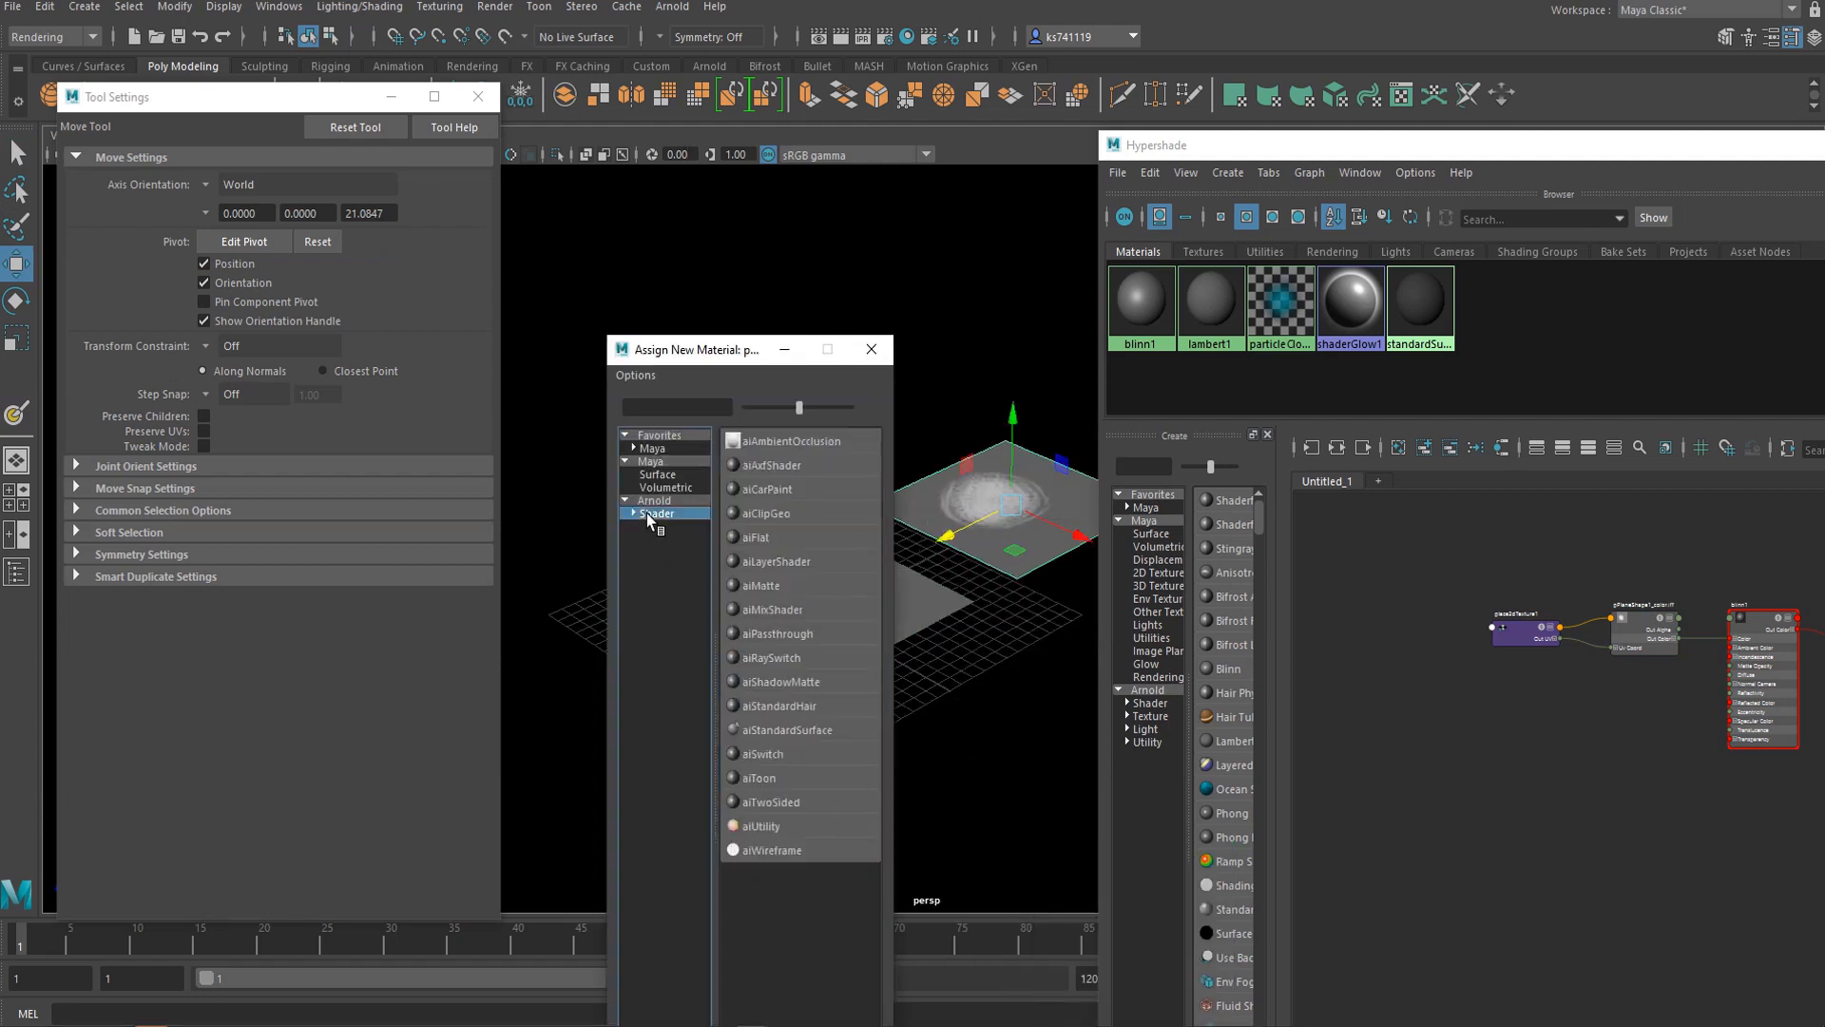
click(800, 733)
alt+middle_drag(959, 351, 856, 377)
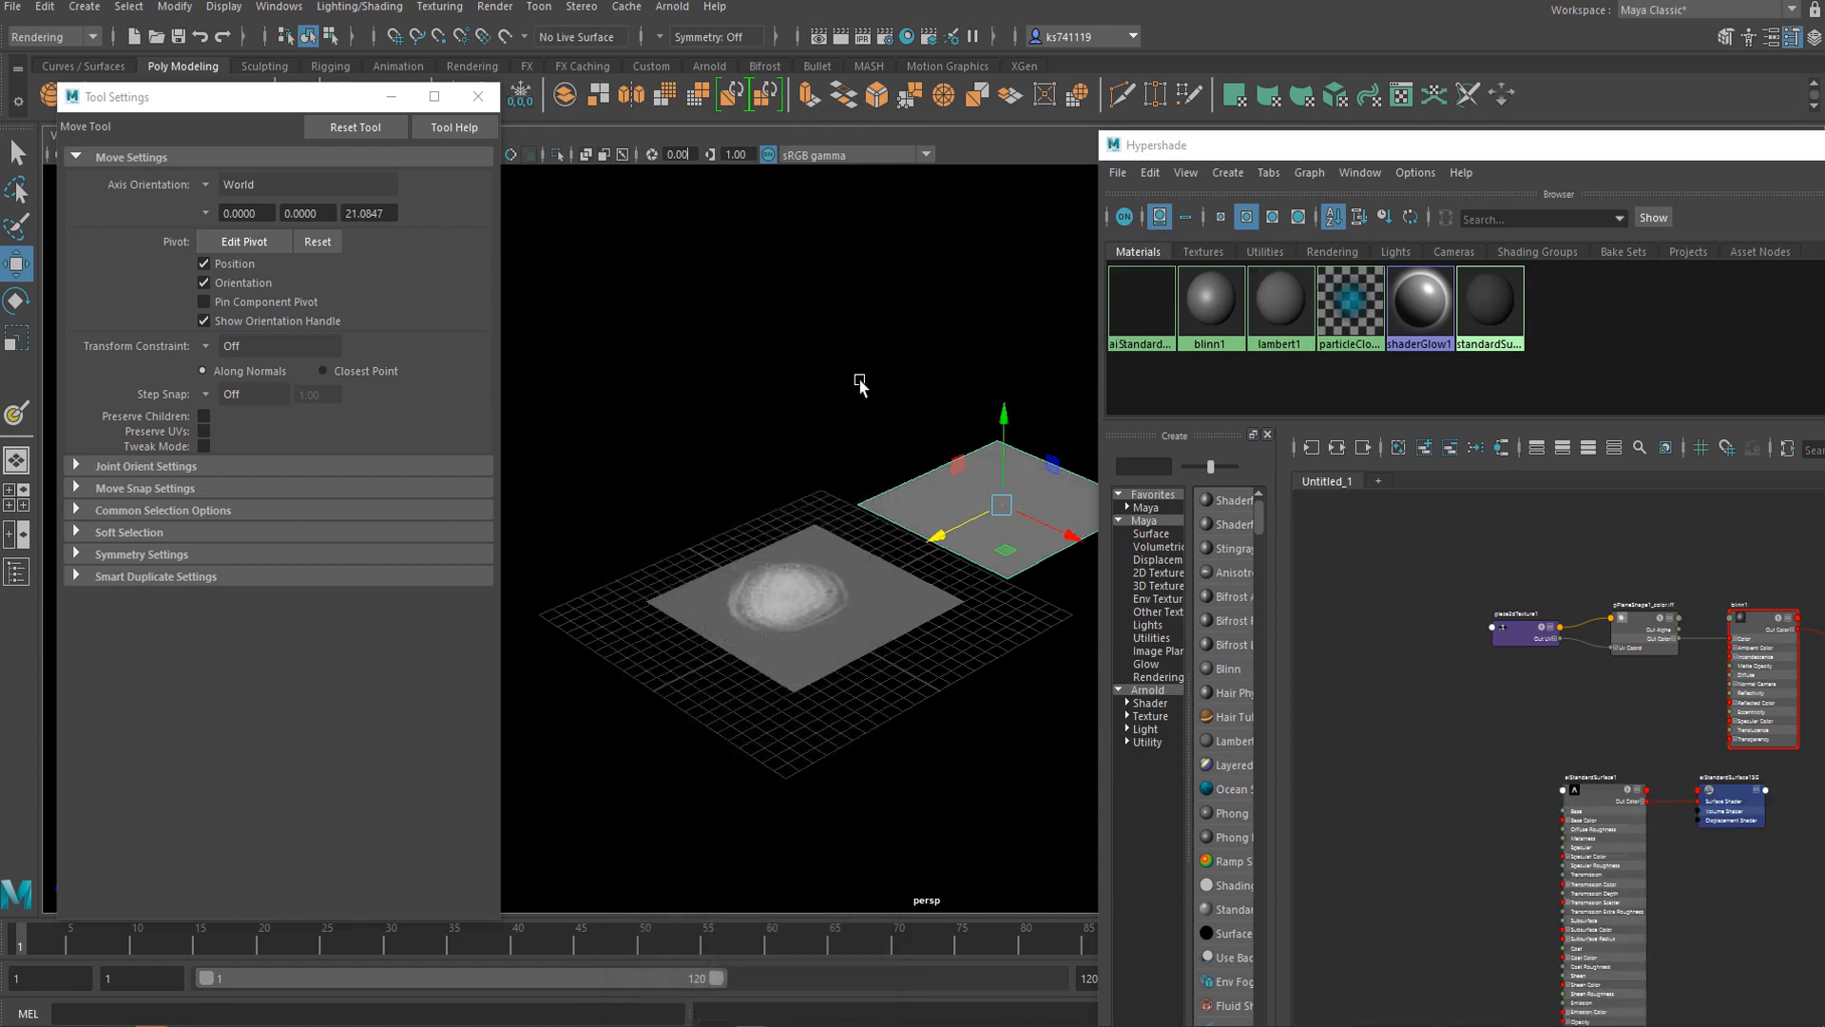
Step: Move the place2dTexture and file texture nodes away from blinn1 to leave space between them
drag(1631, 152, 1552, 108)
drag(1458, 606, 1429, 594)
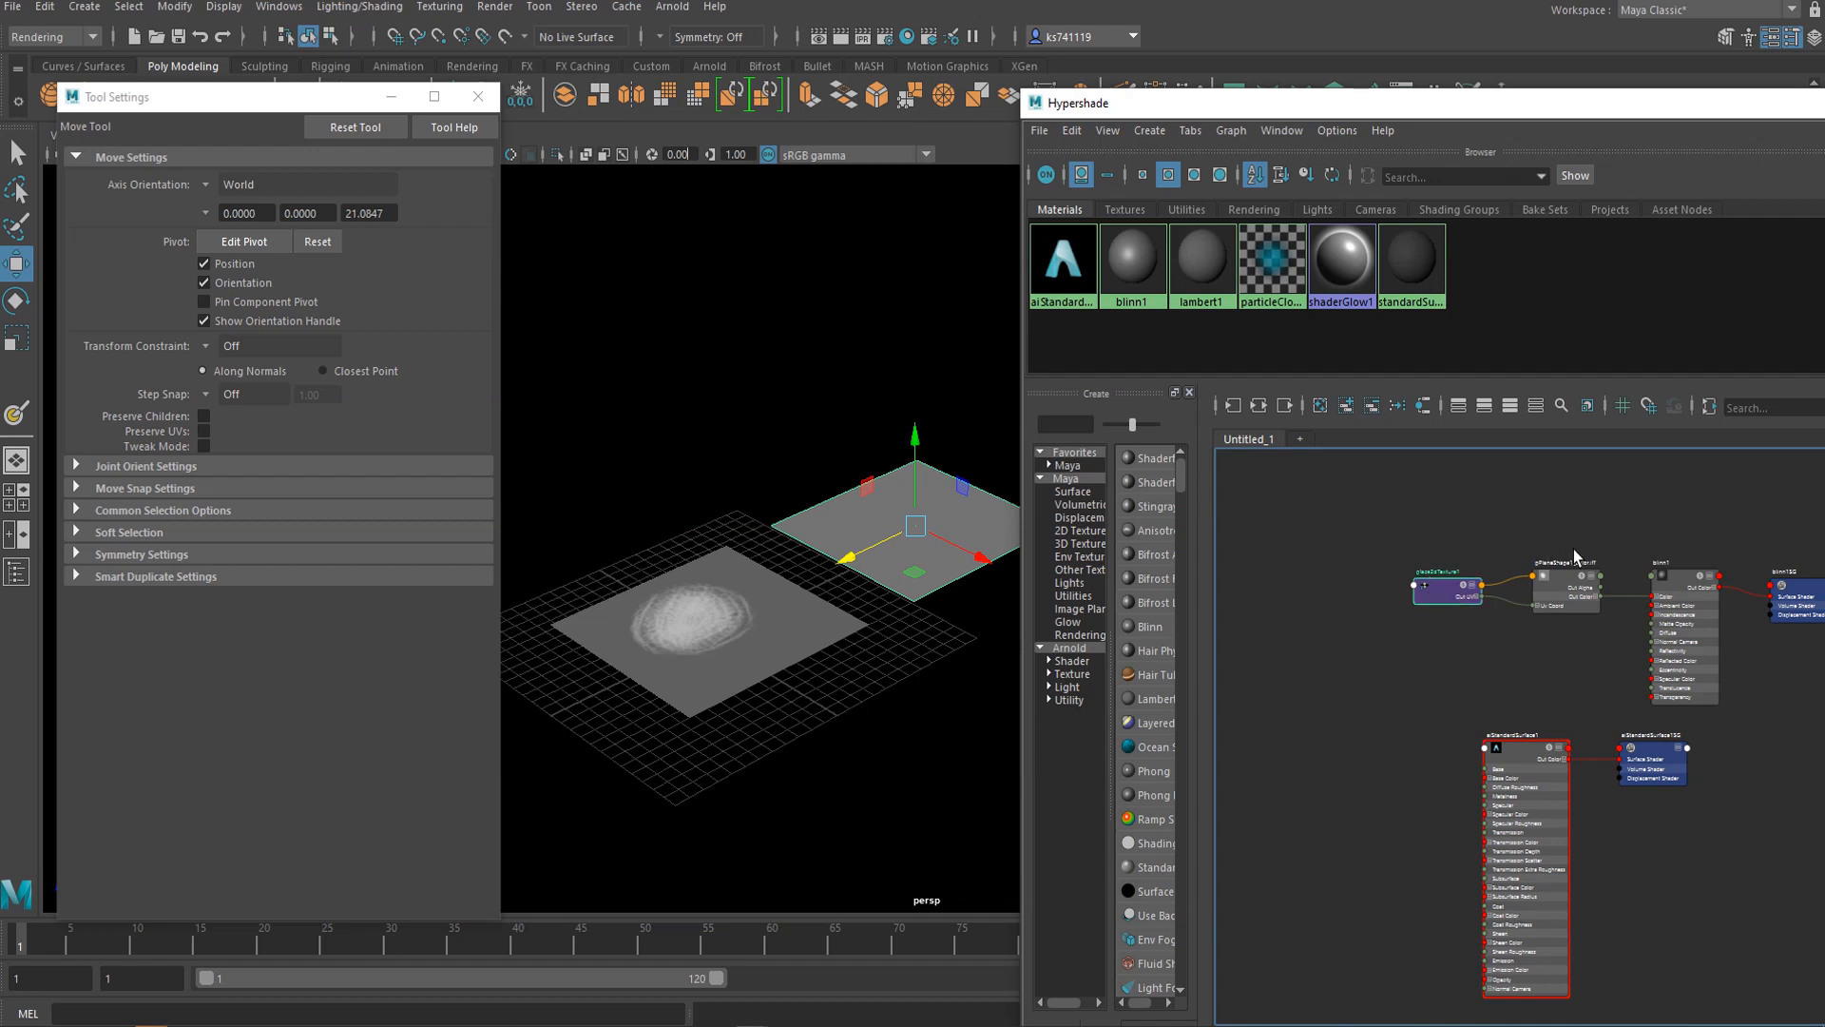
drag(1600, 577, 1251, 587)
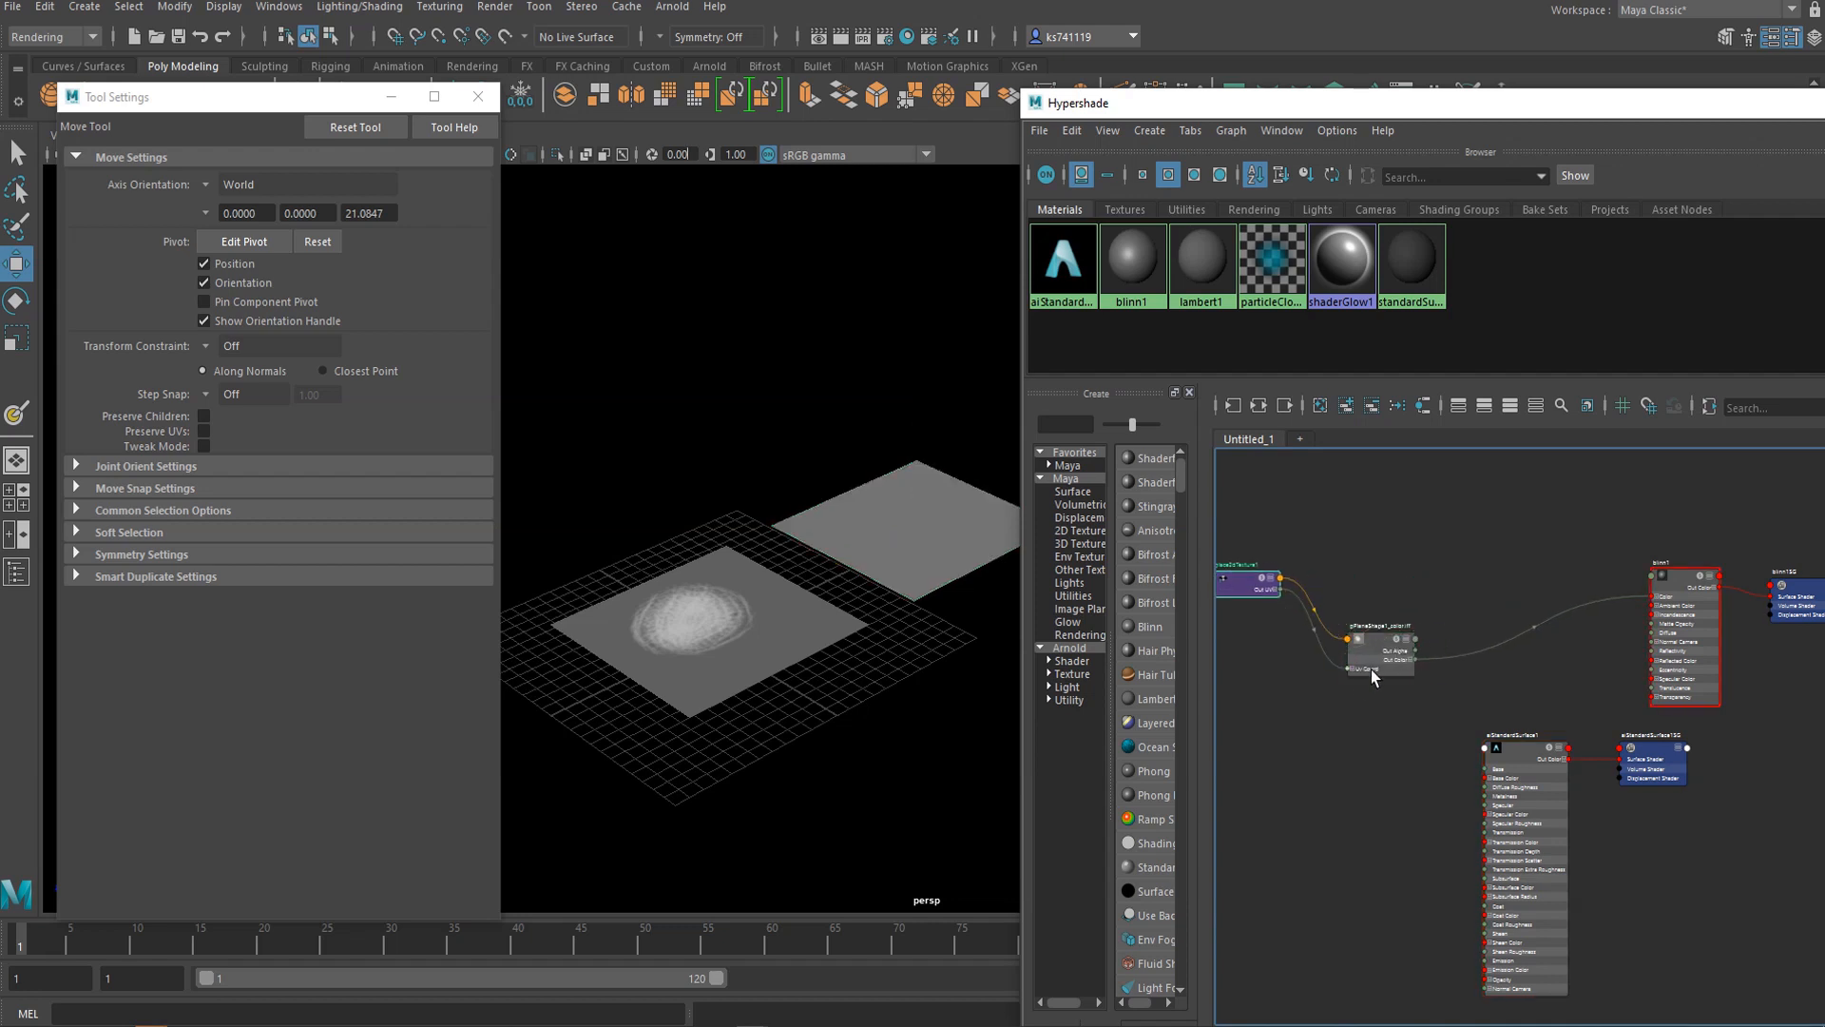
drag(1390, 654, 1377, 602)
scroll(1407, 617, up, 5)
scroll(1398, 635, down, 5)
scroll(1469, 618, down, 2)
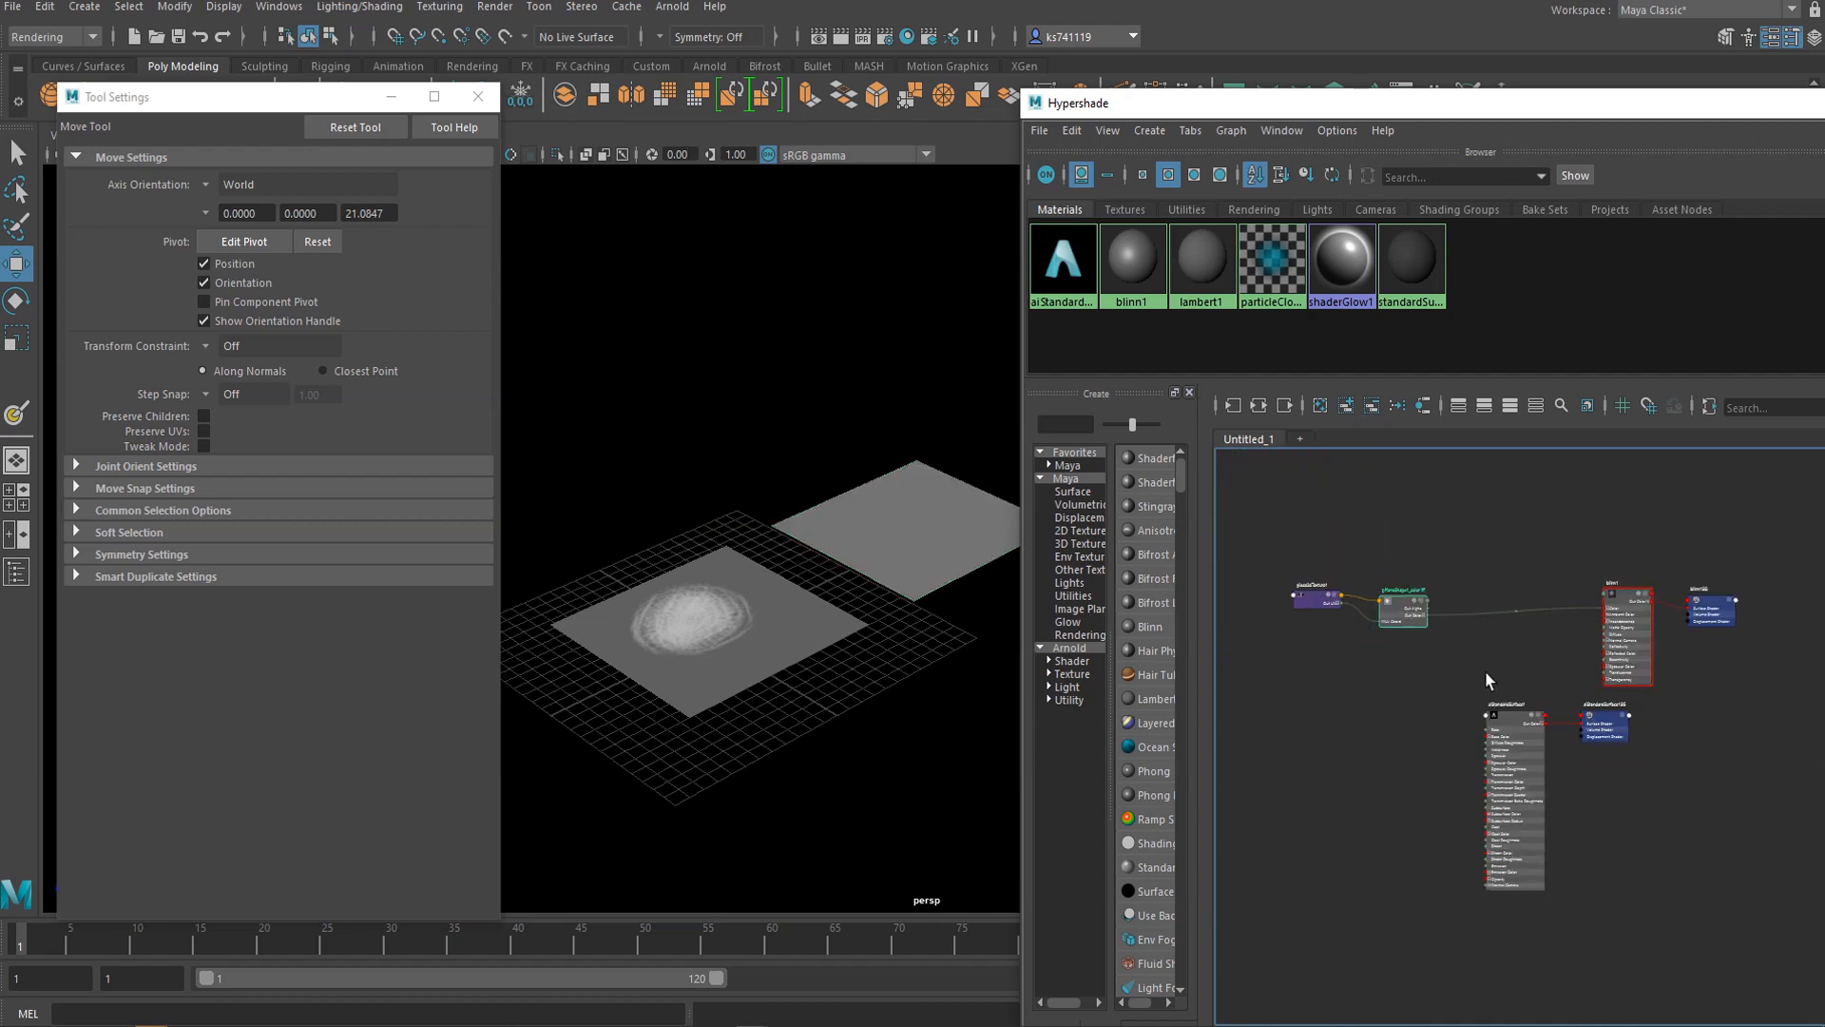
Step: Bring Hypershade fully into view and enable Alpha Is Luminance on the file1 texture
scroll(1509, 735, up, 8)
alt+middle_drag(1400, 714, 1457, 455)
alt+middle_drag(1433, 773, 1365, 842)
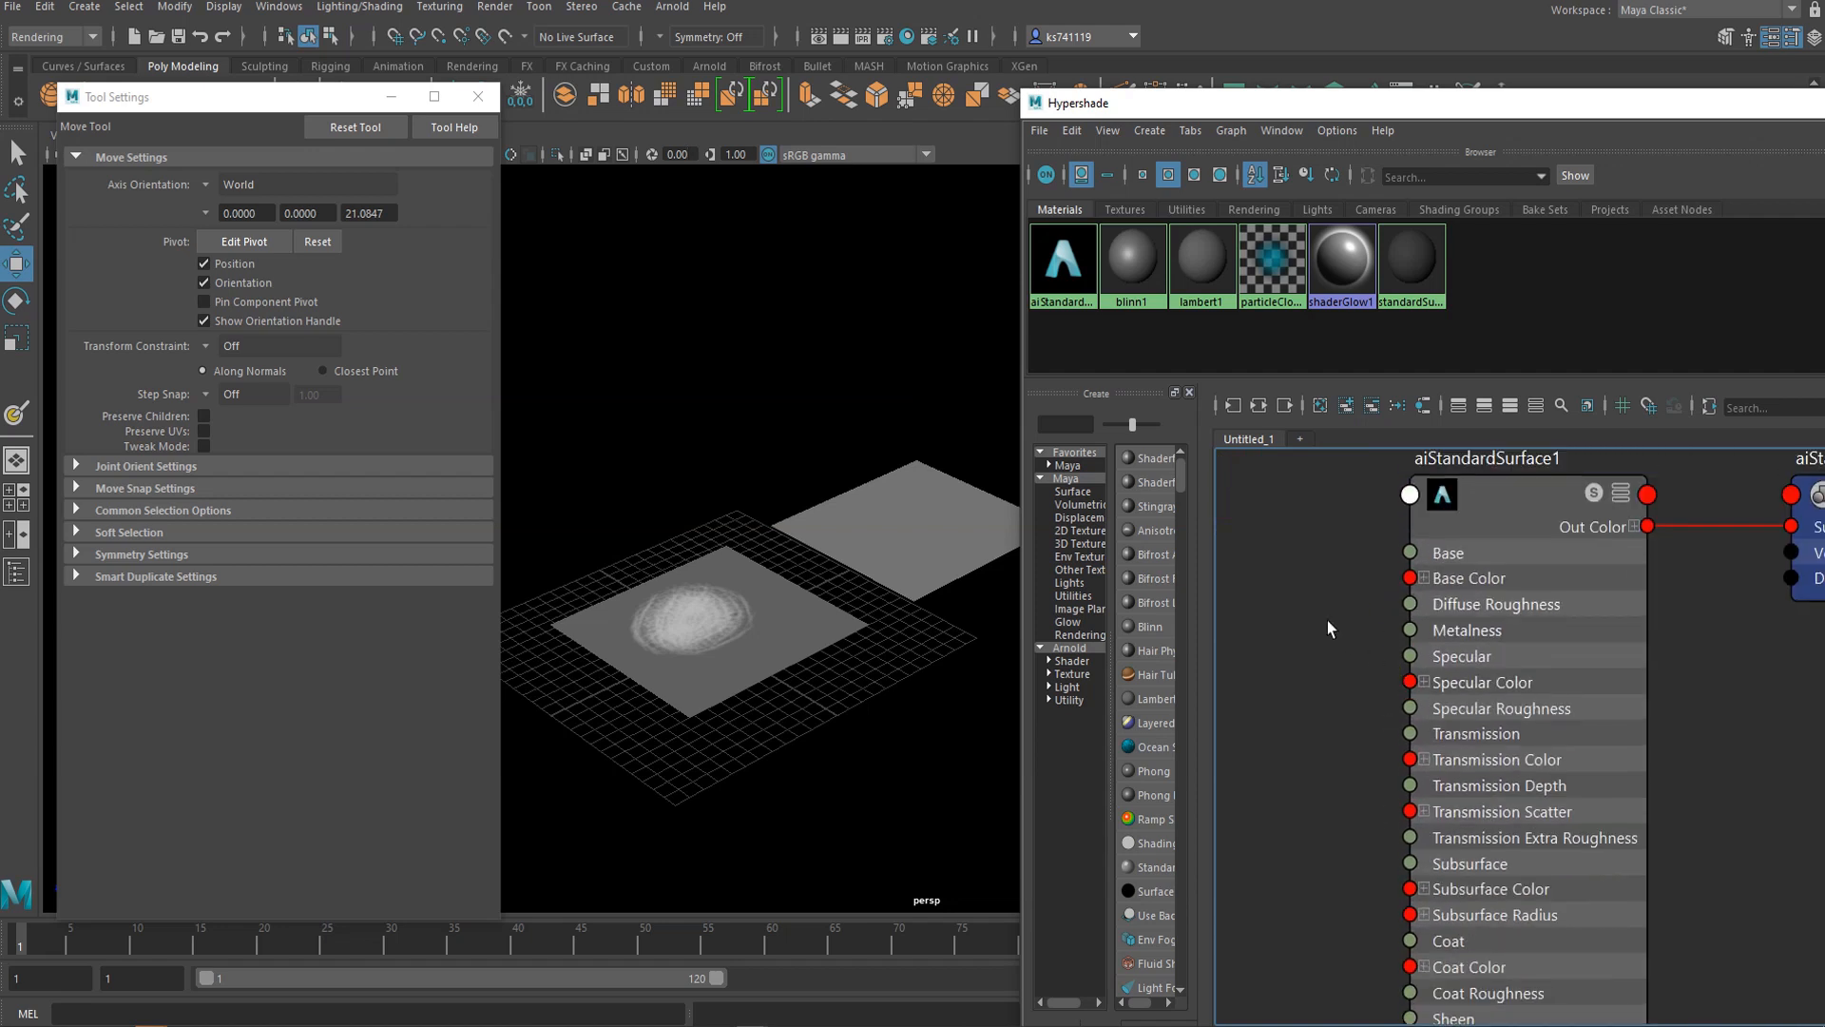
scroll(1329, 628, down, 8)
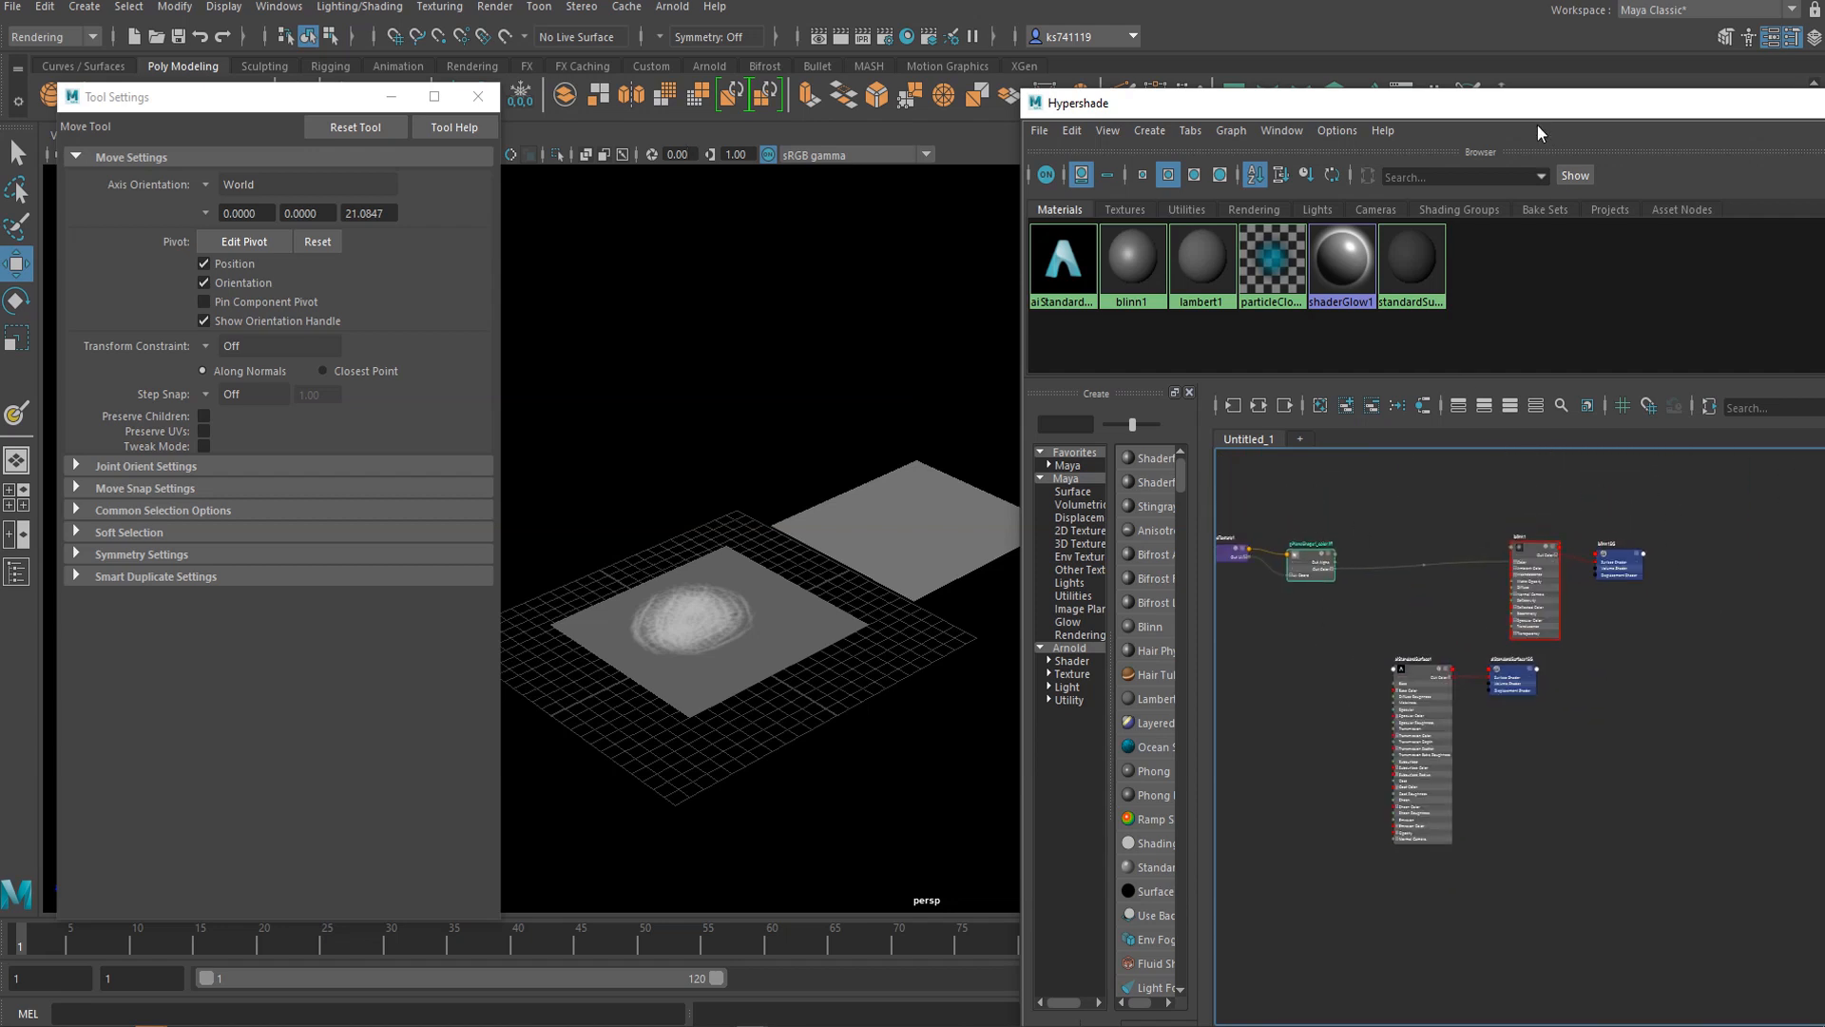
drag(1534, 115, 853, 73)
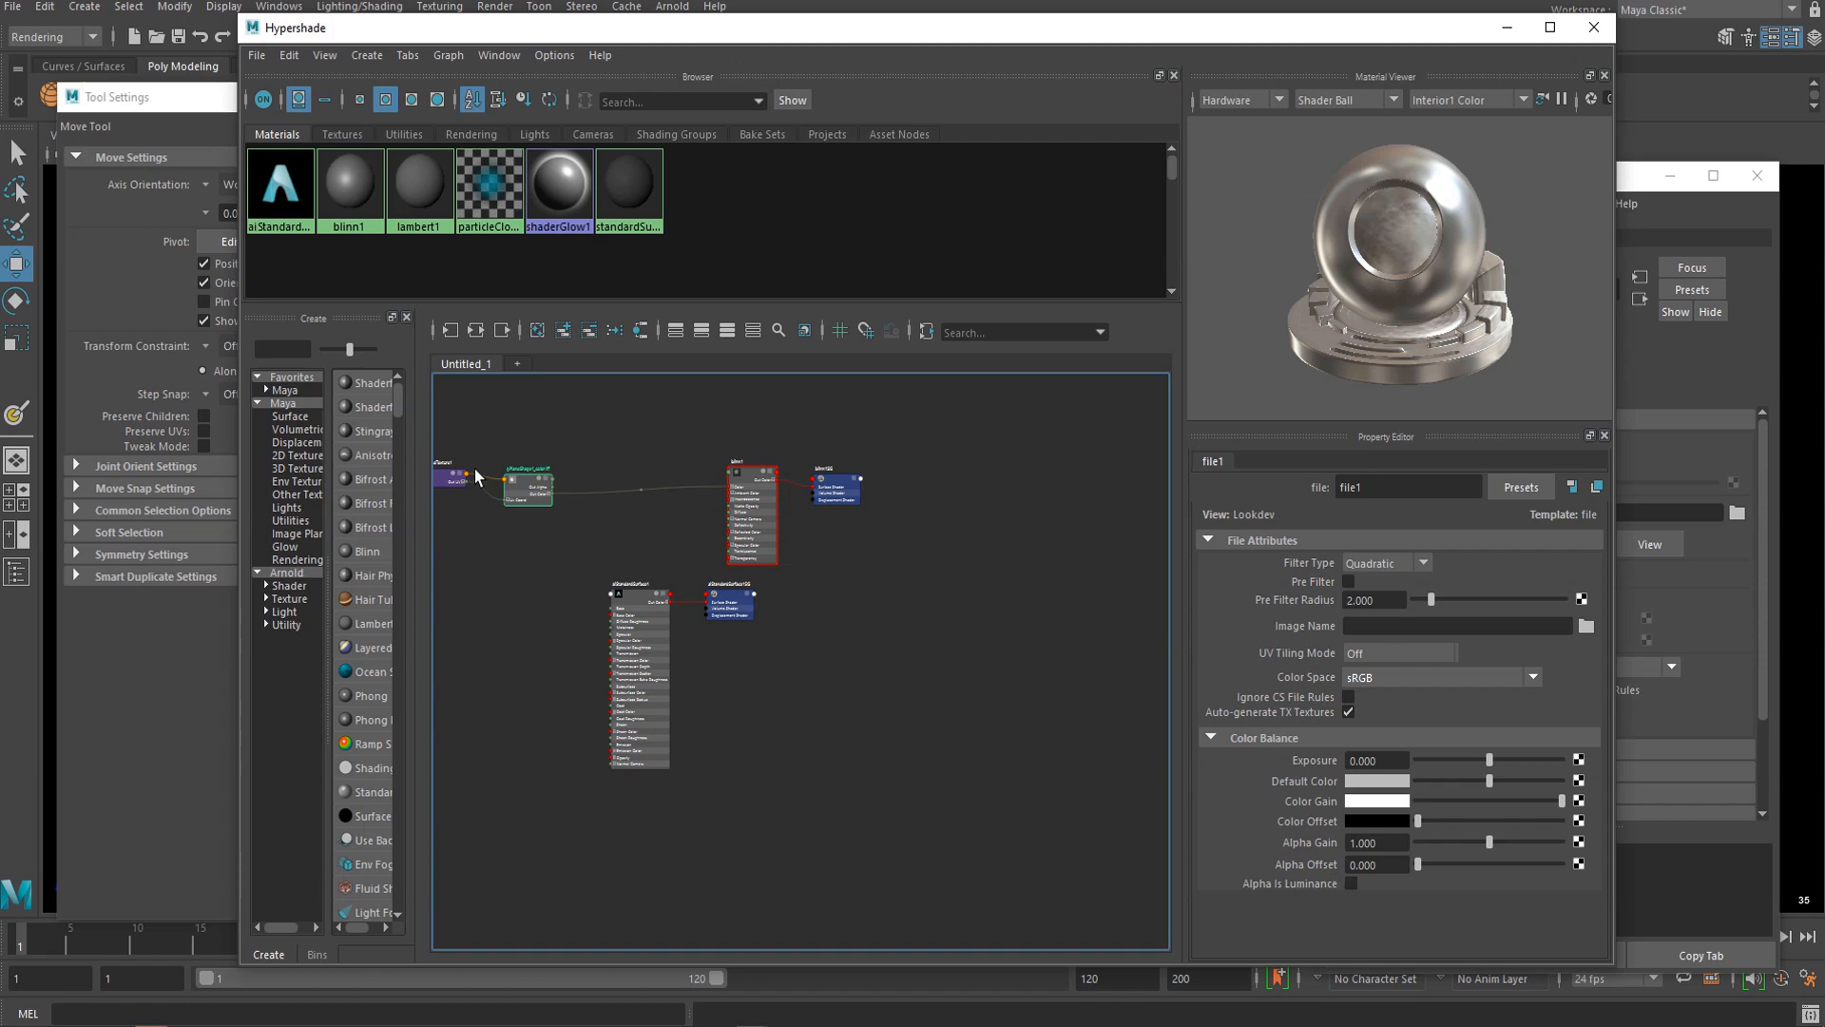
drag(532, 487, 552, 469)
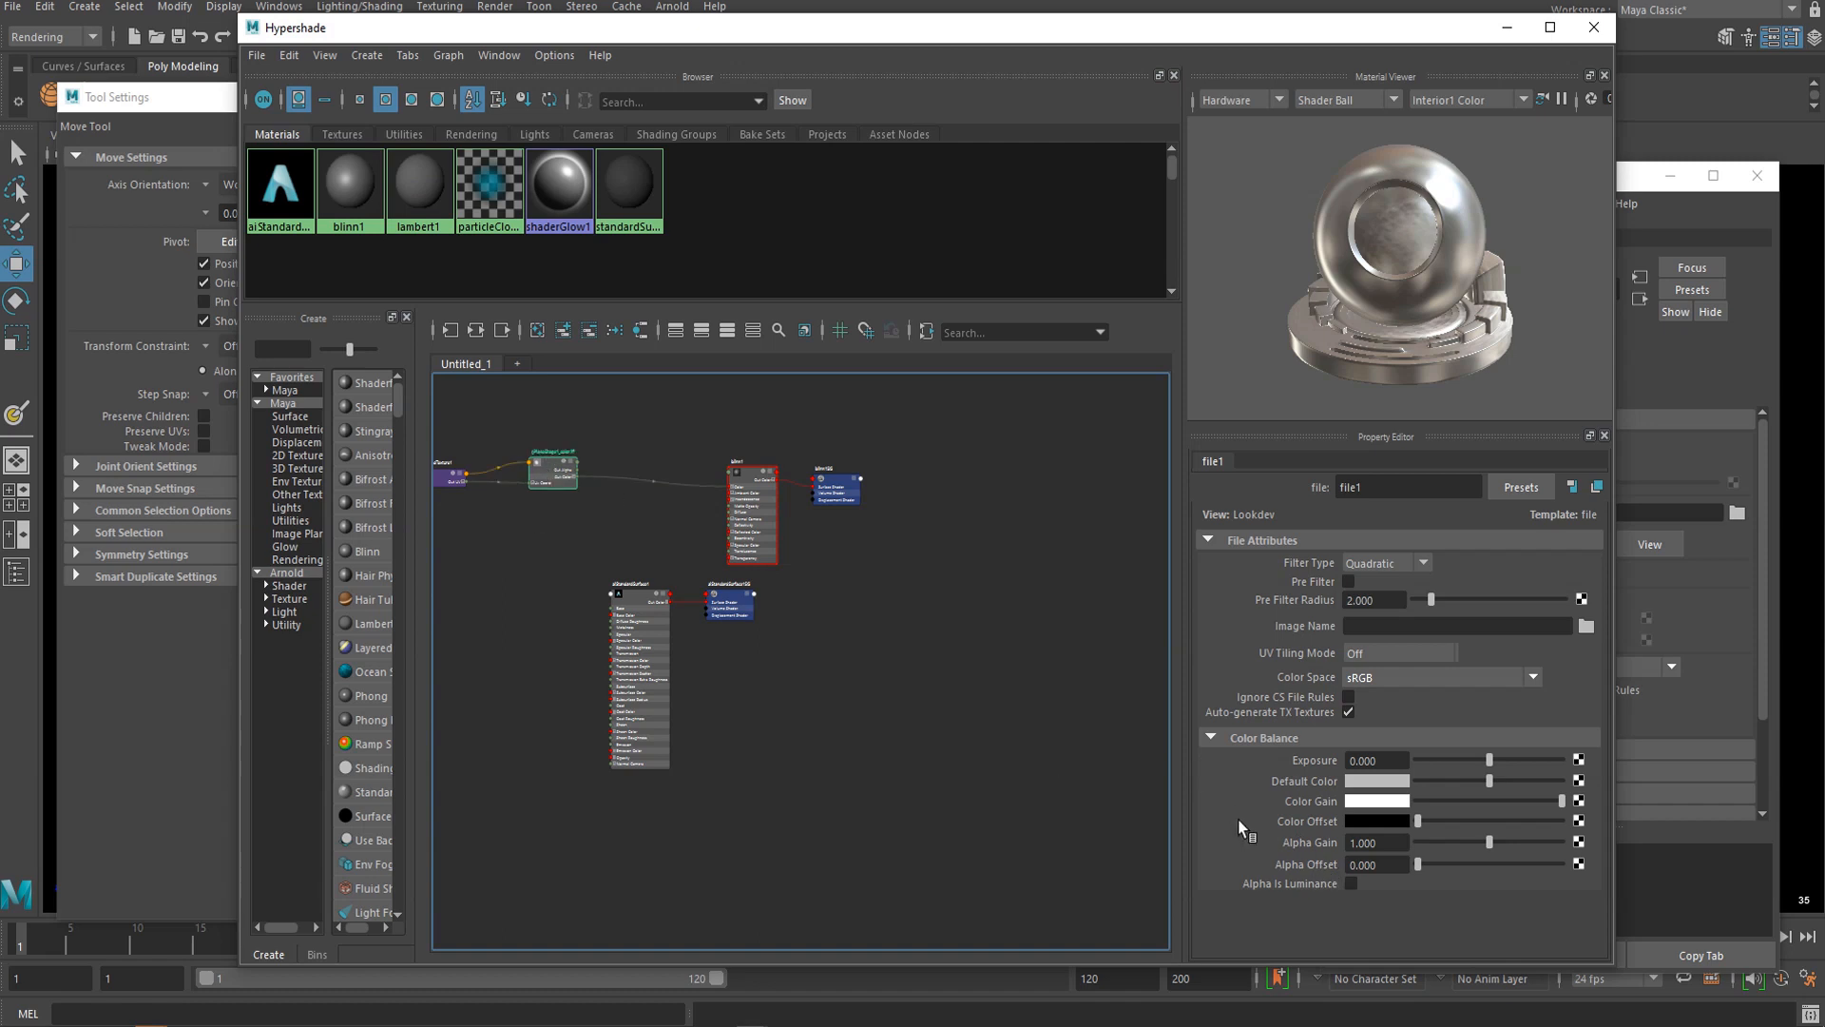
click(1351, 884)
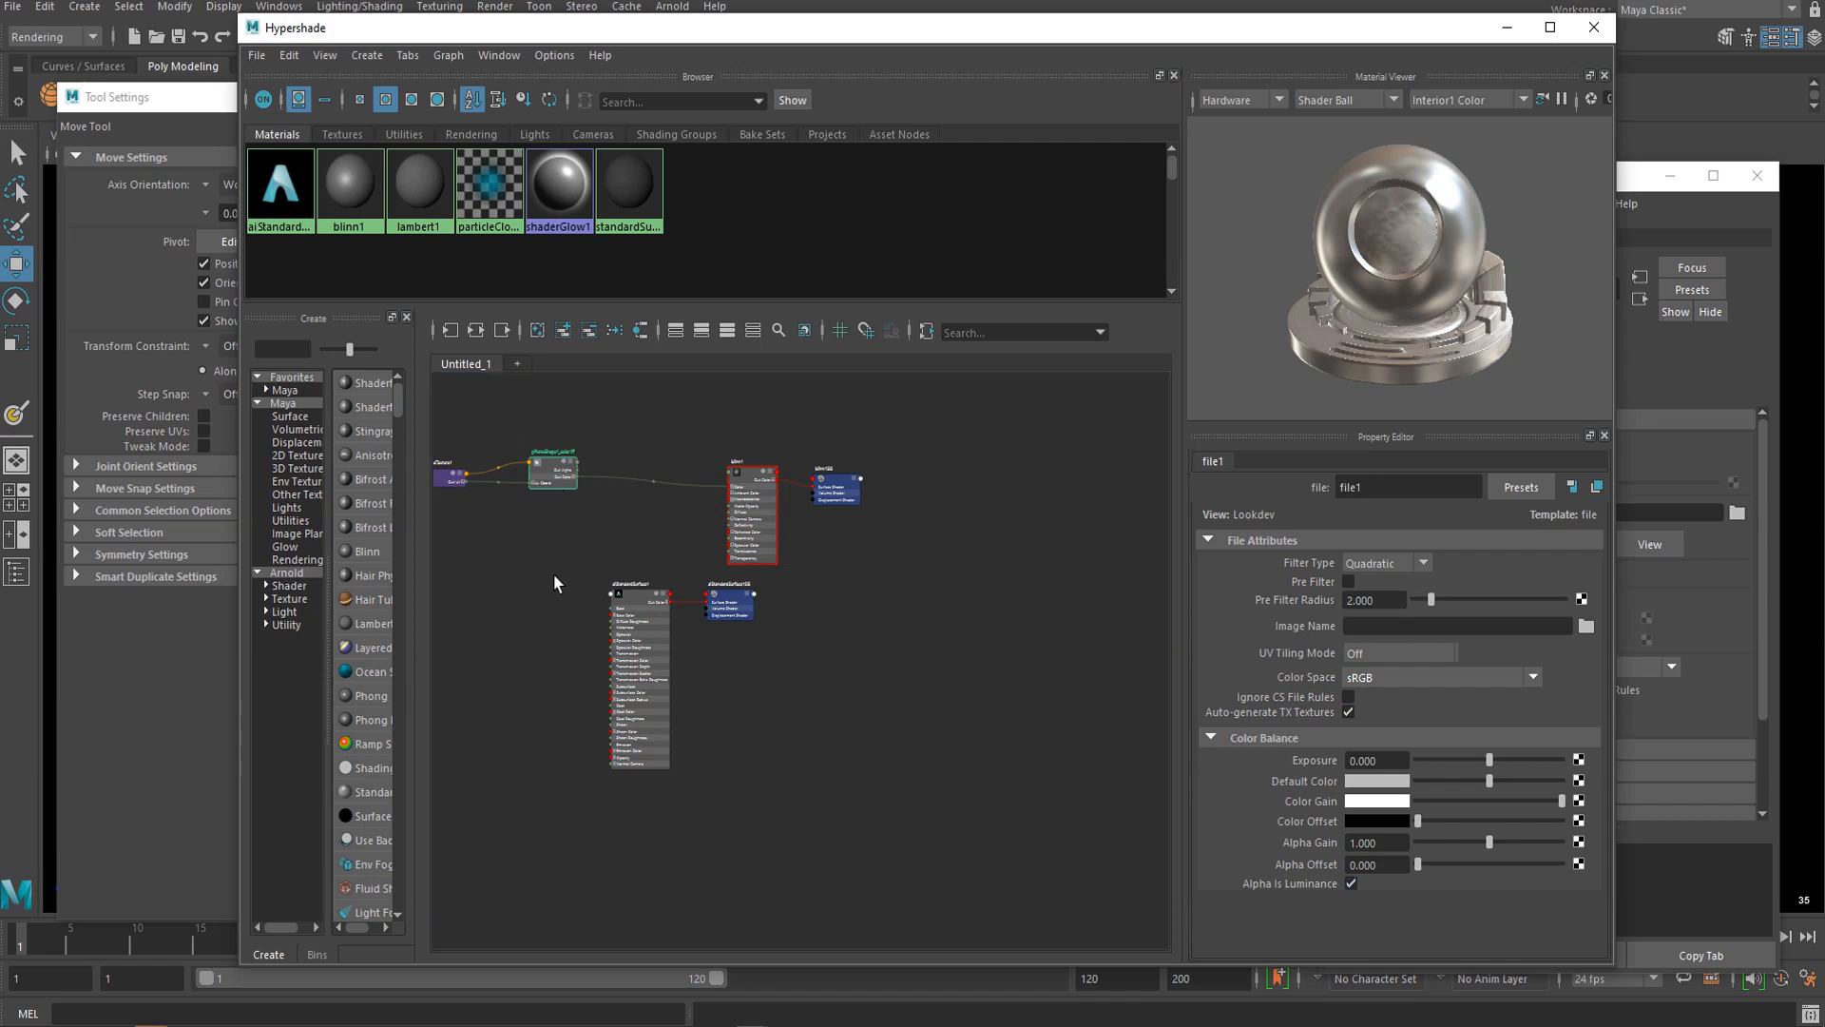
Step: Rearrange the graph with aiStandardSurface1 and its shading group shifted outward and the place2dTexture node beside the file texture
alt+middle_drag(554, 575, 626, 560)
drag(800, 594, 1070, 599)
drag(705, 592, 800, 589)
scroll(688, 501, up, 5)
alt+middle_drag(668, 452, 762, 503)
drag(681, 480, 776, 523)
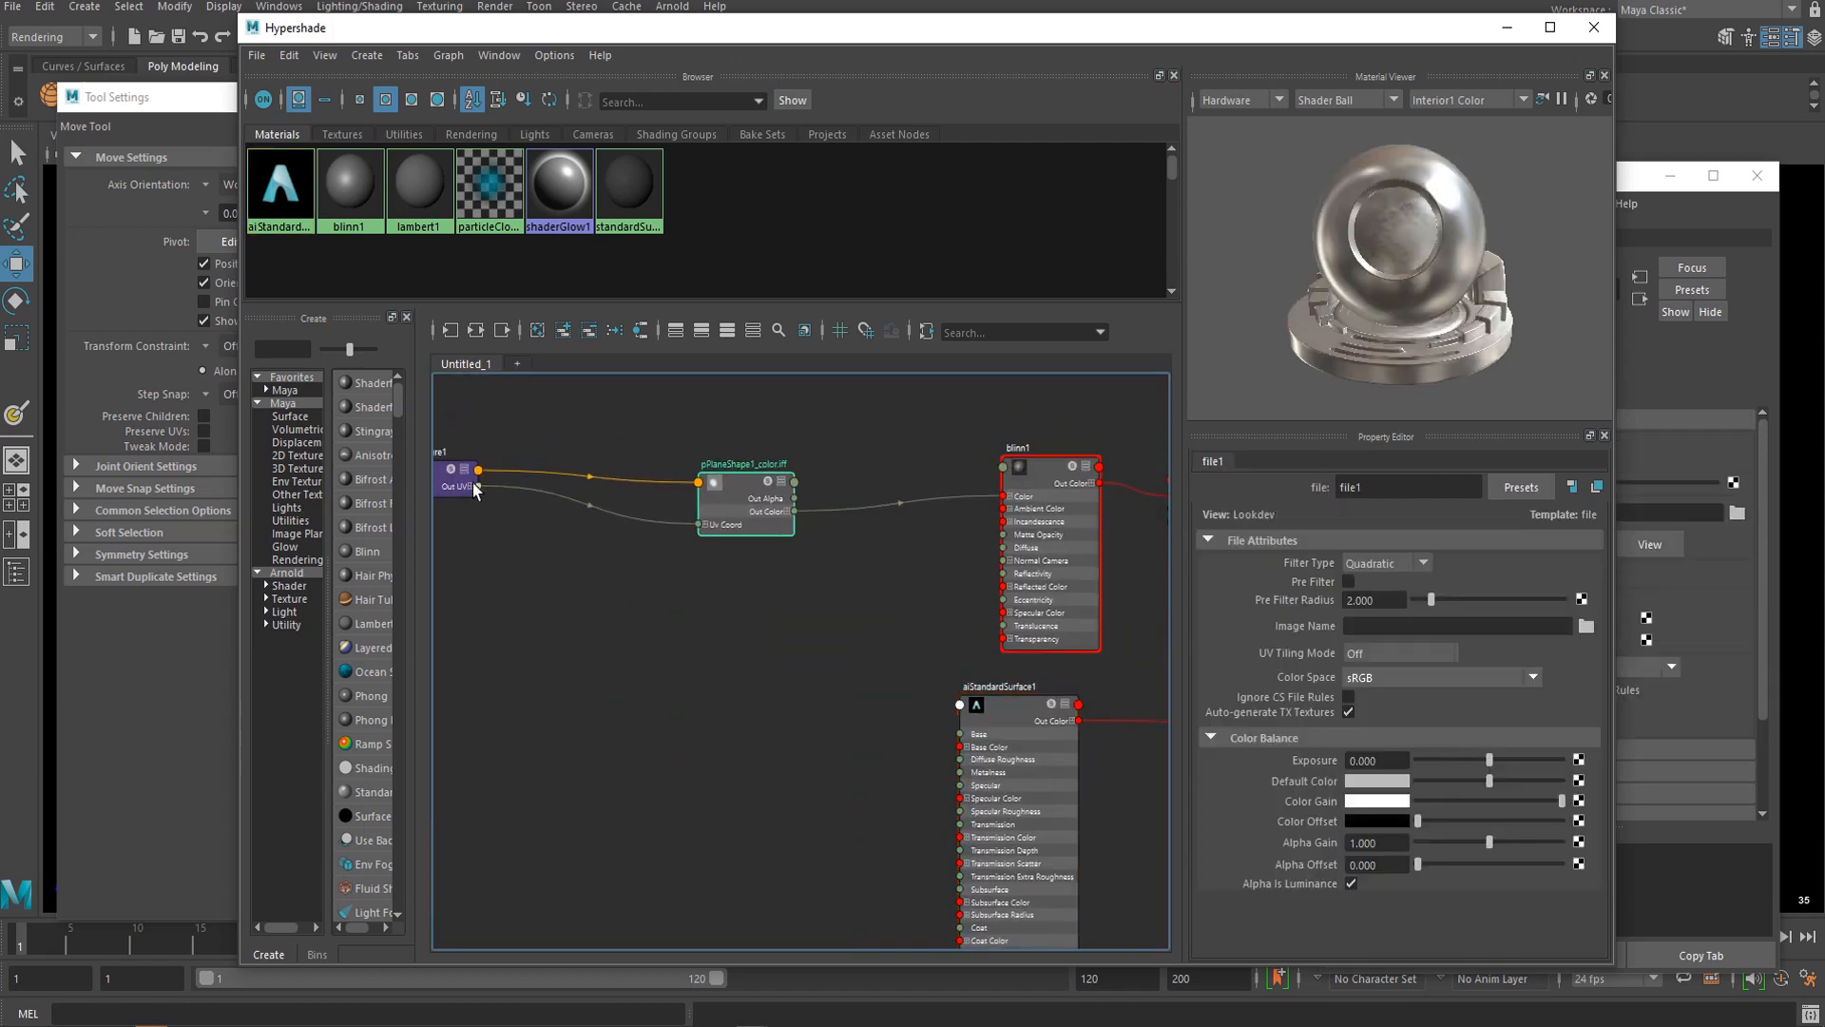
drag(463, 489, 755, 520)
alt+middle_drag(876, 660, 885, 542)
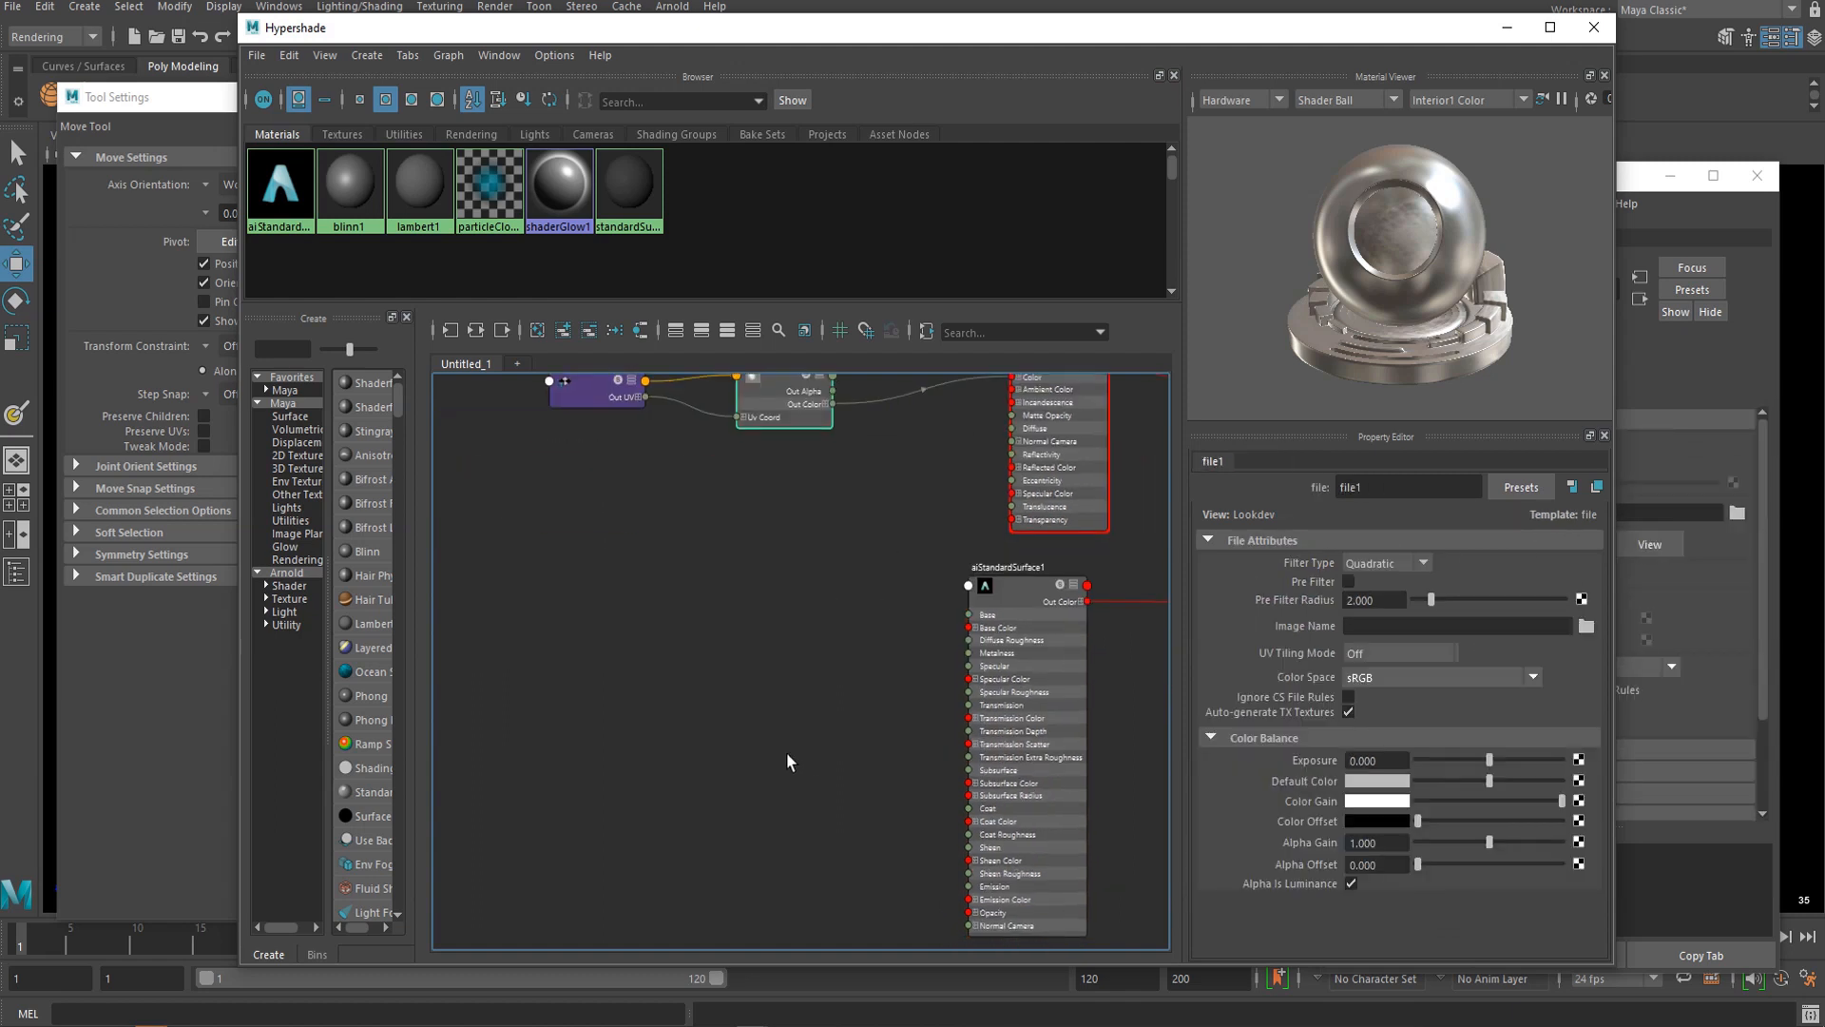
Step: Create a bump2d node in the empty graph area beside aiStandardSurface1
alt+middle_drag(787, 761, 786, 672)
key(Tab)
text(bu)
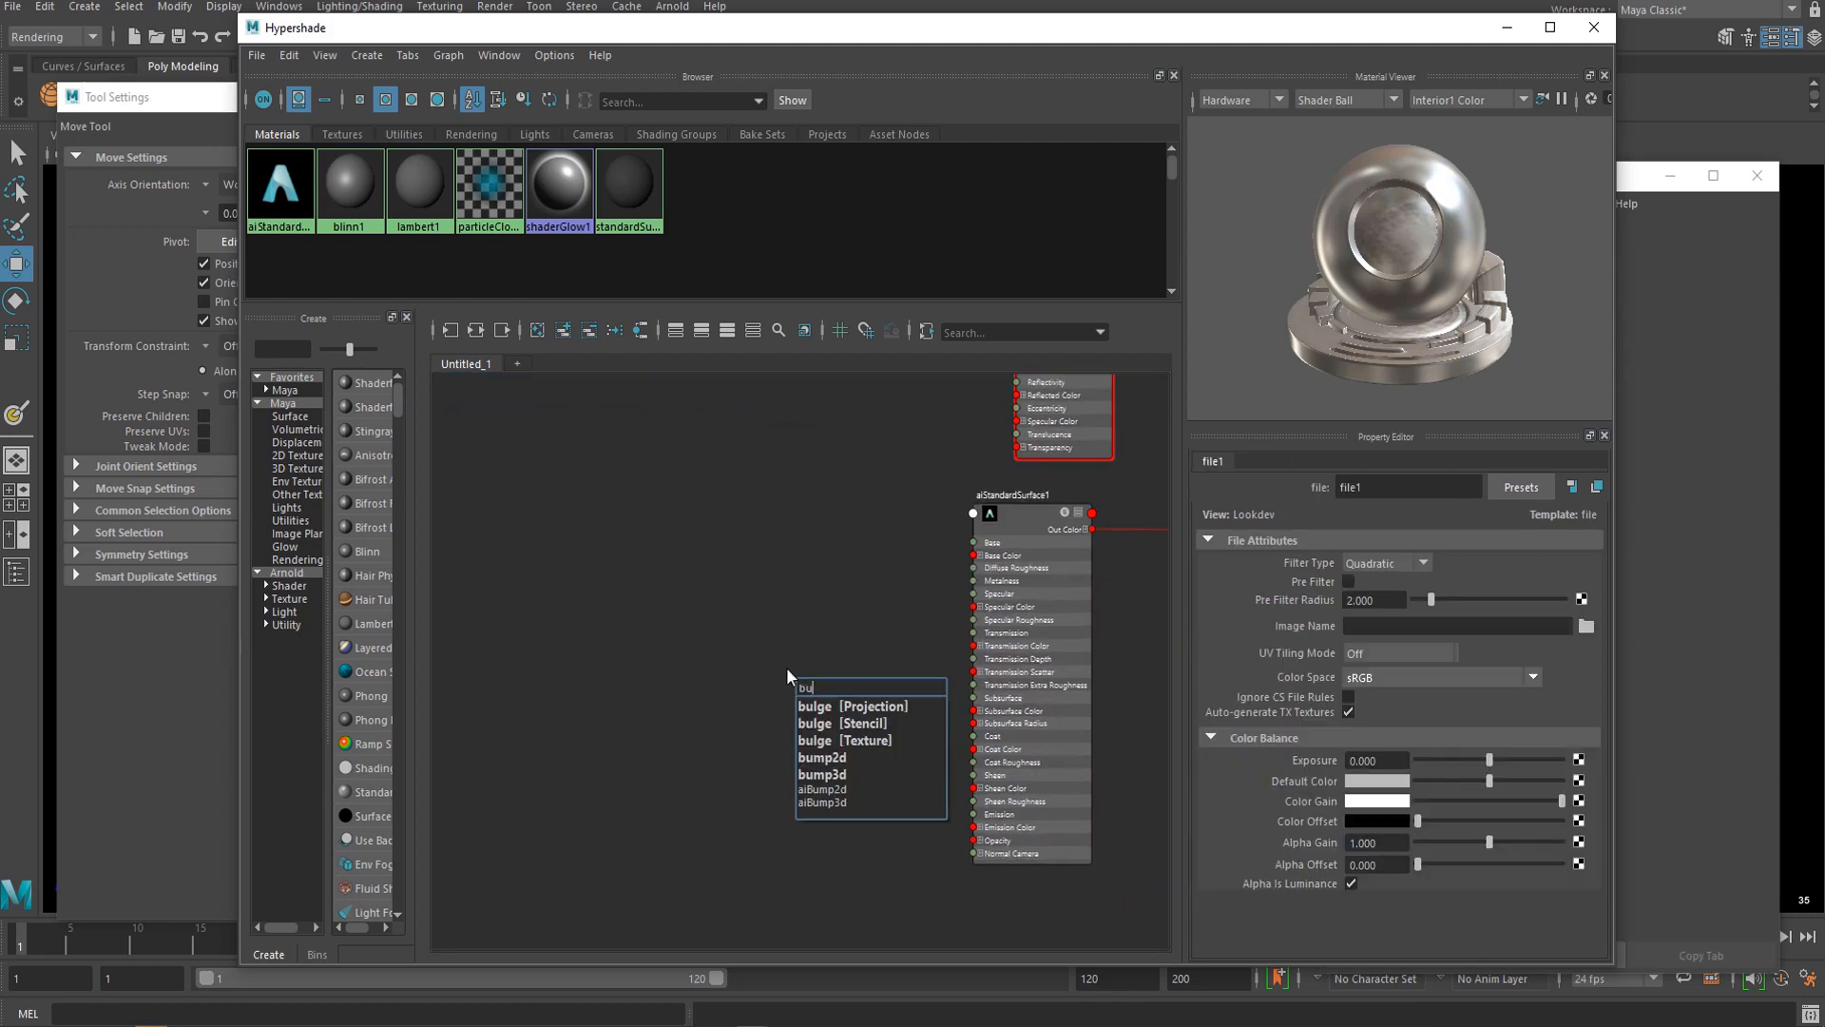
text(mp)
key(Down)
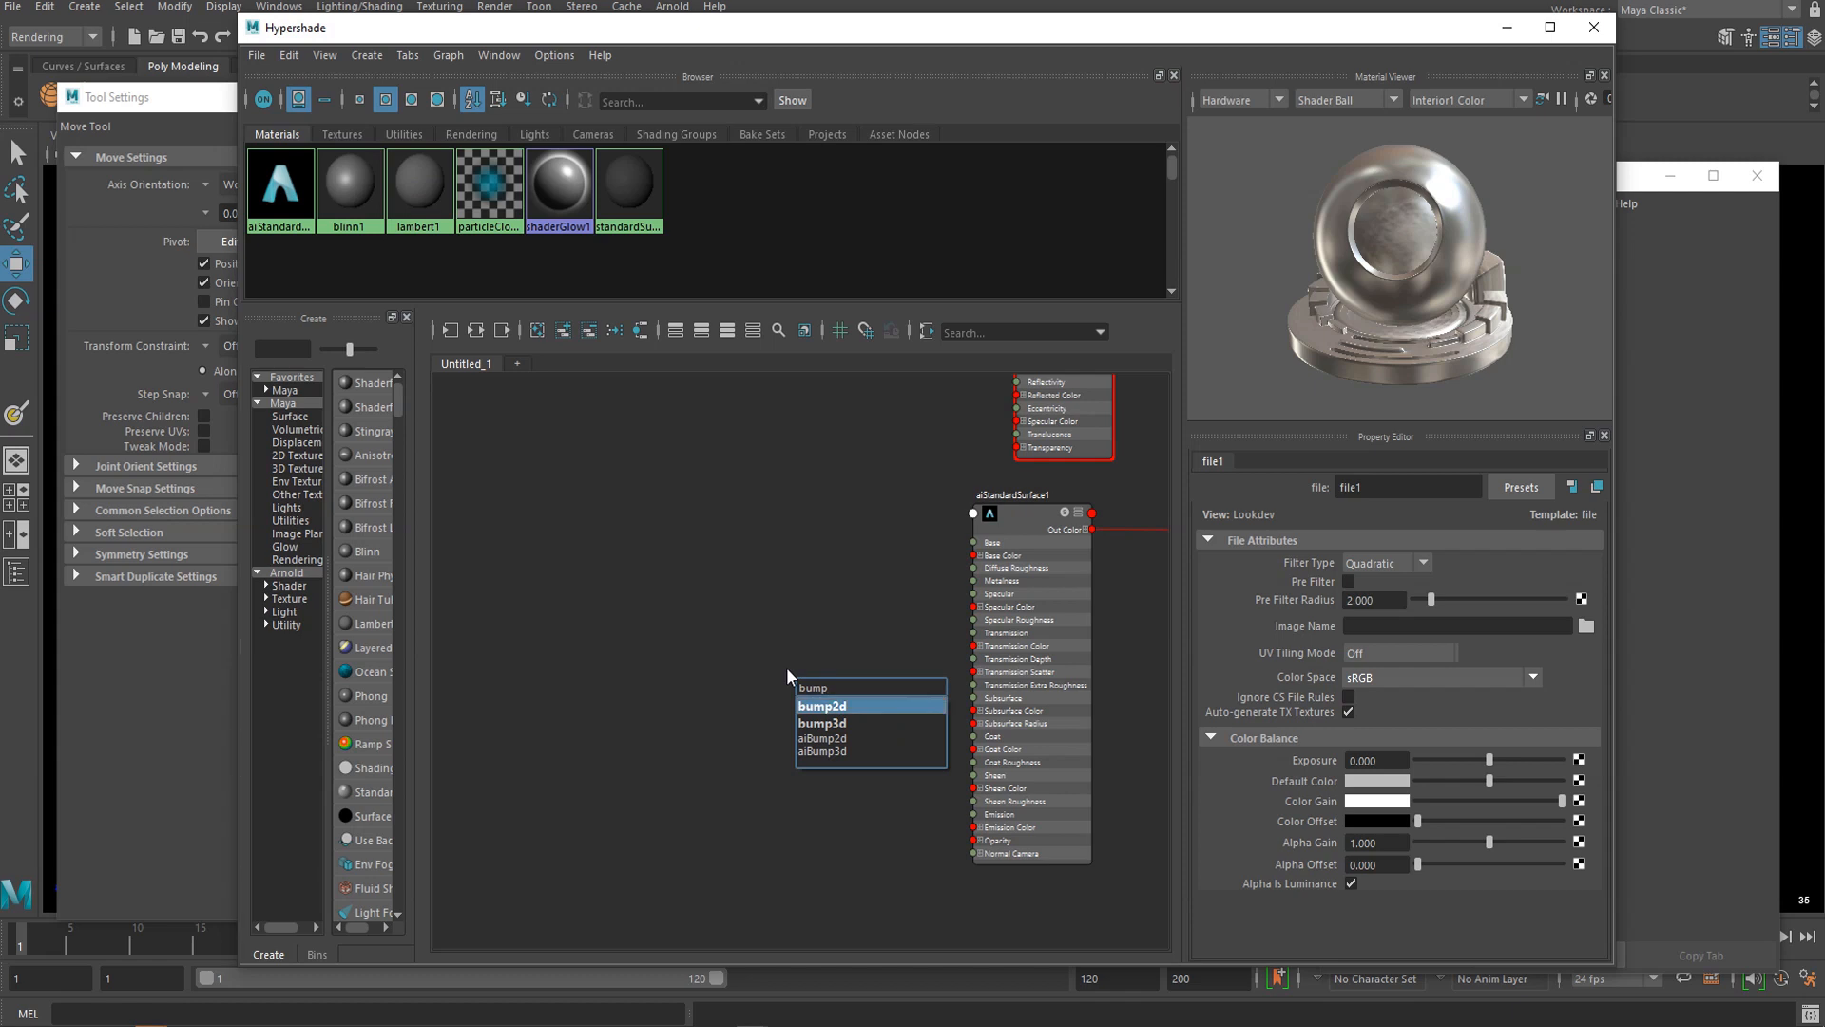
key(Return)
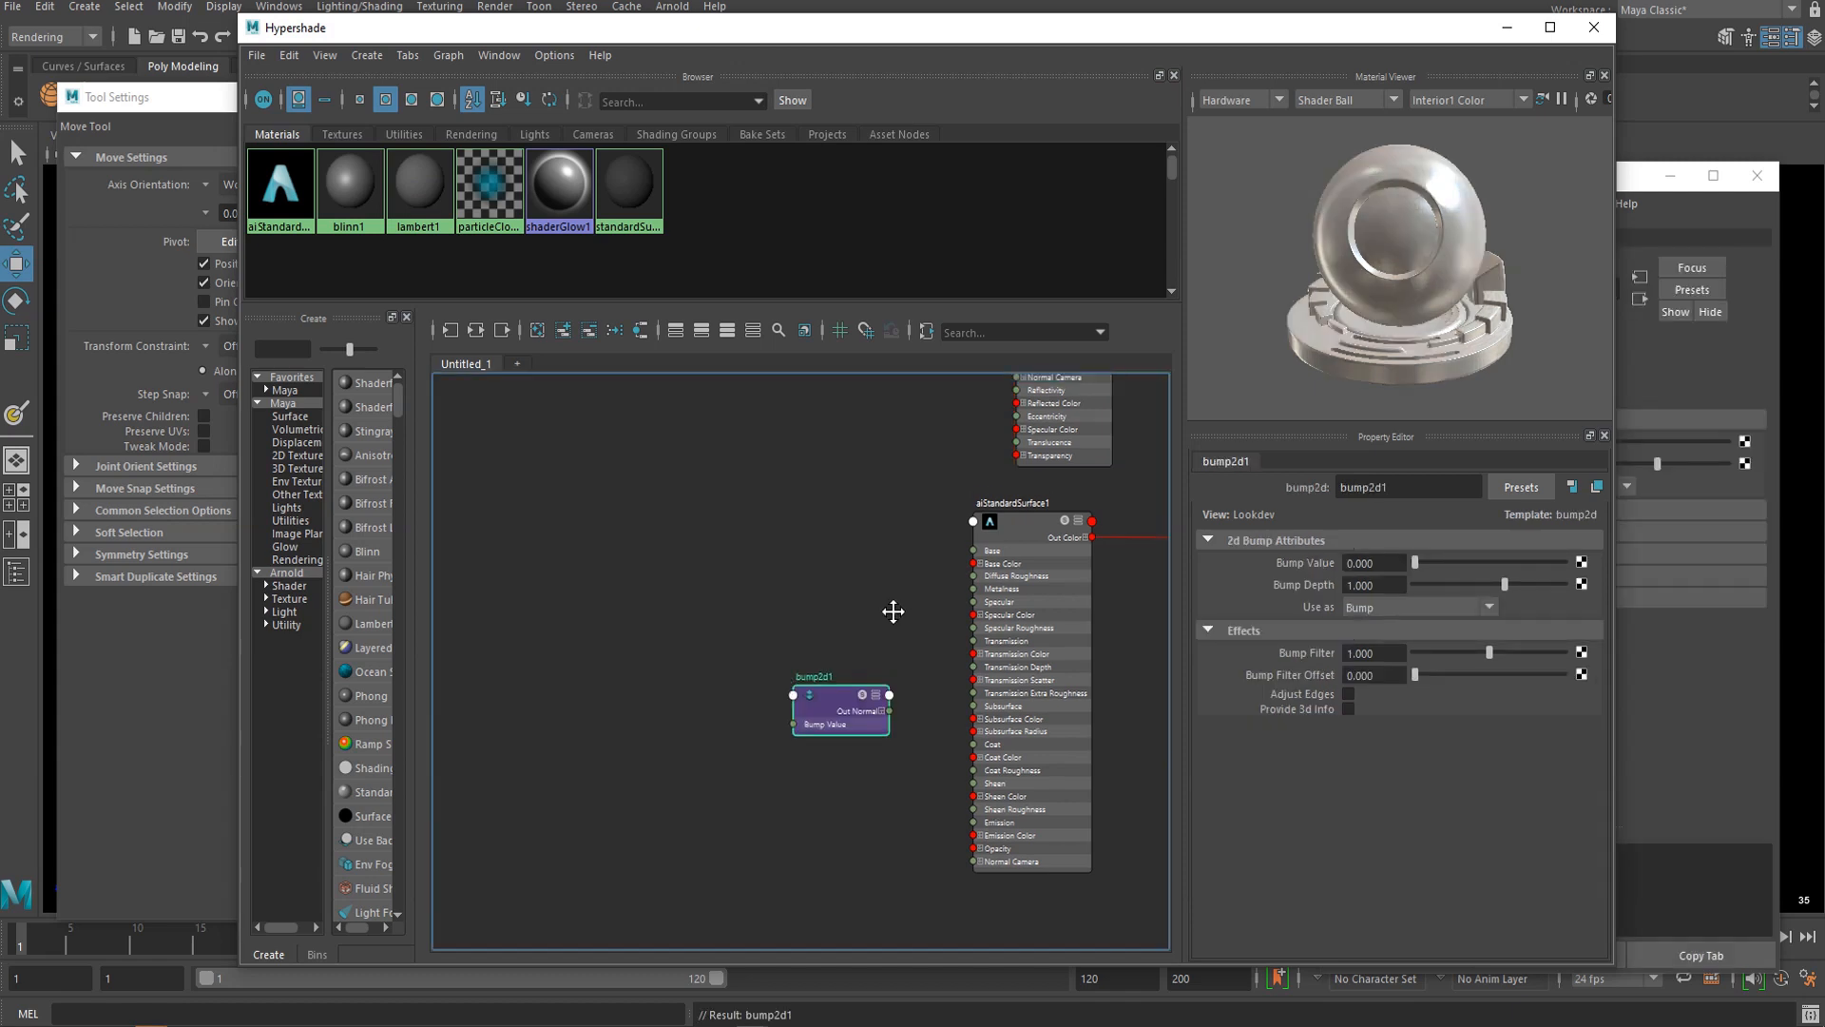
Step: Connect the file1 texture's Out Alpha to bump2d1's Bump Value and bump2d1's Out Normal to aiStandardSurface1's Normal Camera
scroll(893, 611, down, 2)
alt+middle_drag(881, 656, 878, 653)
drag(865, 477, 836, 756)
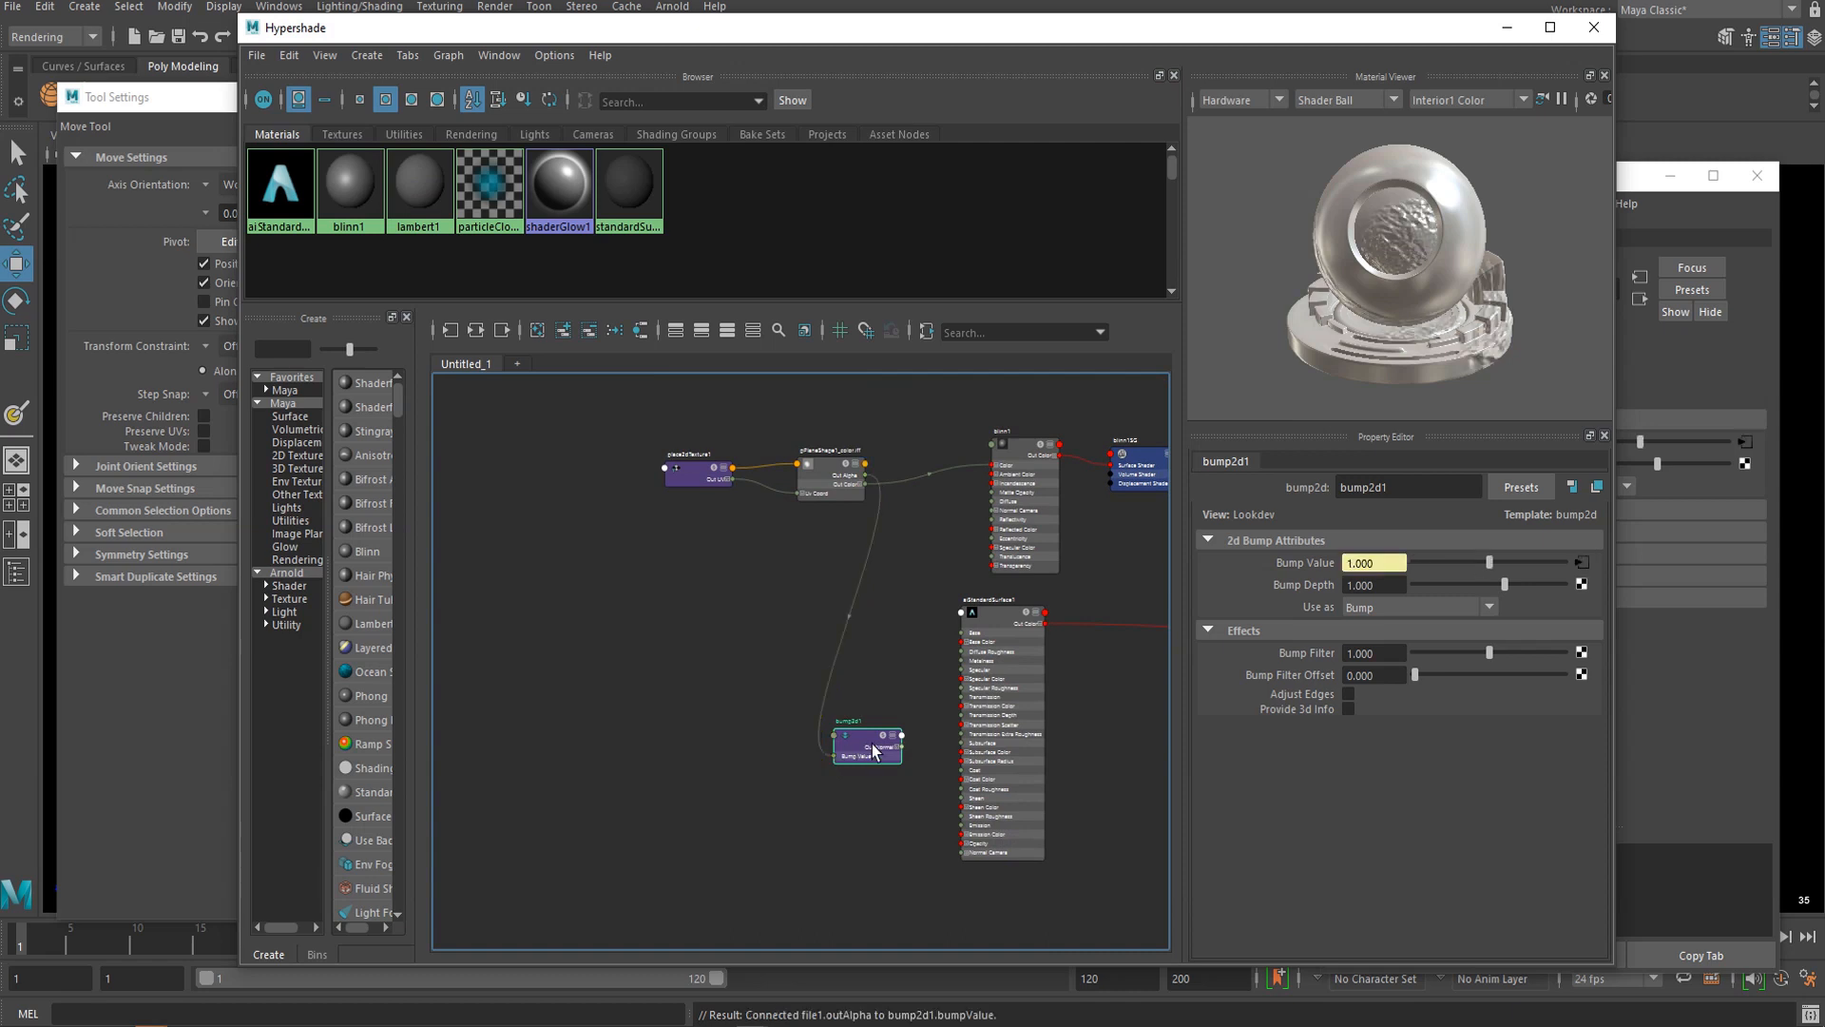
scroll(904, 752, up, 5)
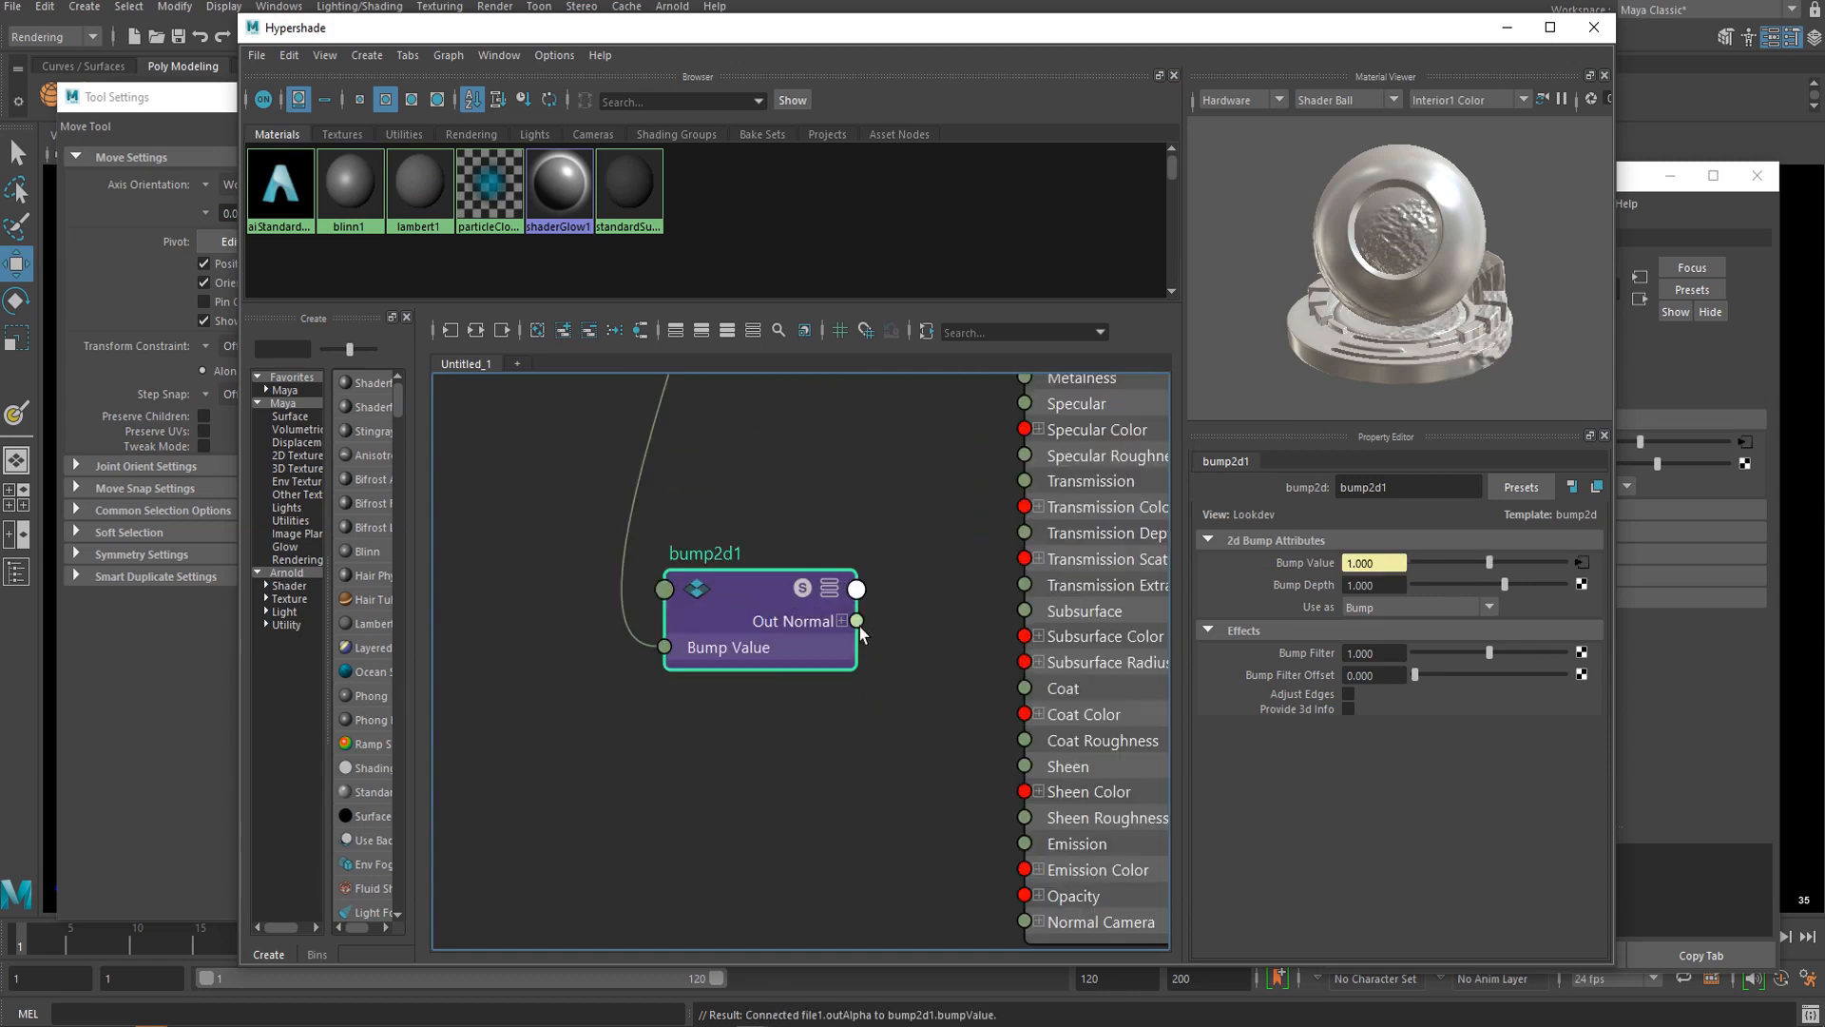
drag(857, 621, 1026, 922)
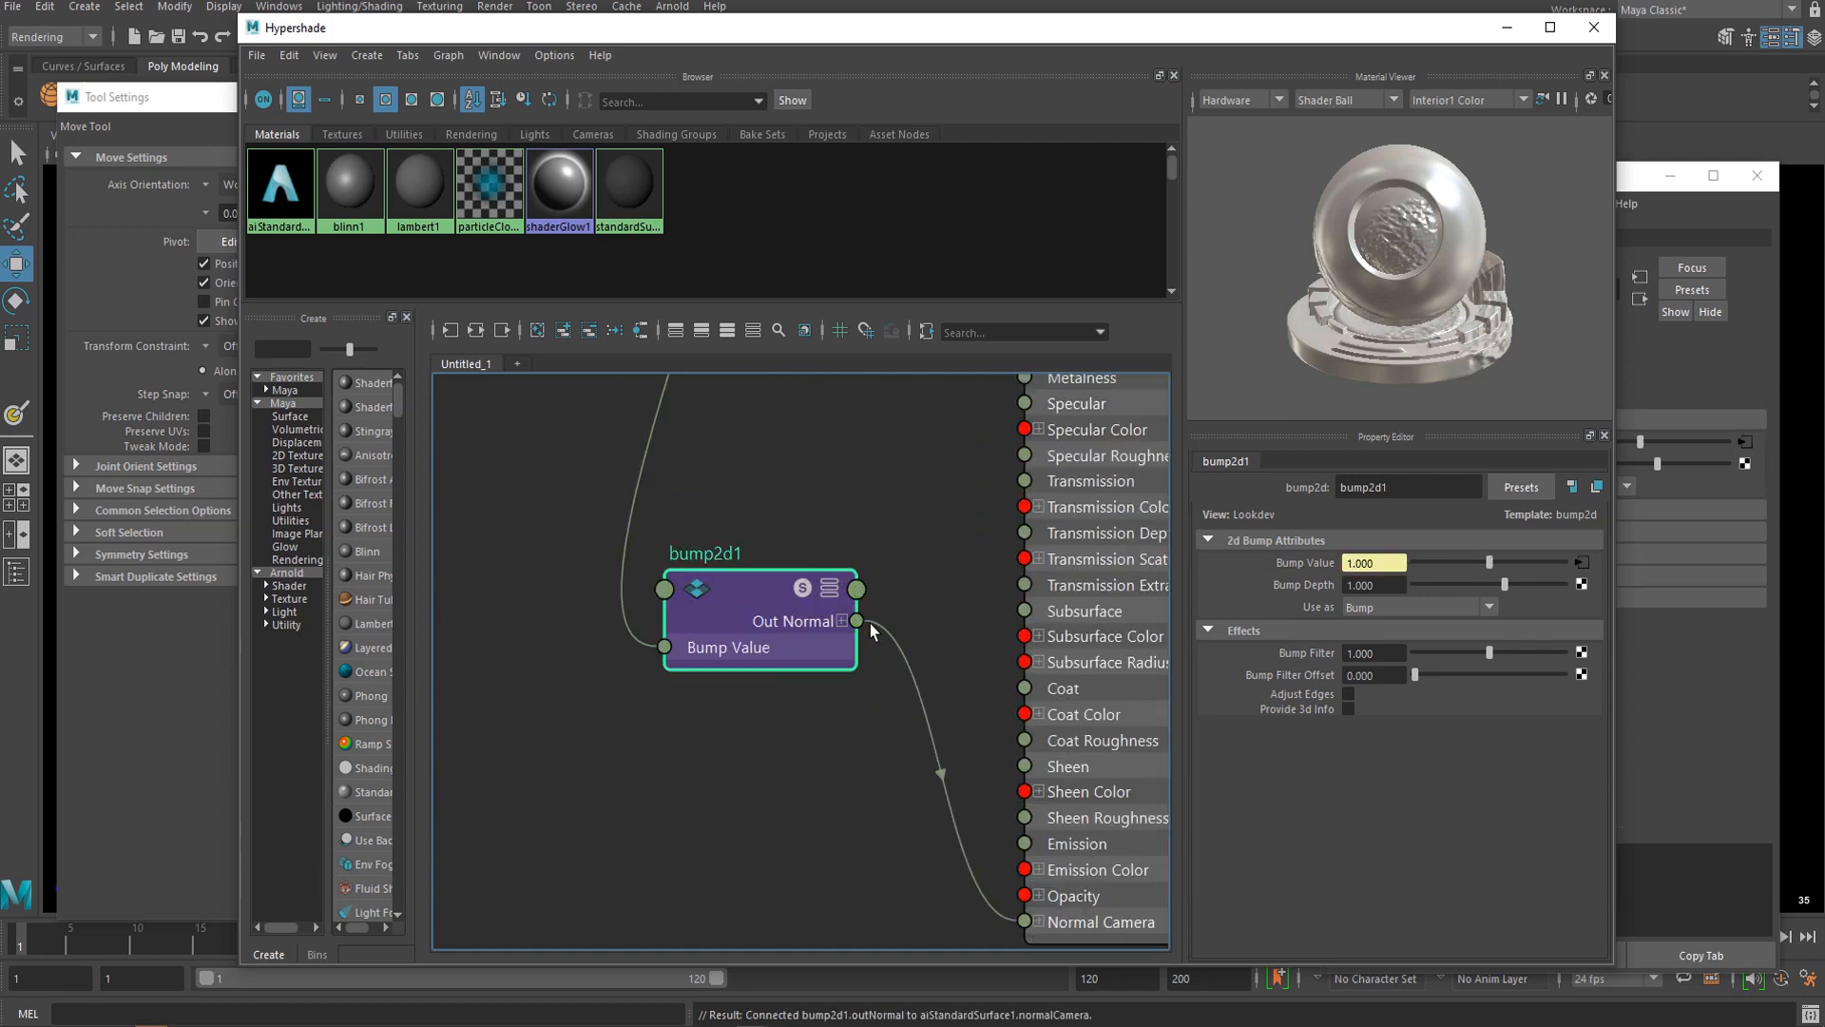
scroll(871, 630, down, 5)
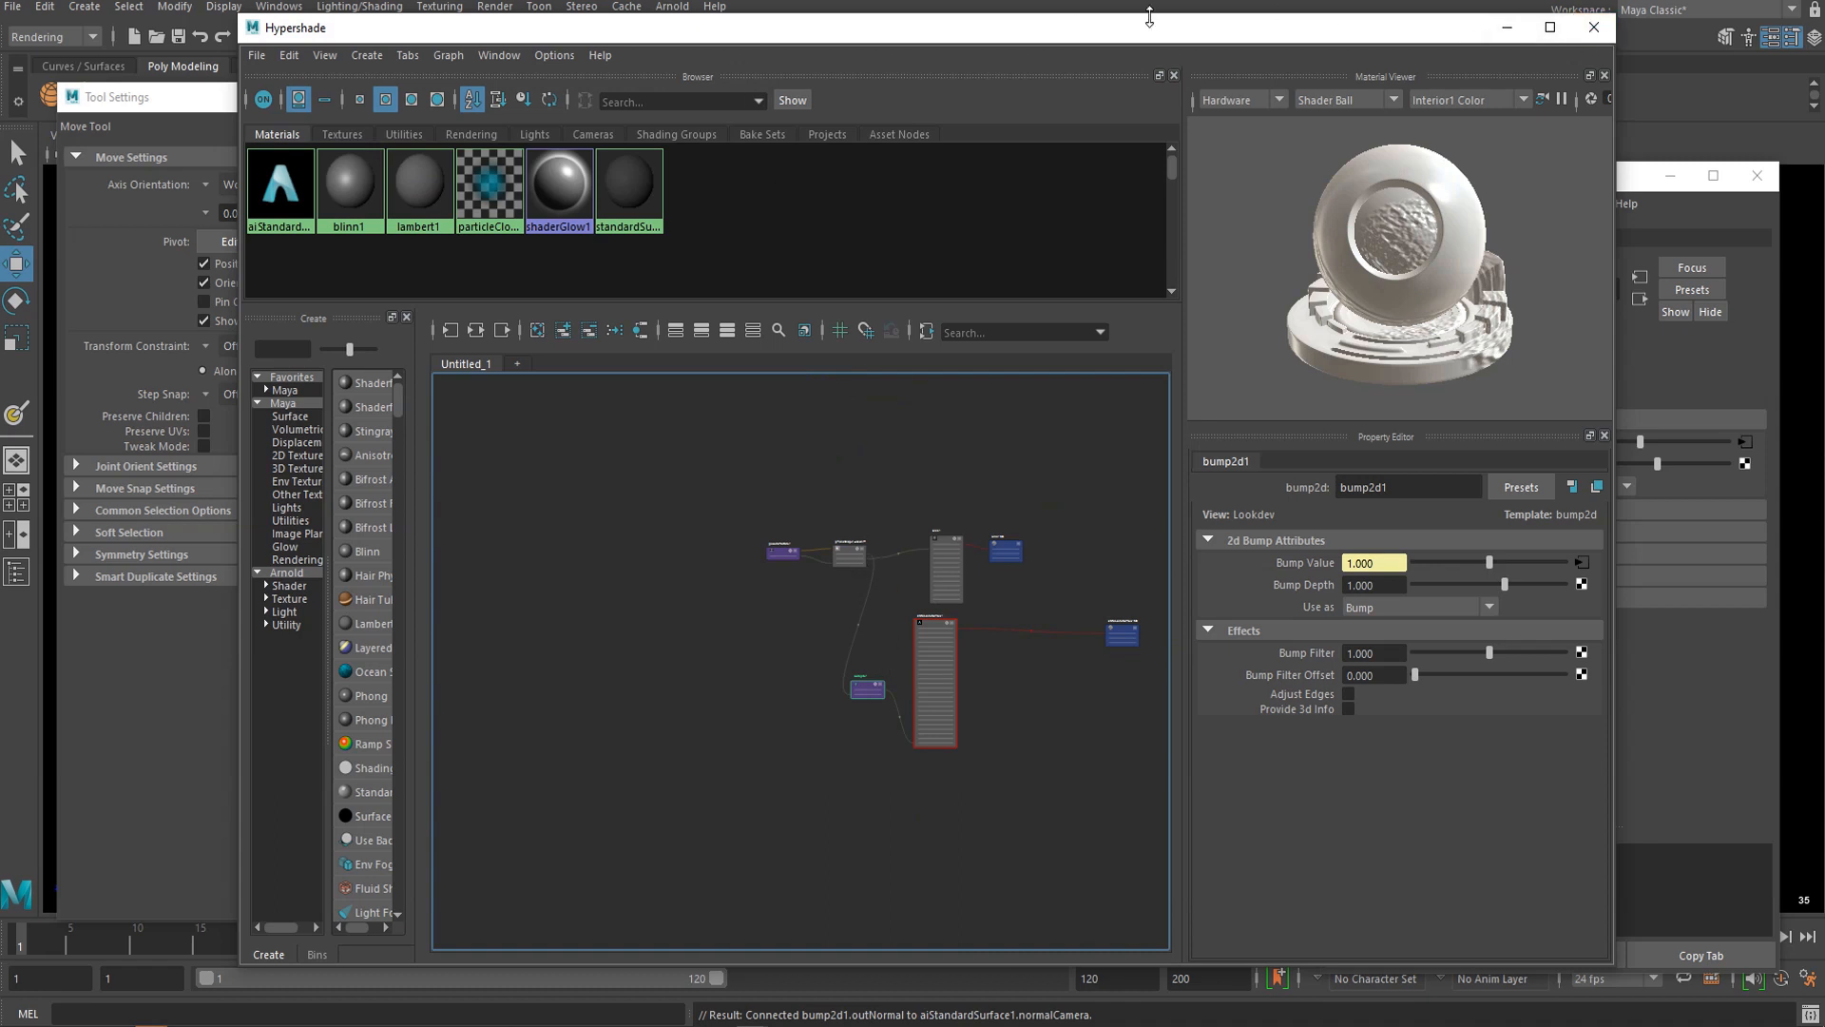
Step: Move Hypershade aside and close the Tool Settings window to uncover both planes in the viewport
drag(437, 42, 1299, 245)
scroll(798, 574, up, 3)
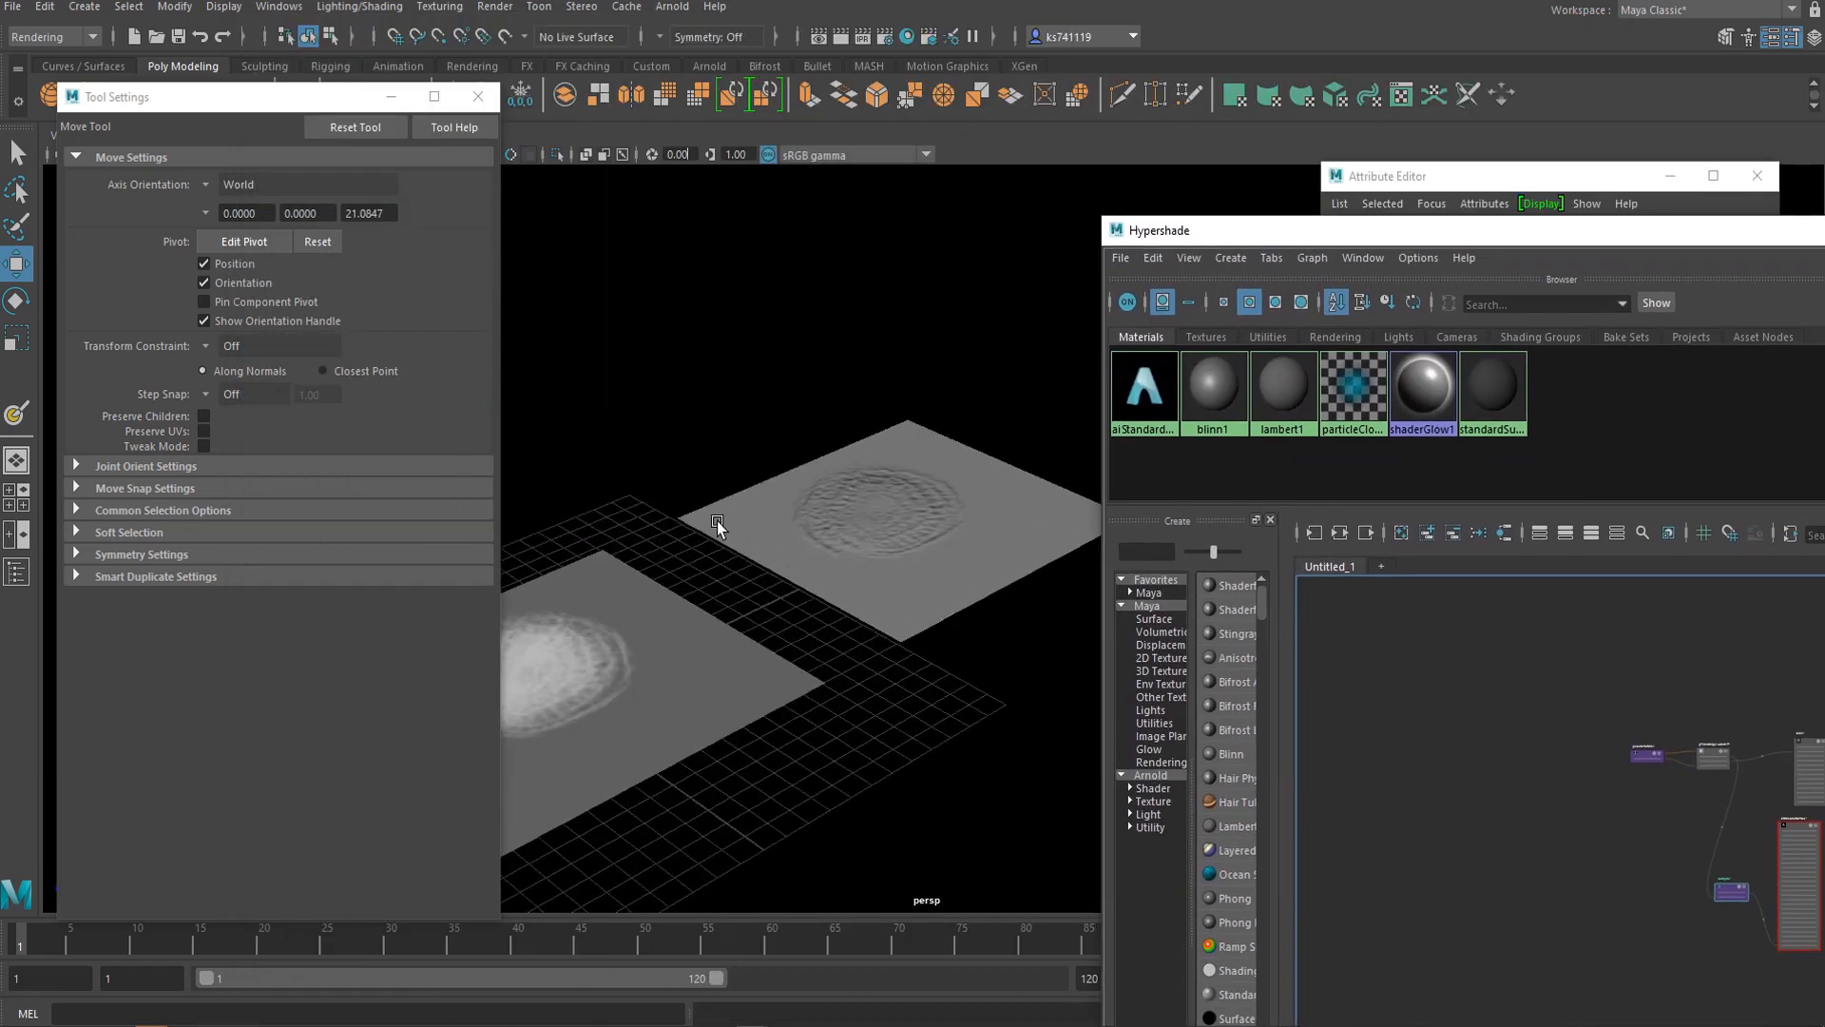
drag(238, 96, 40, 136)
scroll(832, 546, up, 3)
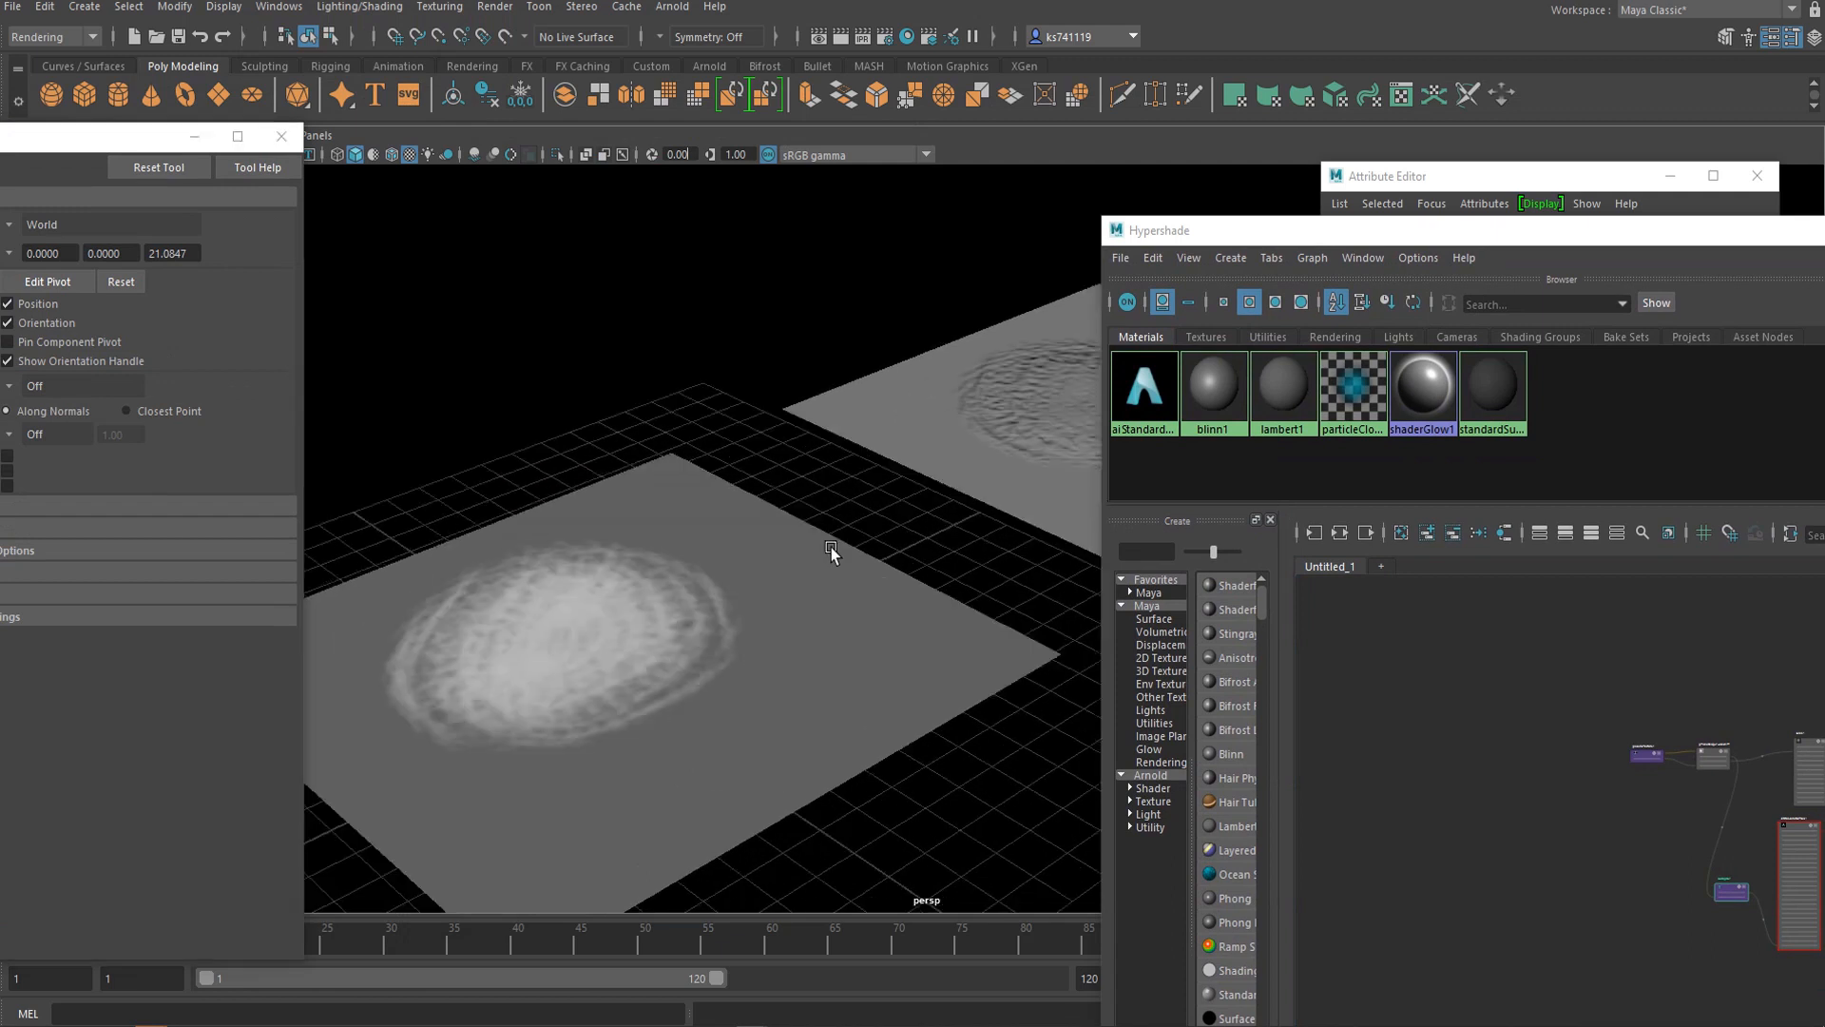
click(281, 136)
Step: Select the original plane and paint broad white circular strokes across most of it with the 3D Paint Tool
scroll(607, 580, down, 5)
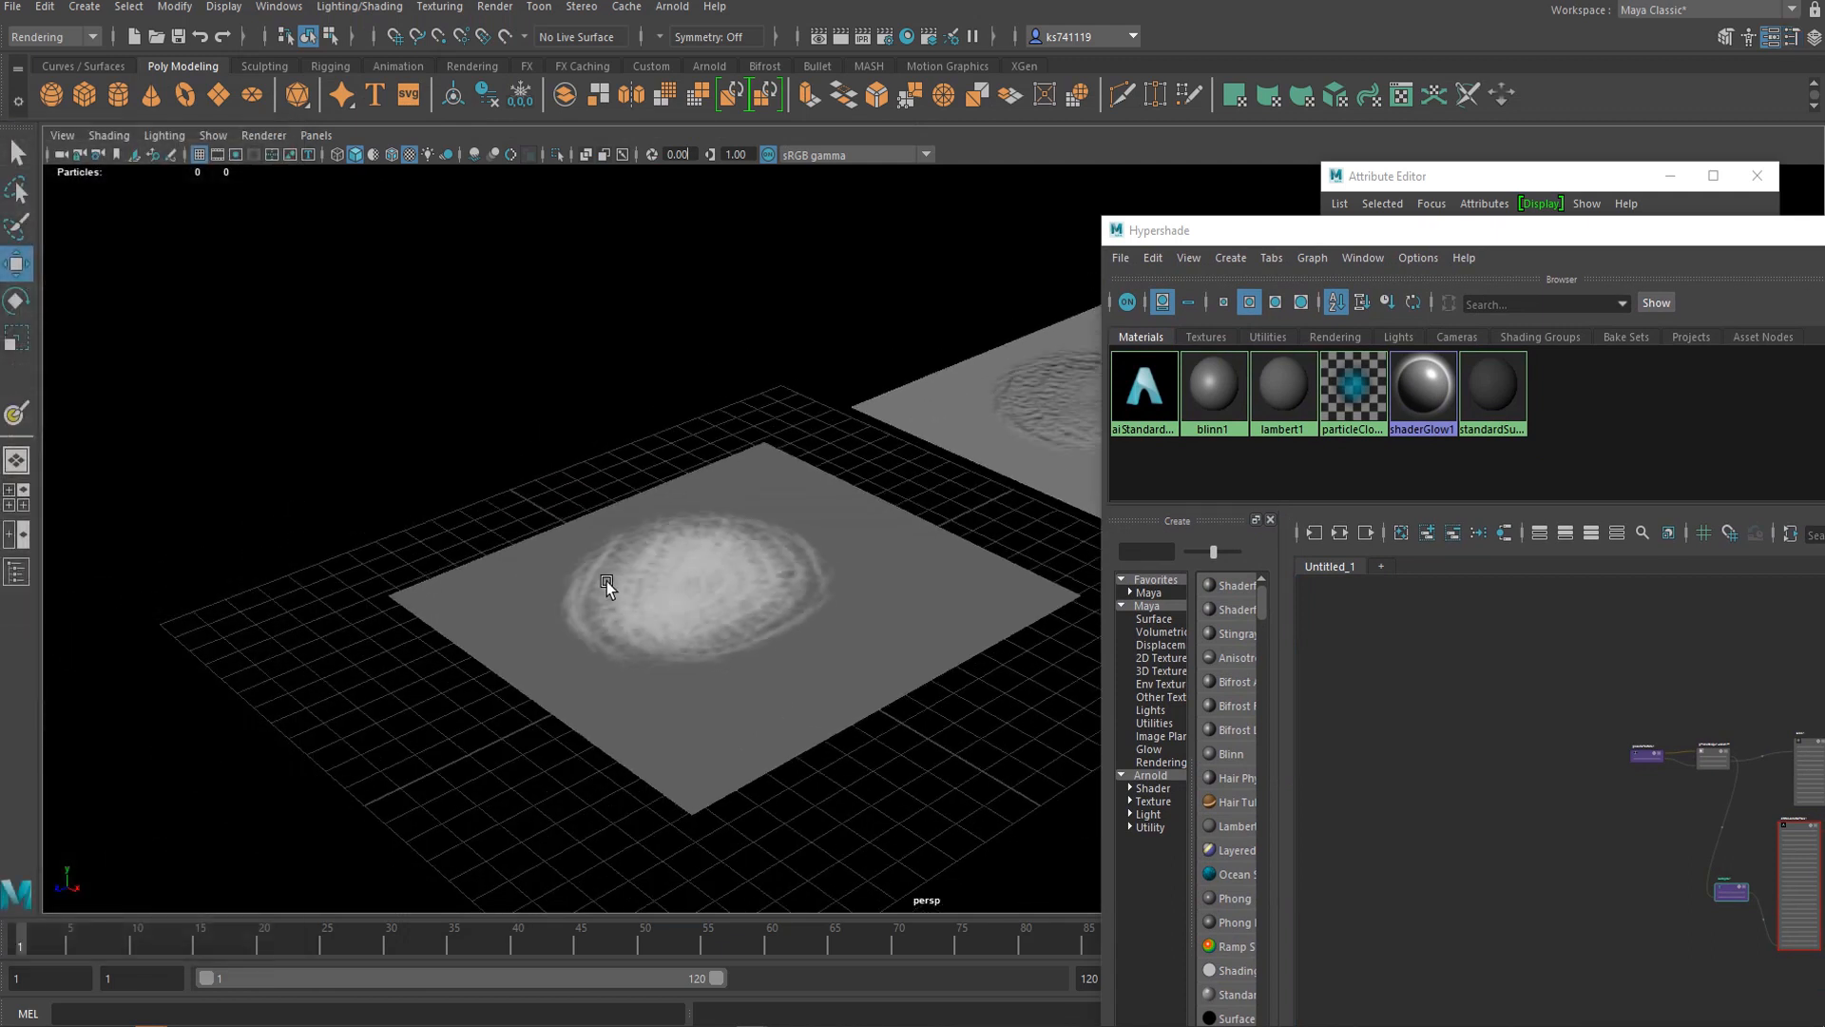
alt+middle_drag(666, 504, 481, 510)
alt+drag(481, 510, 548, 514)
click(567, 659)
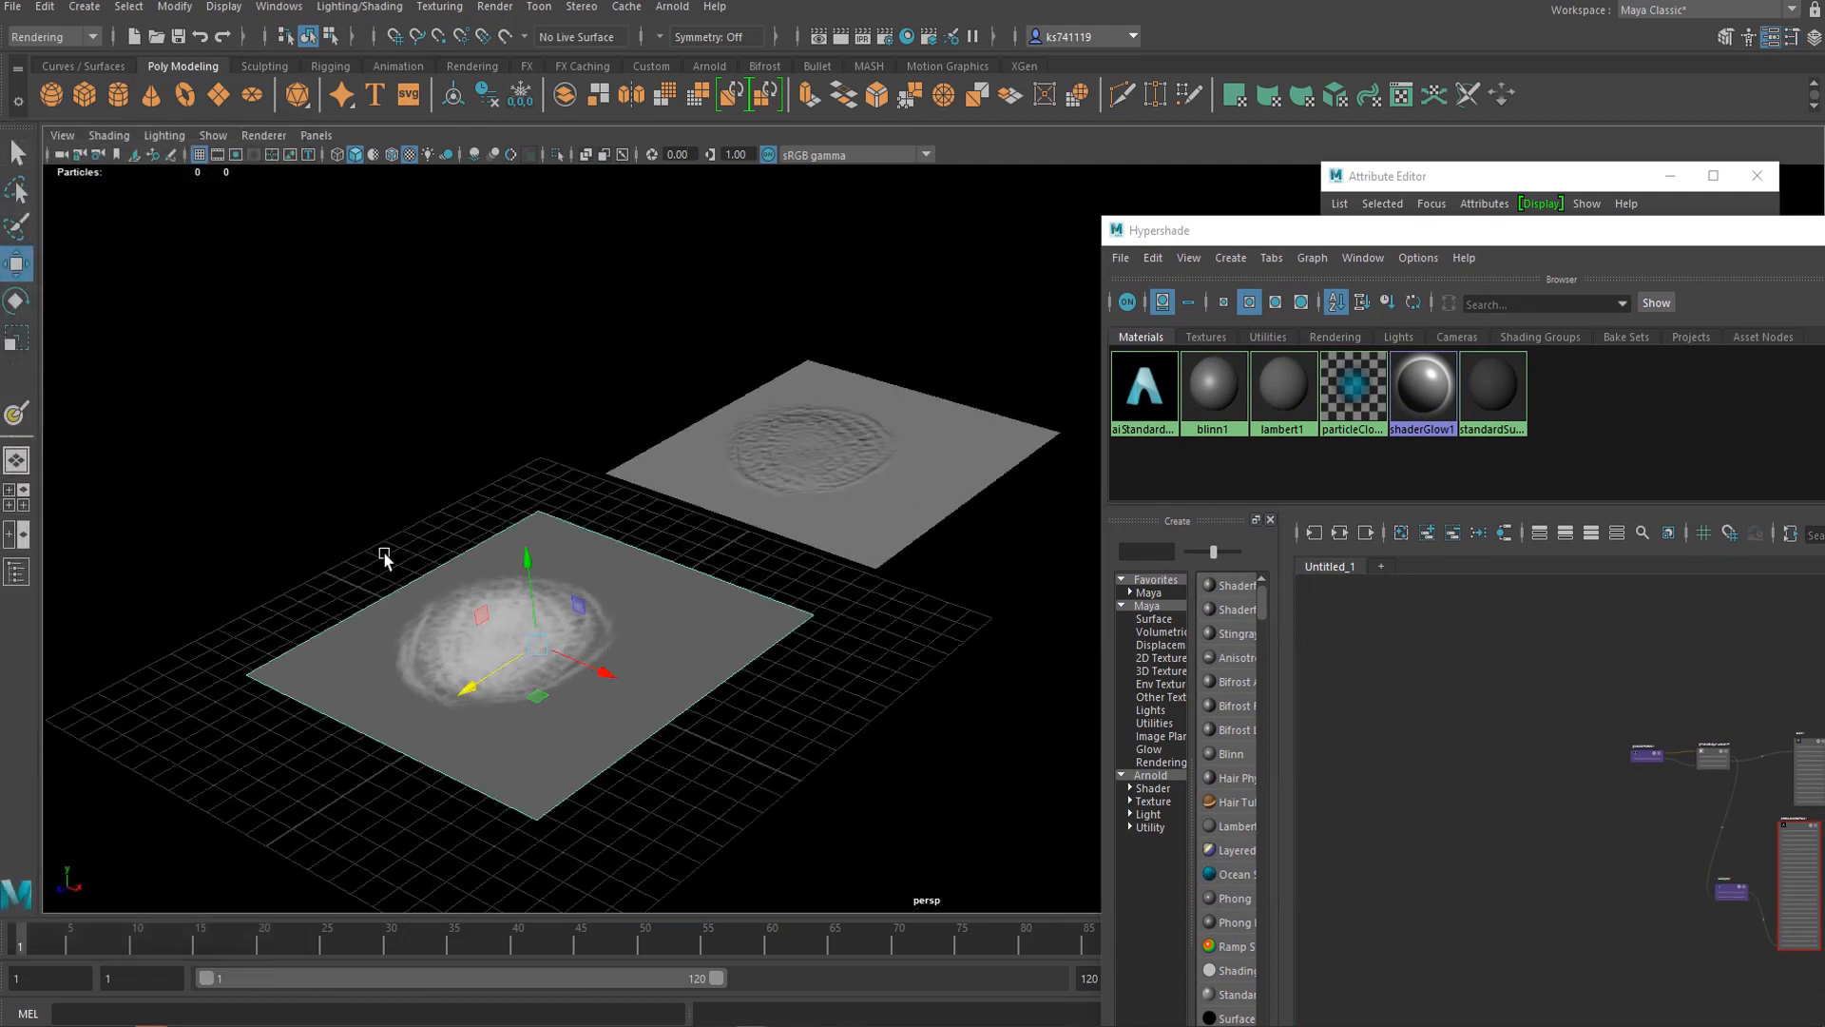
click(23, 409)
mouse_move(664, 562)
mouse_down()
mouse_move(571, 734)
mouse_move(594, 663)
mouse_move(385, 651)
mouse_move(689, 599)
mouse_move(618, 675)
mouse_up()
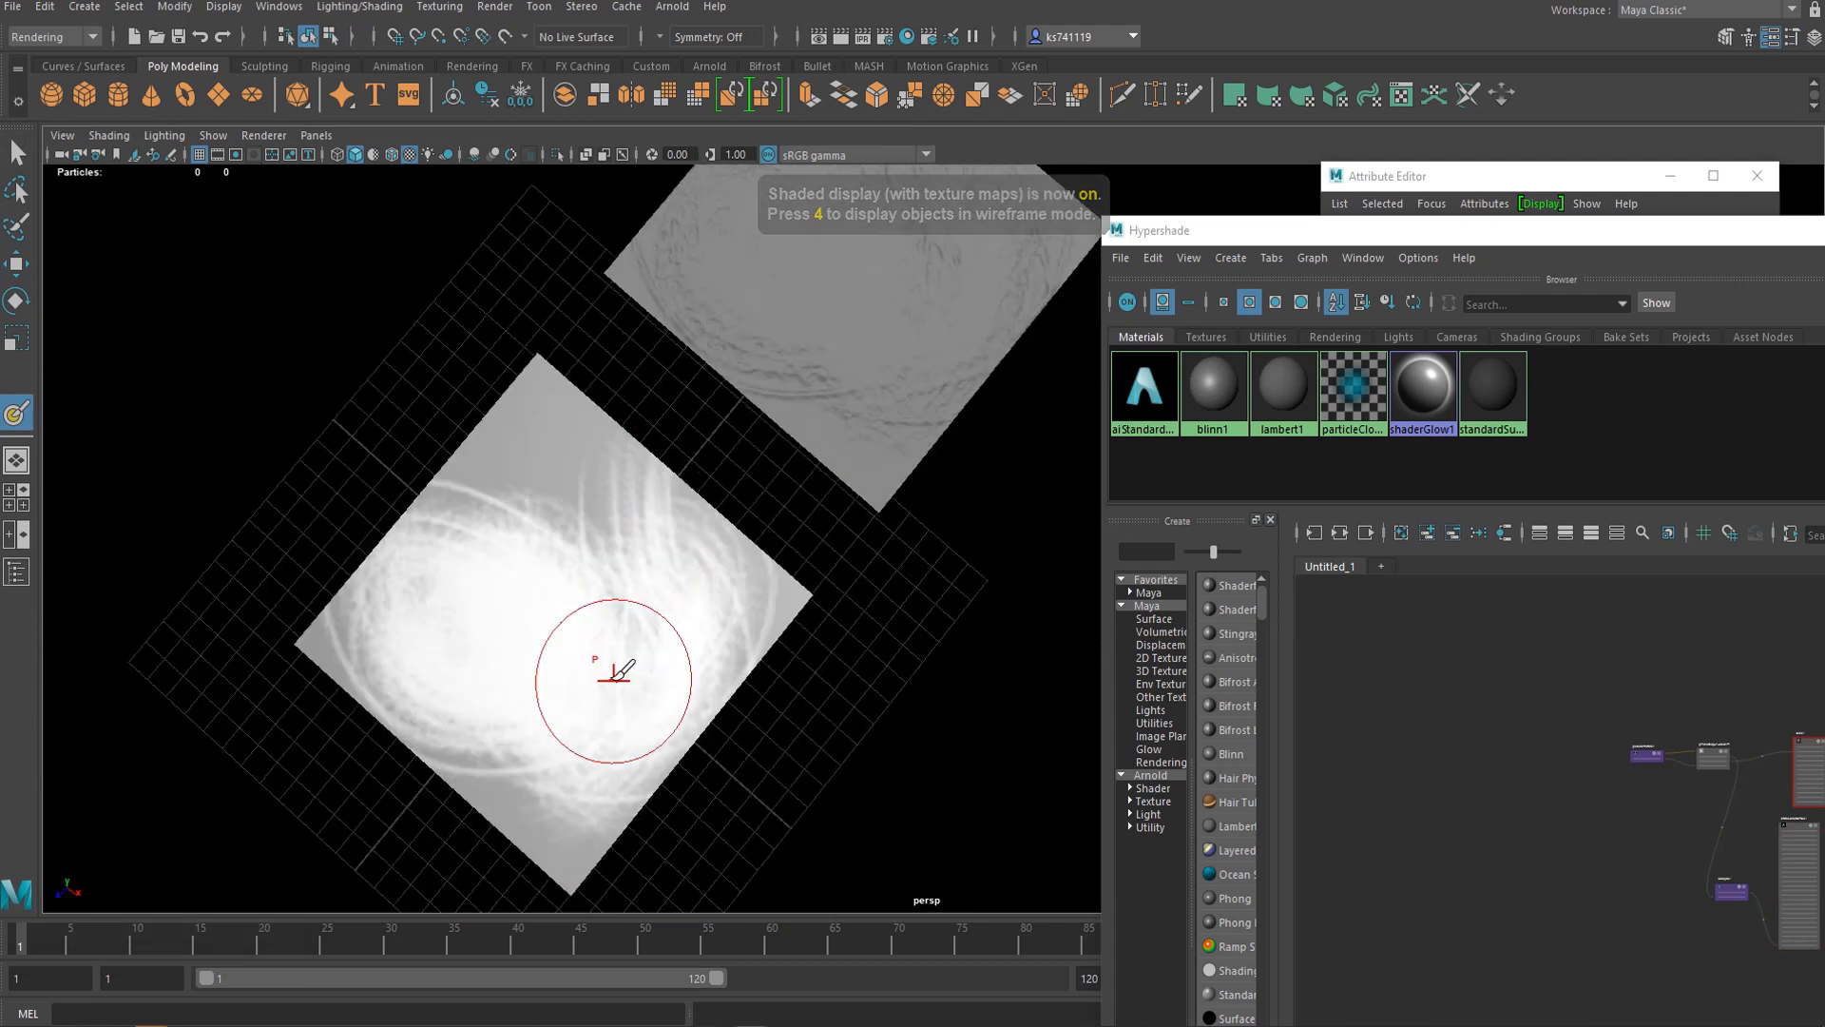
Step: Paint more light streaks toward the far corner of the original plane, comparing the bump on the duplicated plane
alt+middle_drag(815, 319, 769, 566)
scroll(778, 549, up, 5)
mouse_move(684, 597)
alt+mouse_down()
mouse_move(701, 652)
mouse_move(640, 693)
mouse_move(705, 606)
alt+mouse_up()
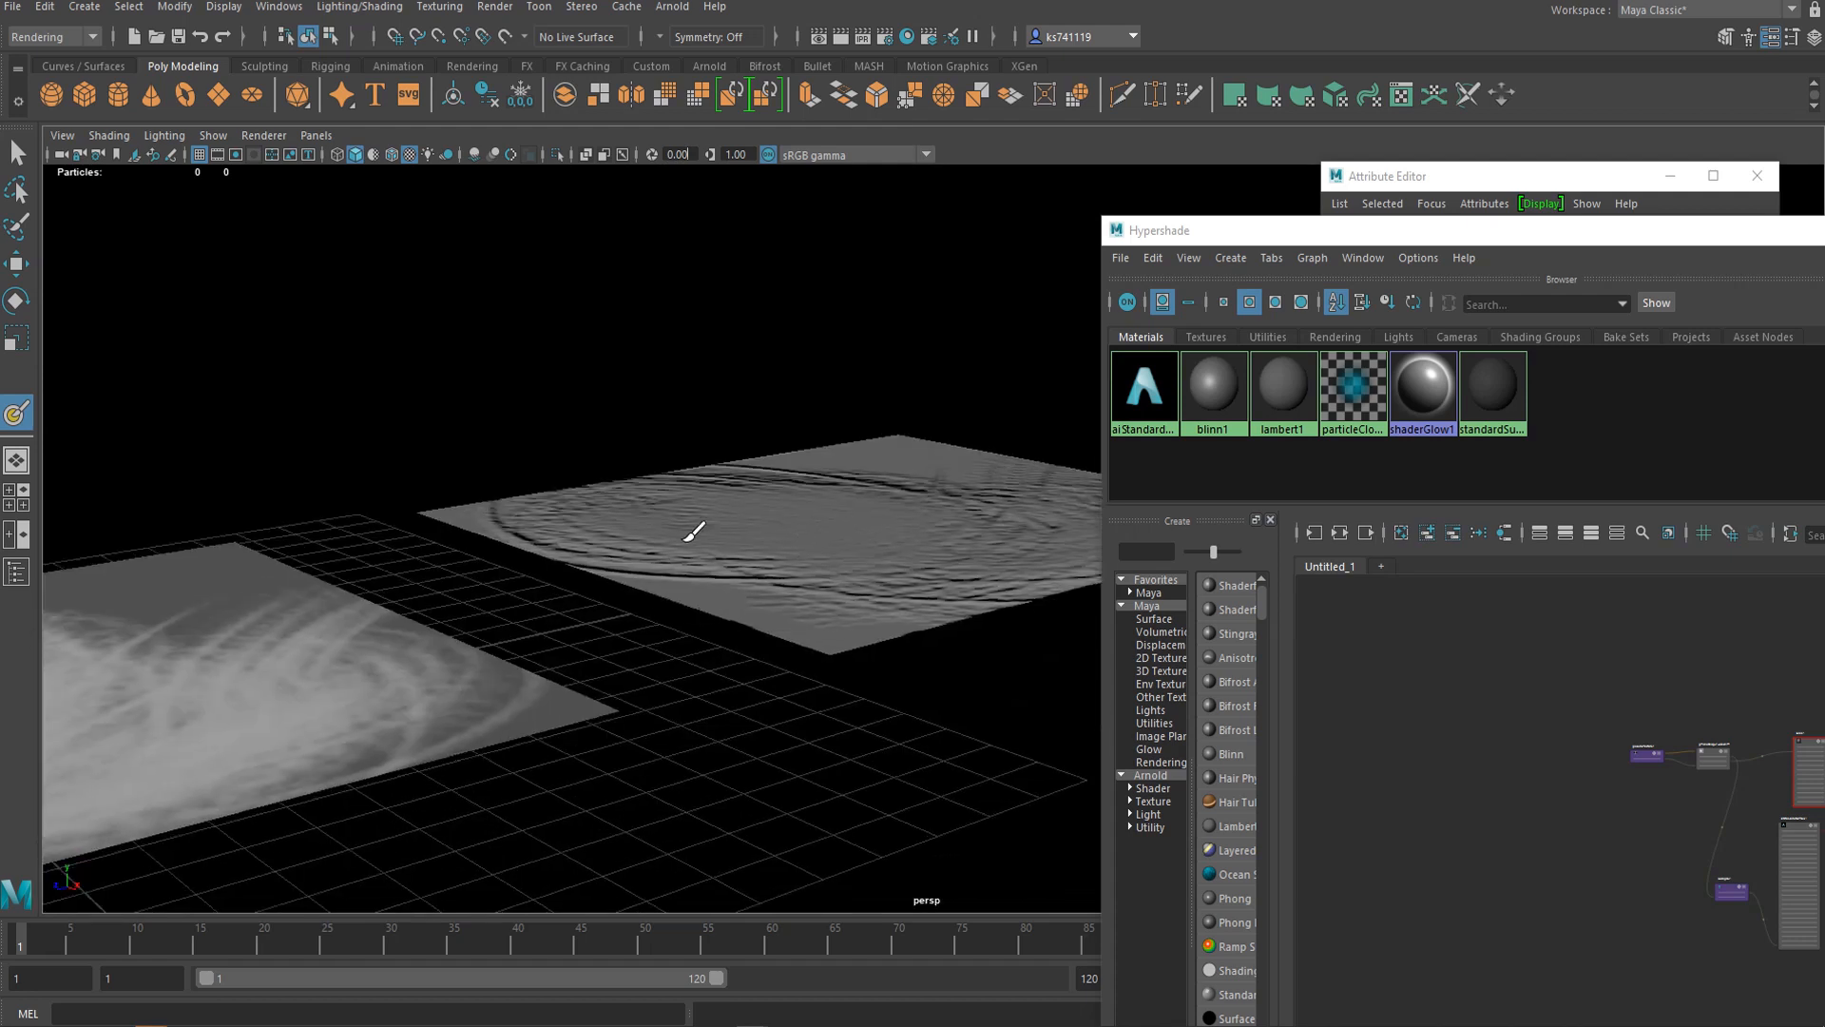
alt+drag(685, 541, 647, 639)
alt+middle_drag(672, 647, 758, 526)
mouse_move(757, 526)
mouse_down()
mouse_move(783, 538)
mouse_move(719, 475)
mouse_move(726, 515)
mouse_move(813, 505)
mouse_up()
scroll(717, 561, down, 5)
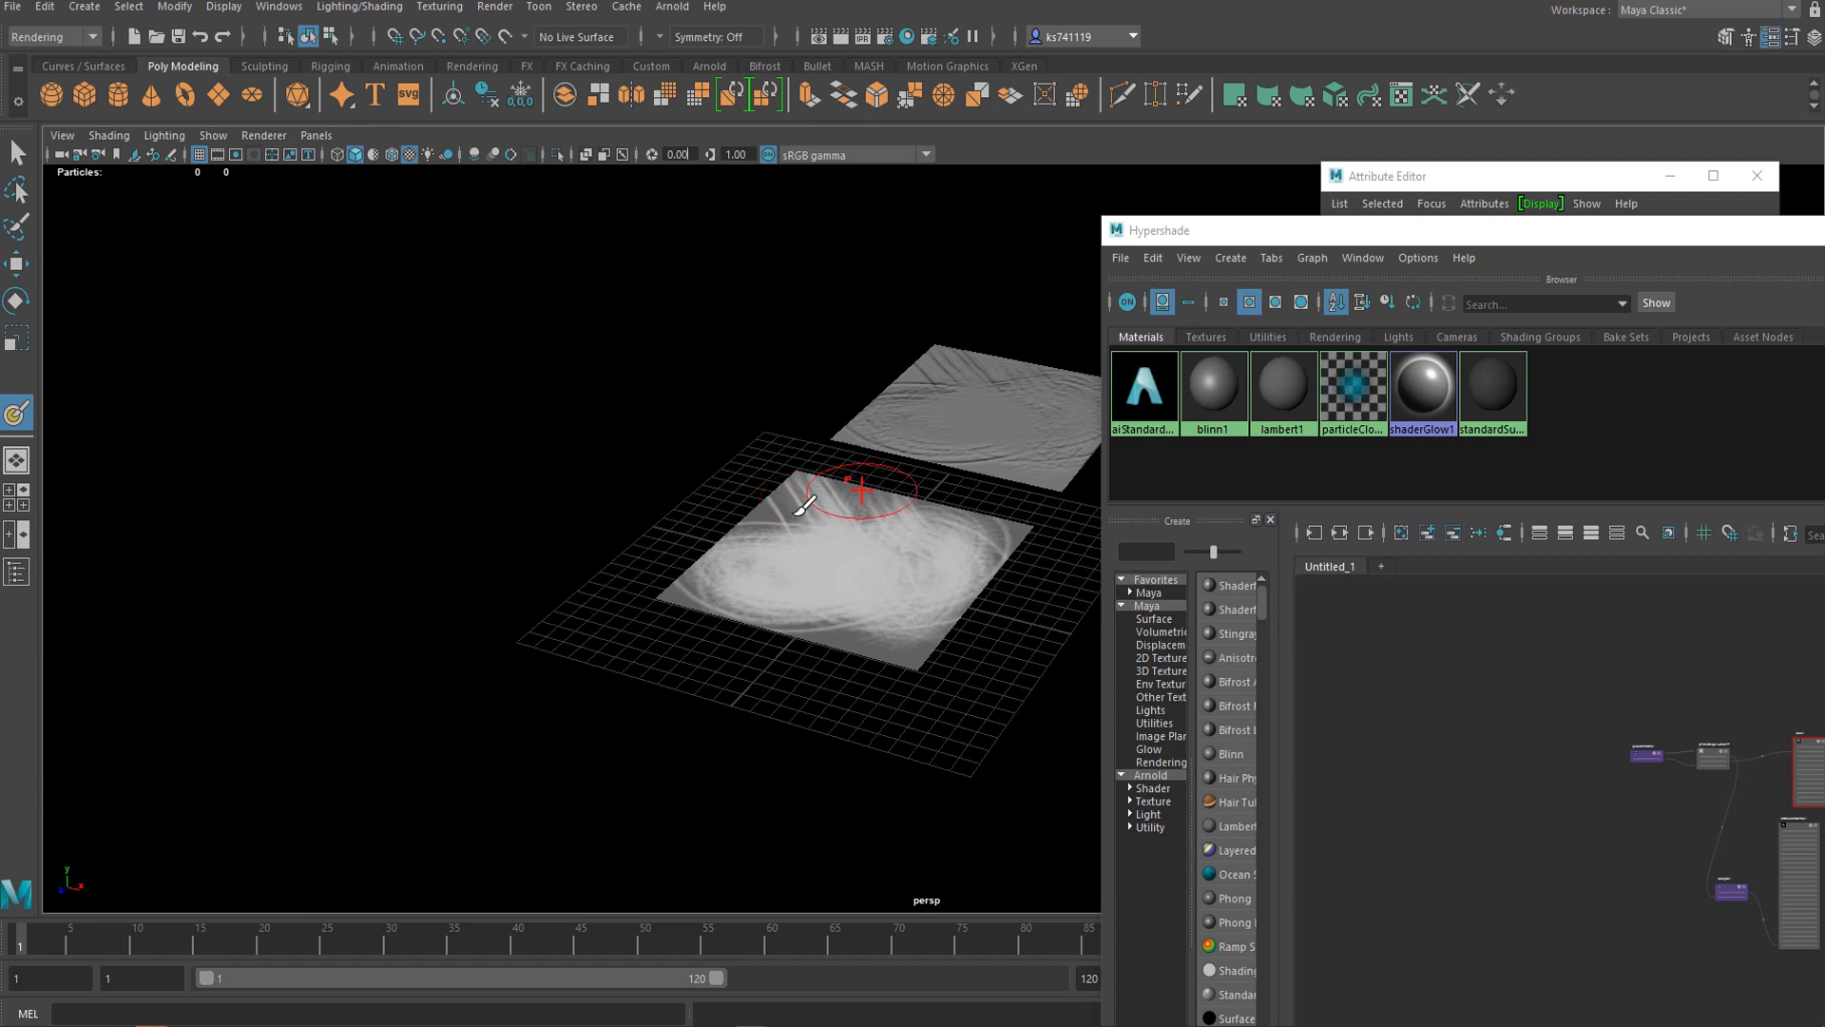
scroll(903, 523, up, 1)
scroll(837, 521, up, 2)
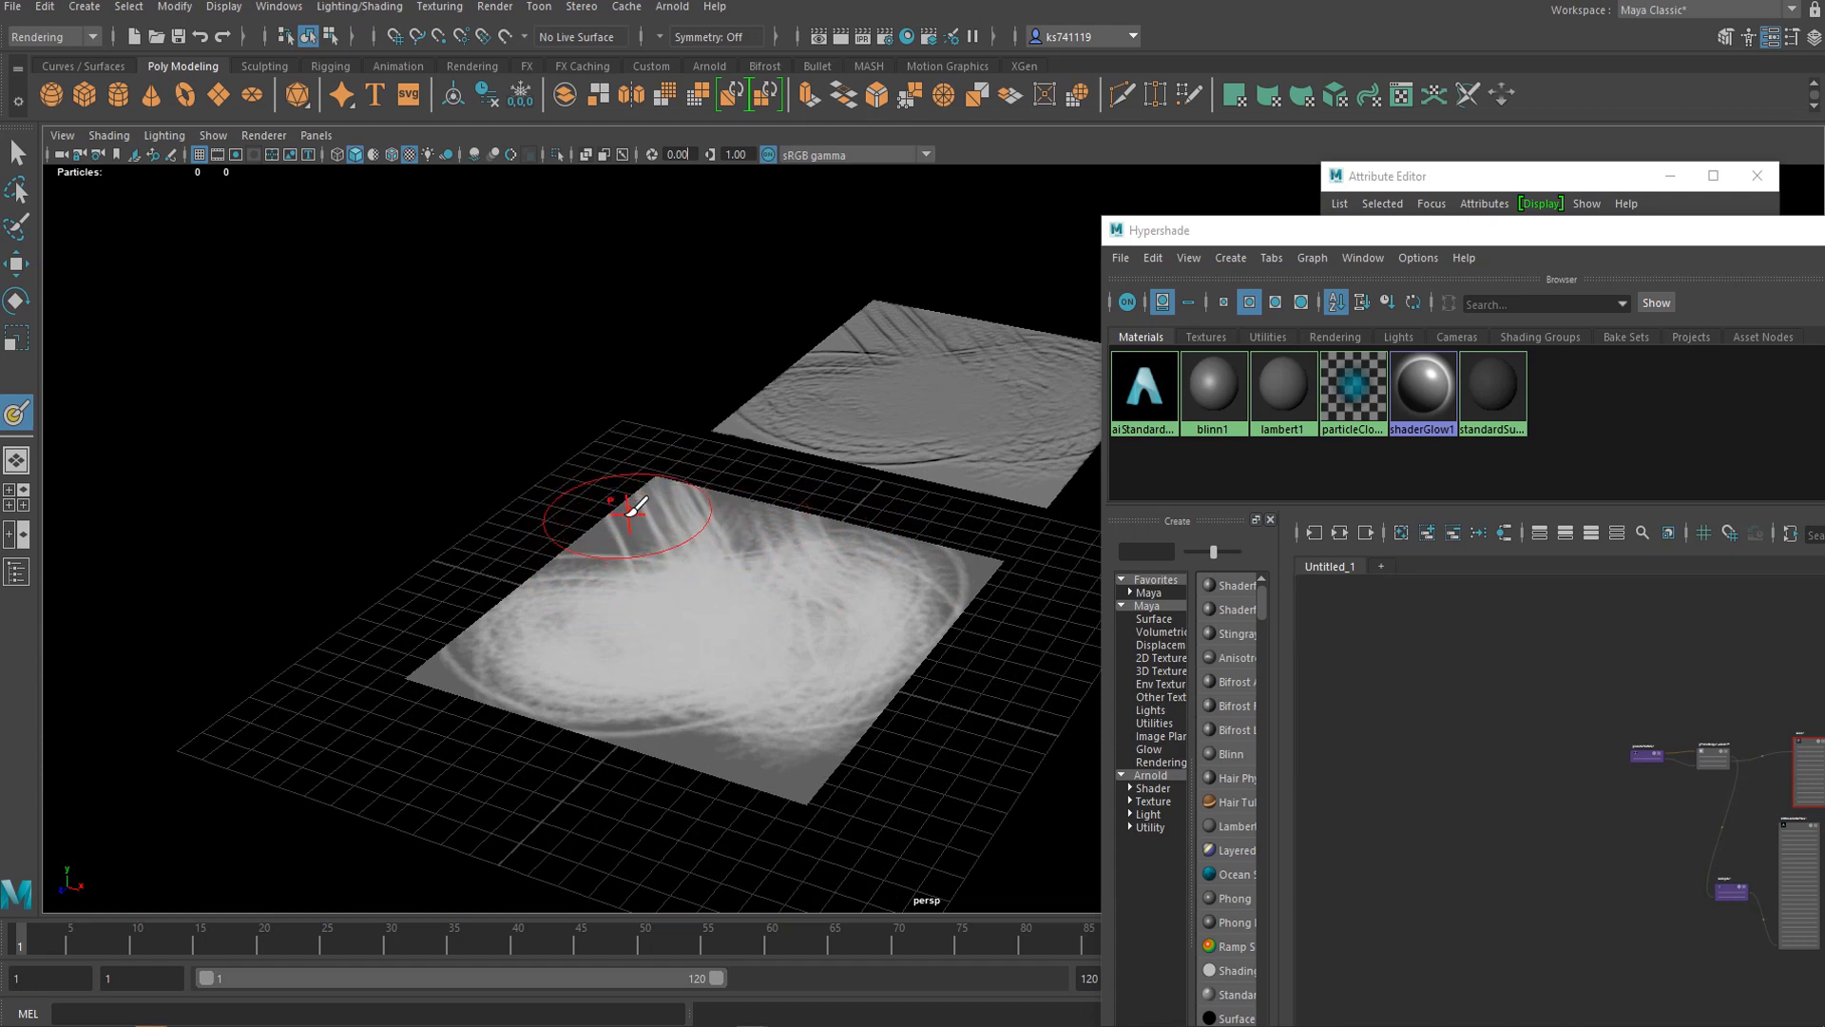
mouse_move(676, 566)
mouse_down()
mouse_move(623, 544)
mouse_move(886, 599)
mouse_move(761, 751)
mouse_move(653, 774)
mouse_move(884, 570)
mouse_move(633, 545)
mouse_up()
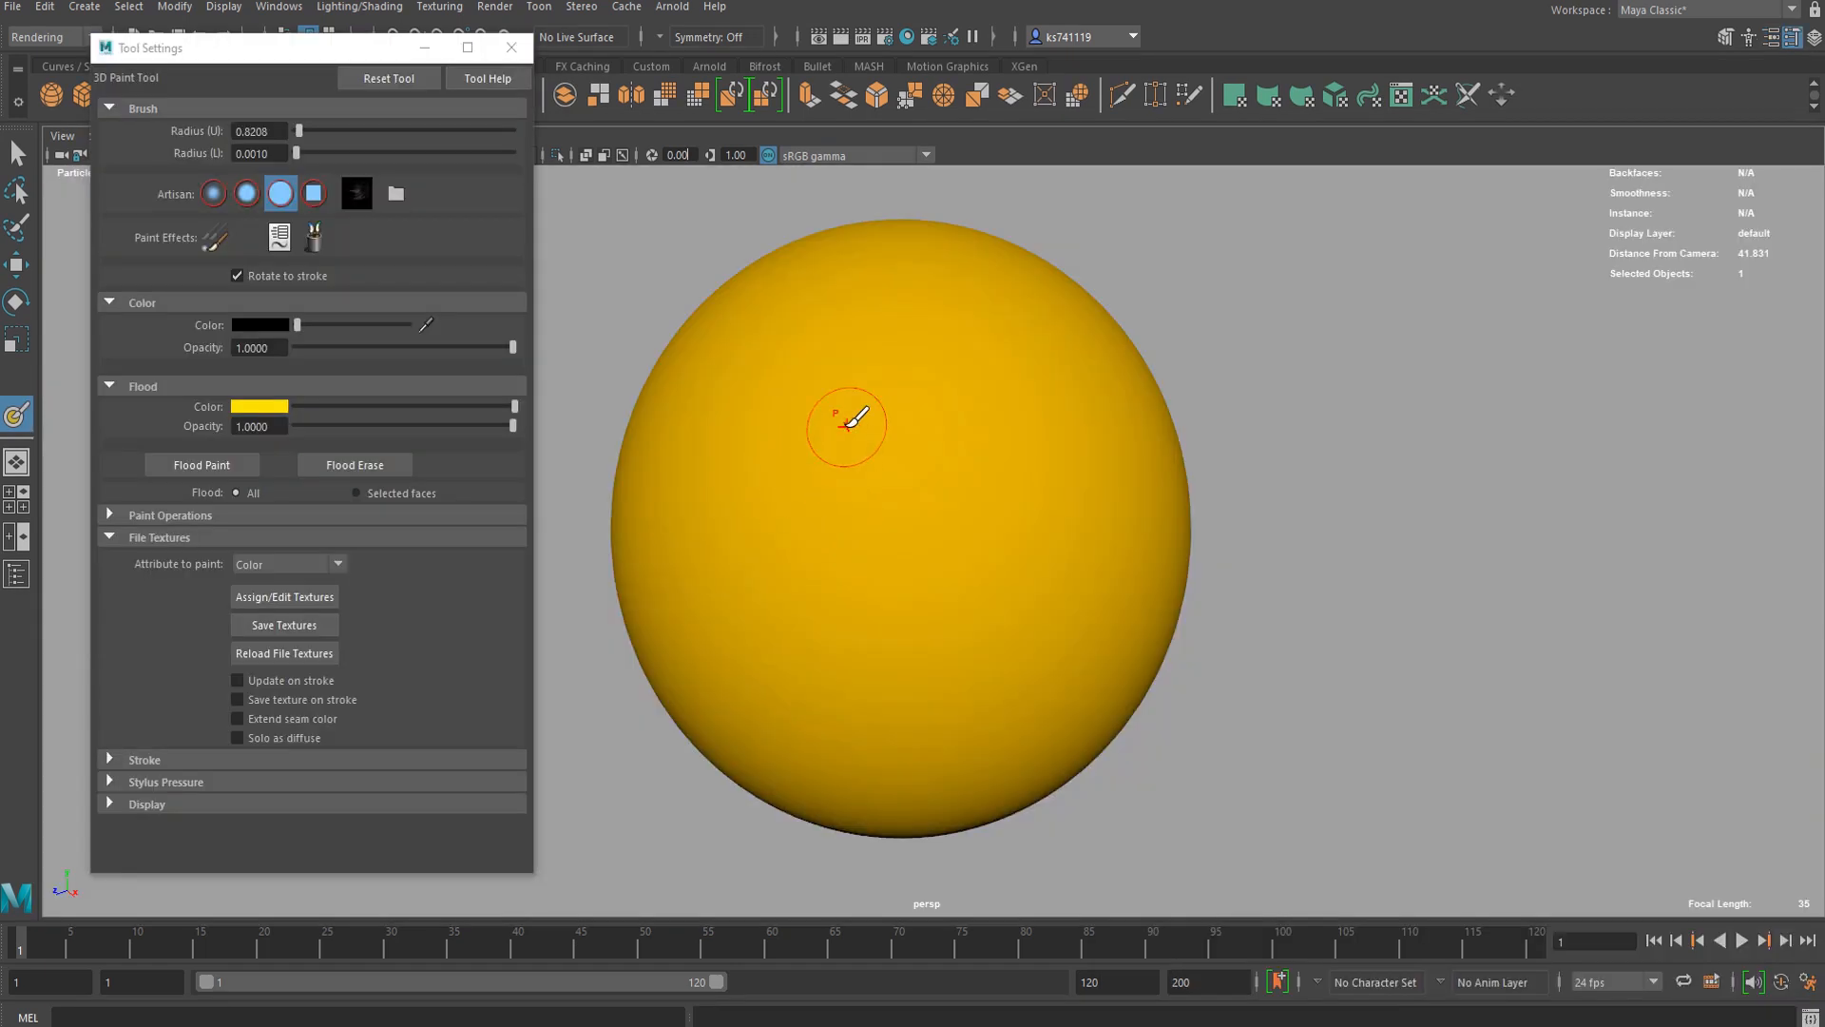
Step: Paint a thick wavy black stroke across the upper part of the yellow sphere
mouse_move(775, 418)
mouse_down()
mouse_move(855, 468)
mouse_move(946, 470)
mouse_move(987, 413)
mouse_up()
scroll(951, 423, up, 5)
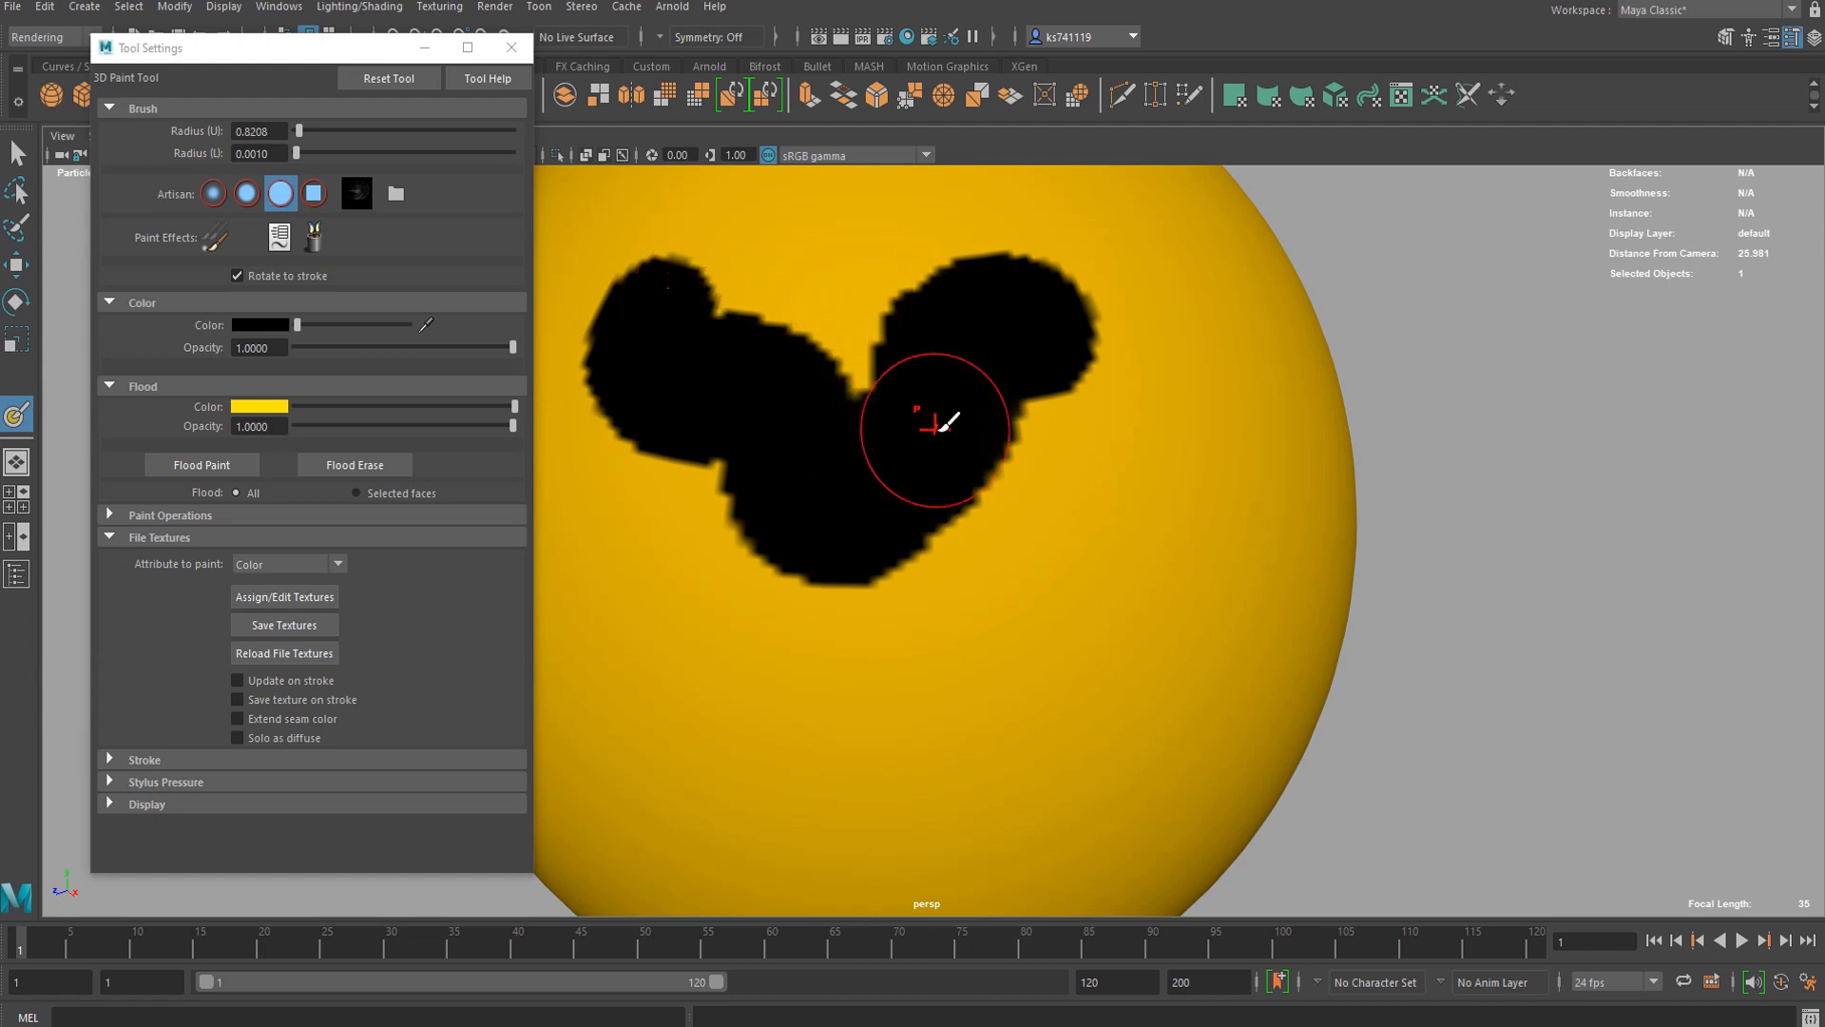
Step: Examine the edge quality of the black stroke on the sphere up close and from several angles
alt+middle_drag(938, 408, 1008, 461)
scroll(904, 427, up, 3)
alt+drag(900, 418, 1091, 452)
scroll(900, 440, up, 2)
scroll(1105, 448, down, 3)
mouse_move(1201, 440)
alt+mouse_down()
mouse_move(990, 420)
mouse_move(864, 449)
alt+mouse_up()
scroll(897, 383, down, 2)
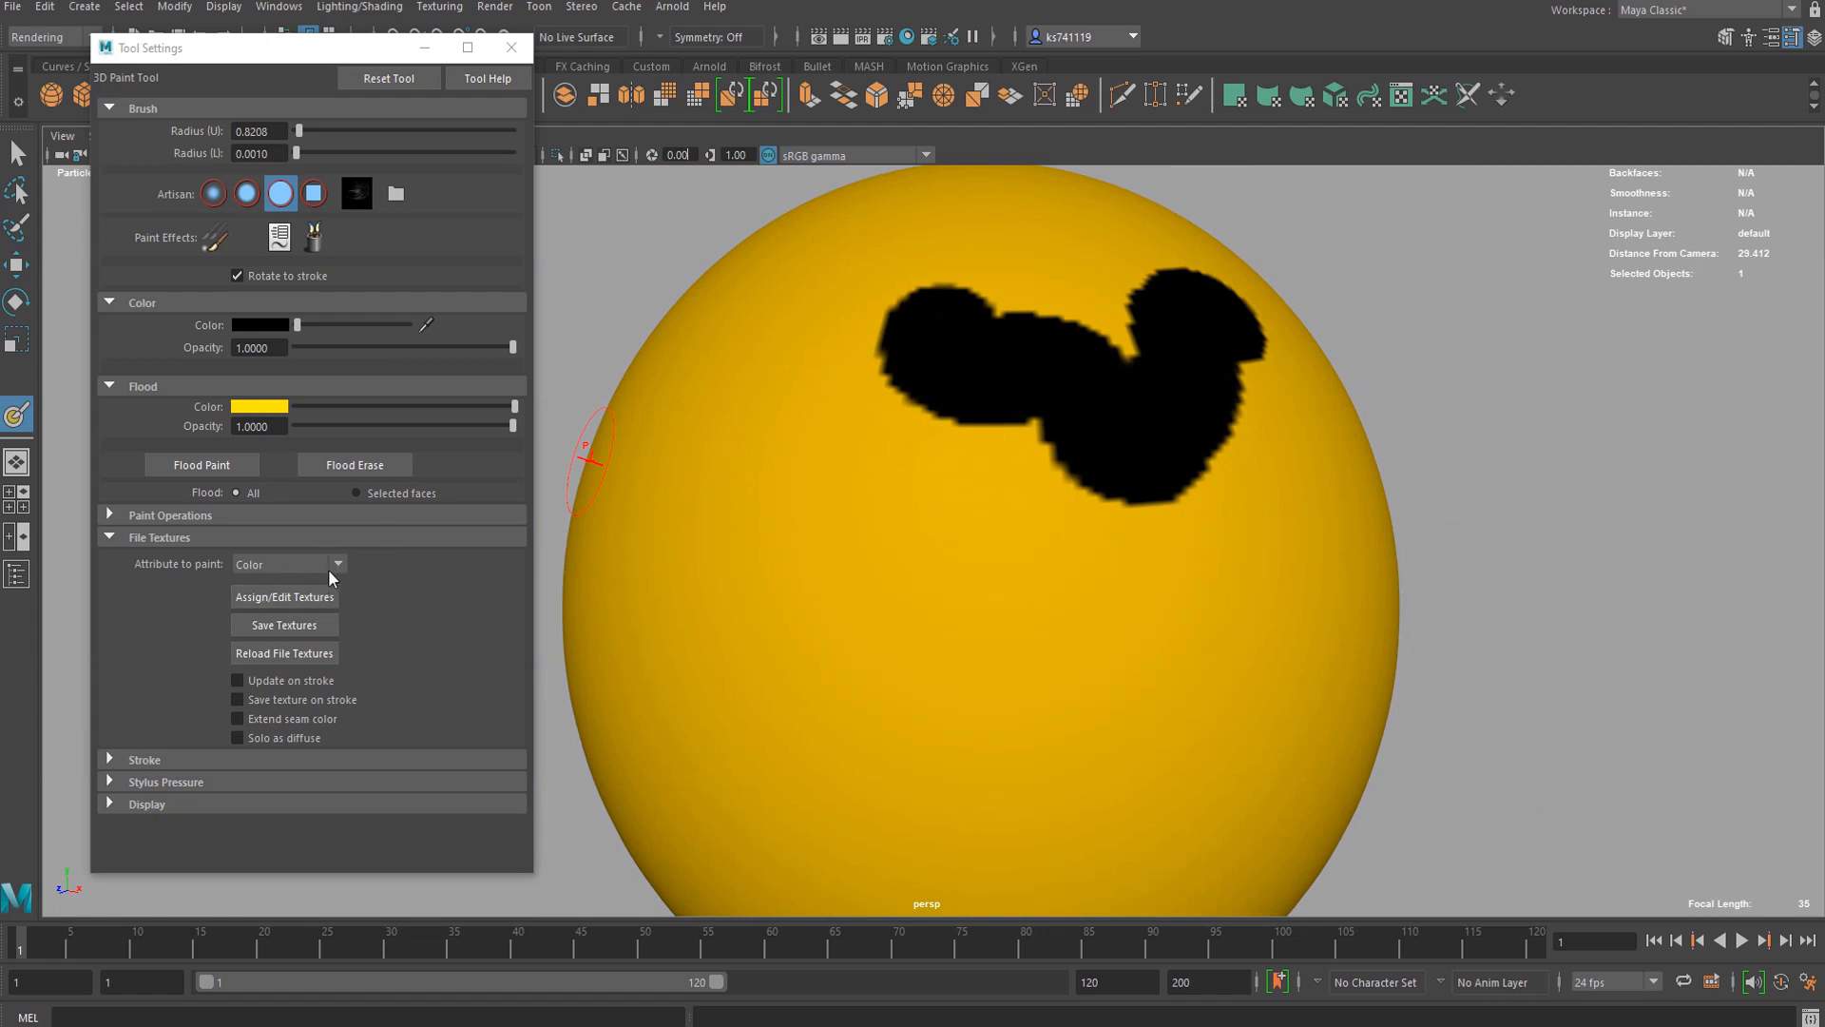
scroll(747, 414, down, 3)
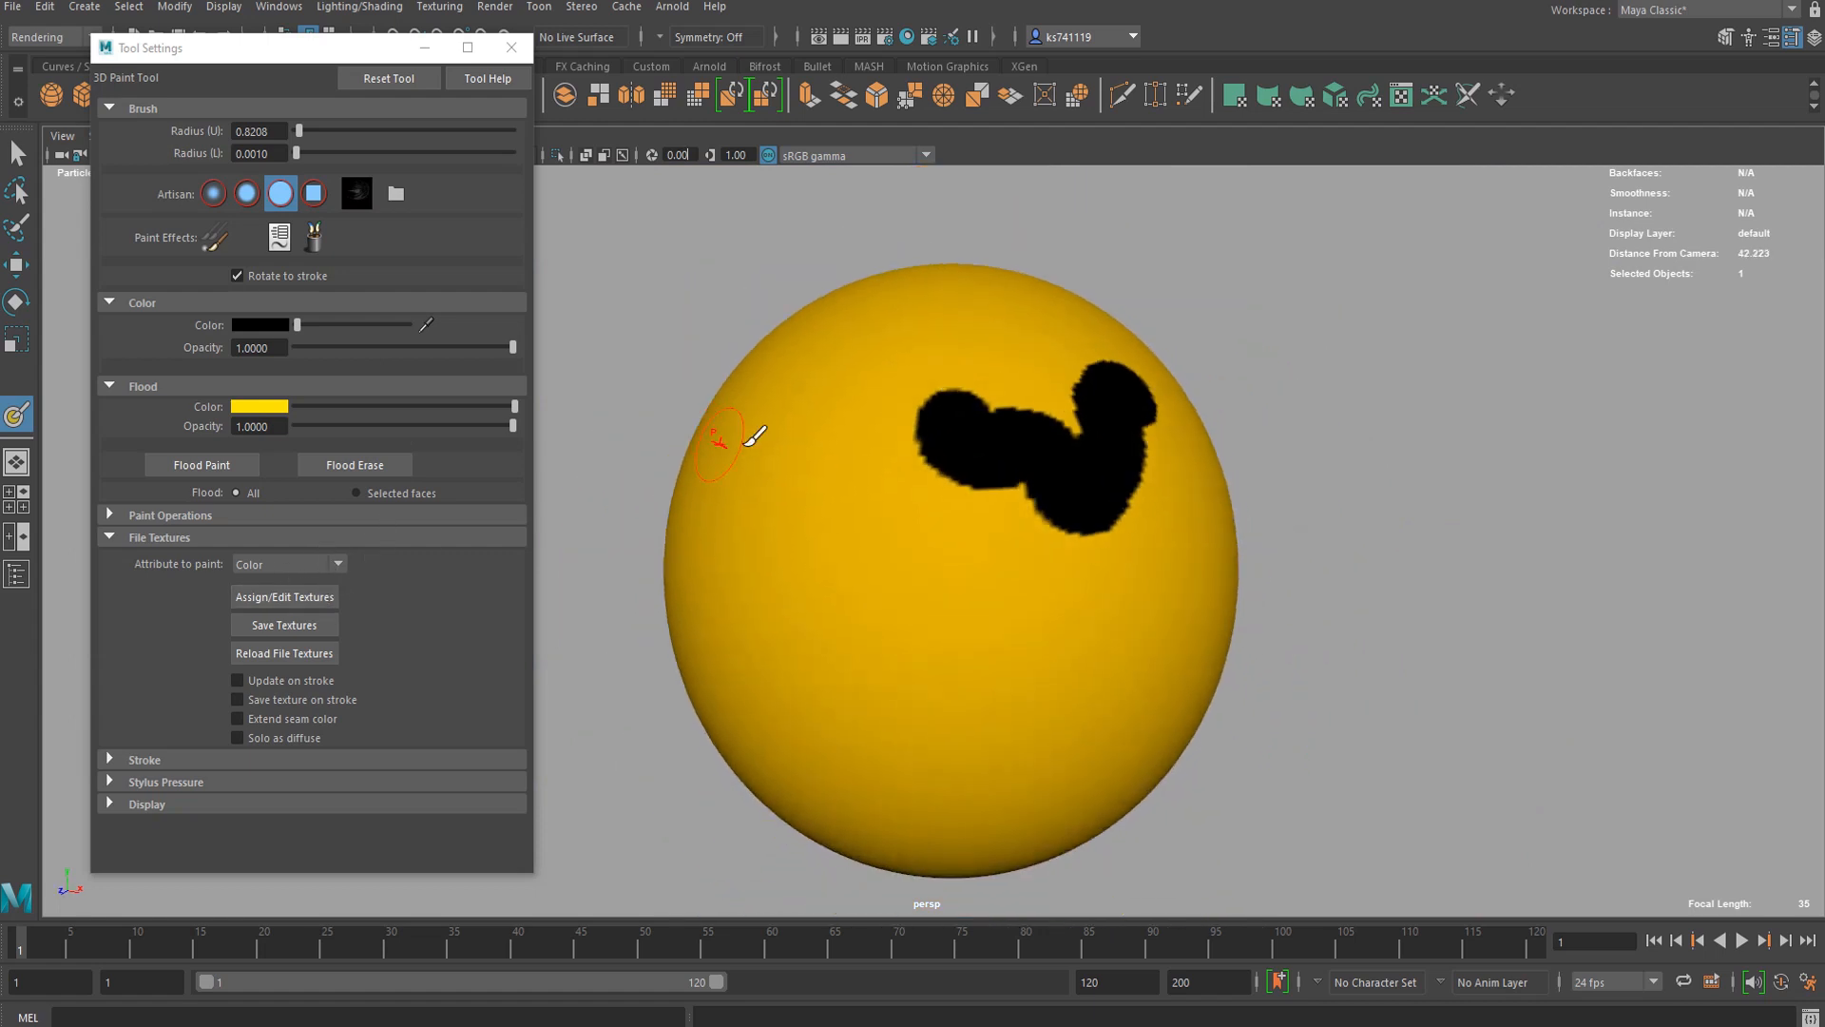
scroll(950, 475, up, 4)
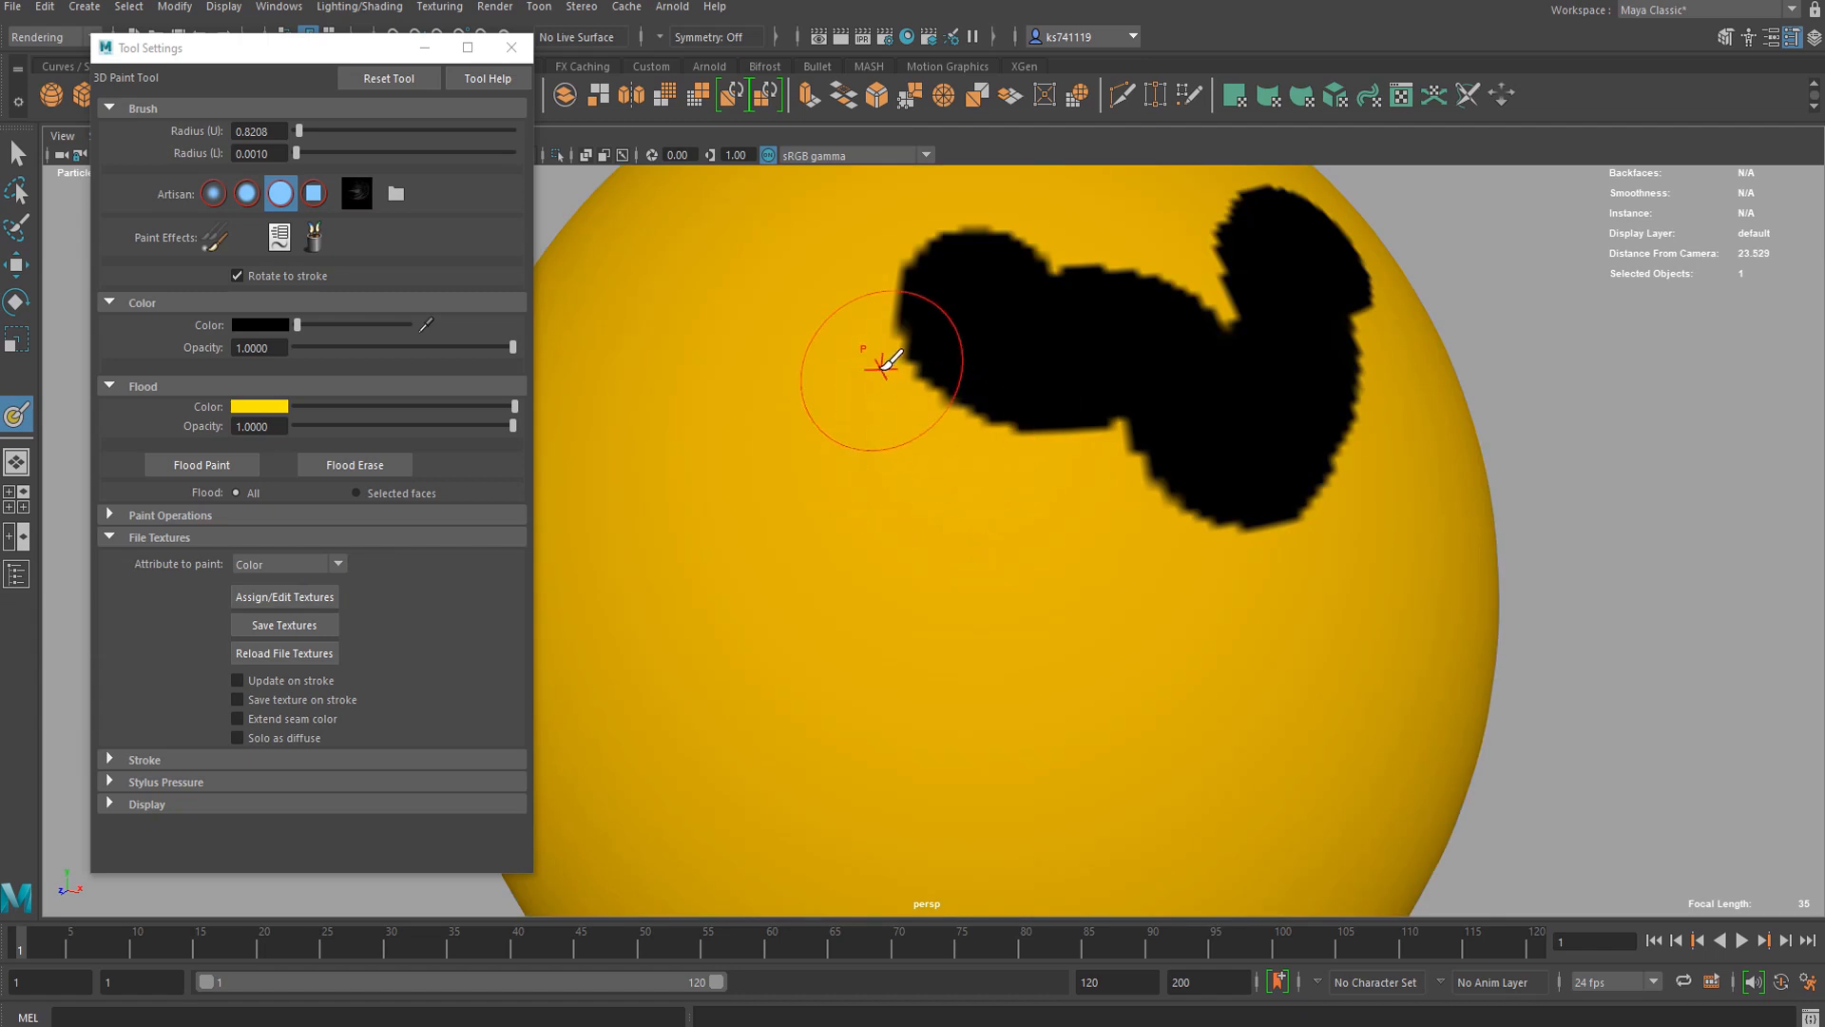
scroll(1283, 464, down, 2)
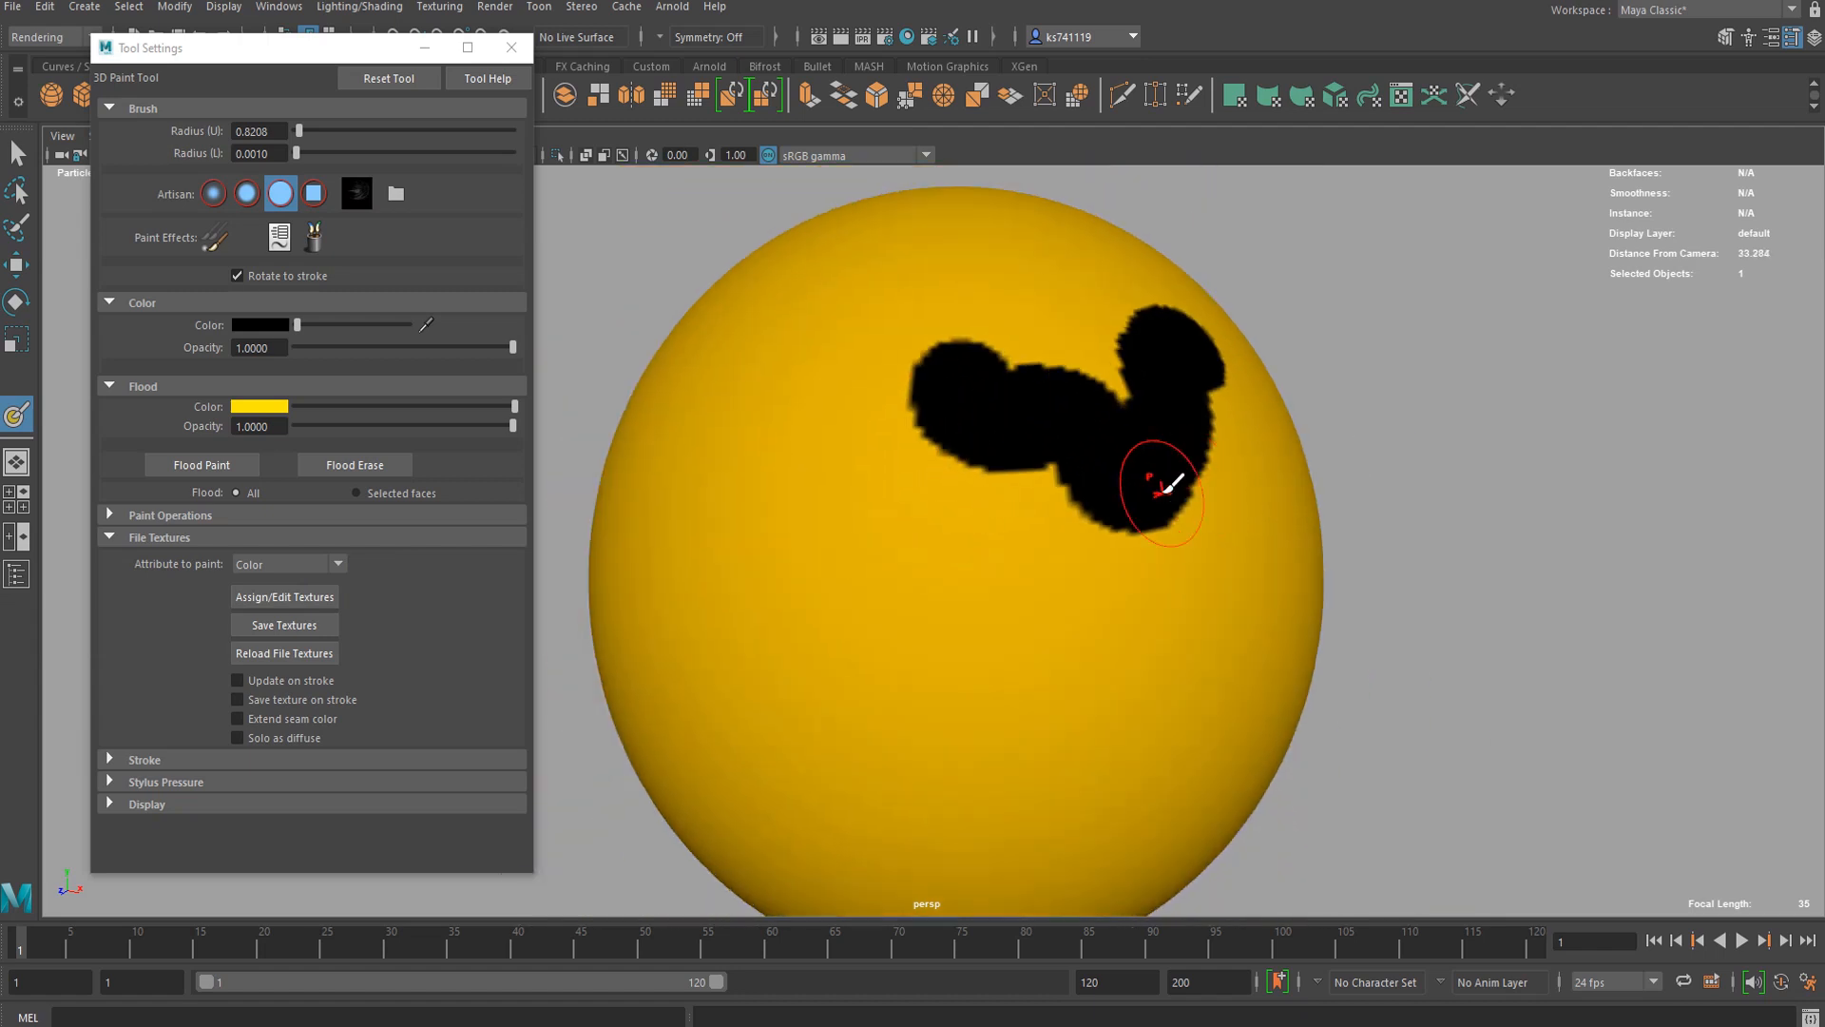
alt+drag(978, 406, 919, 470)
scroll(1010, 551, up, 2)
alt+drag(1010, 554, 1002, 505)
scroll(984, 494, up, 2)
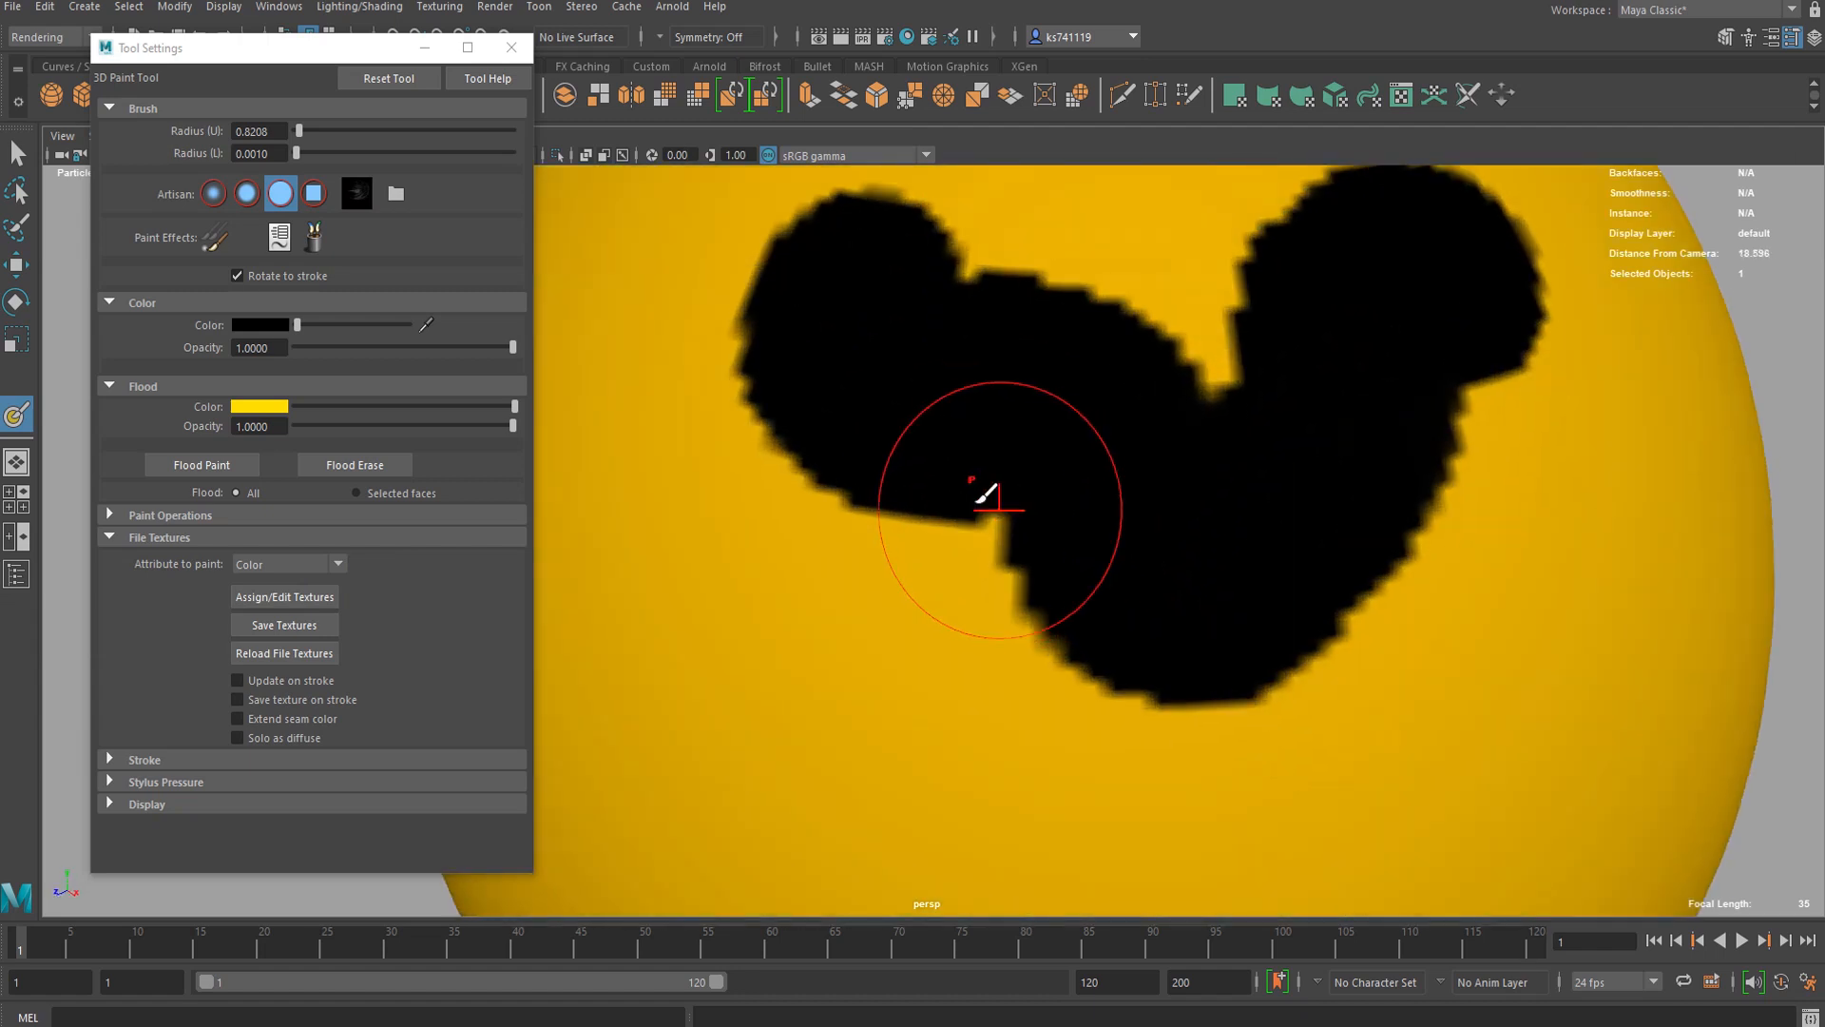
alt+middle_drag(982, 493, 1127, 483)
scroll(1027, 480, down, 3)
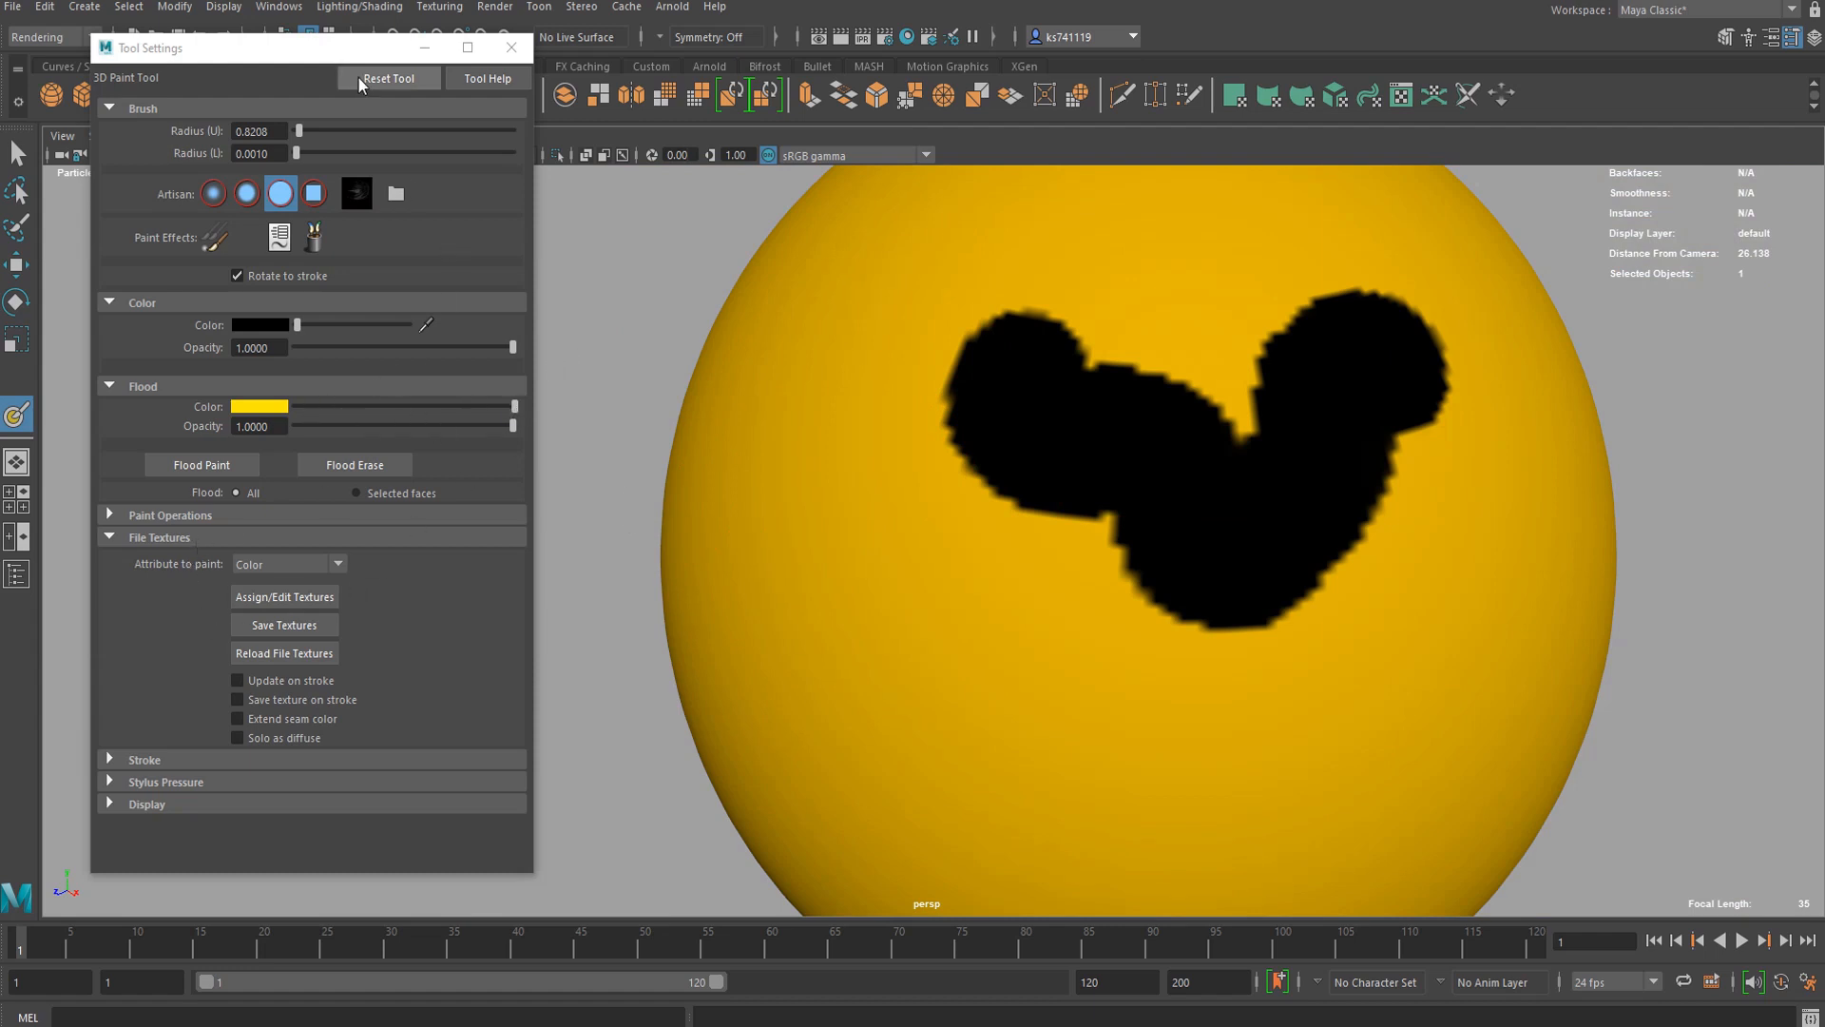
Step: Open the Assign/Edit File Textures settings for the Color attribute and set Size X and Size Y to 4096
drag(181, 51, 209, 79)
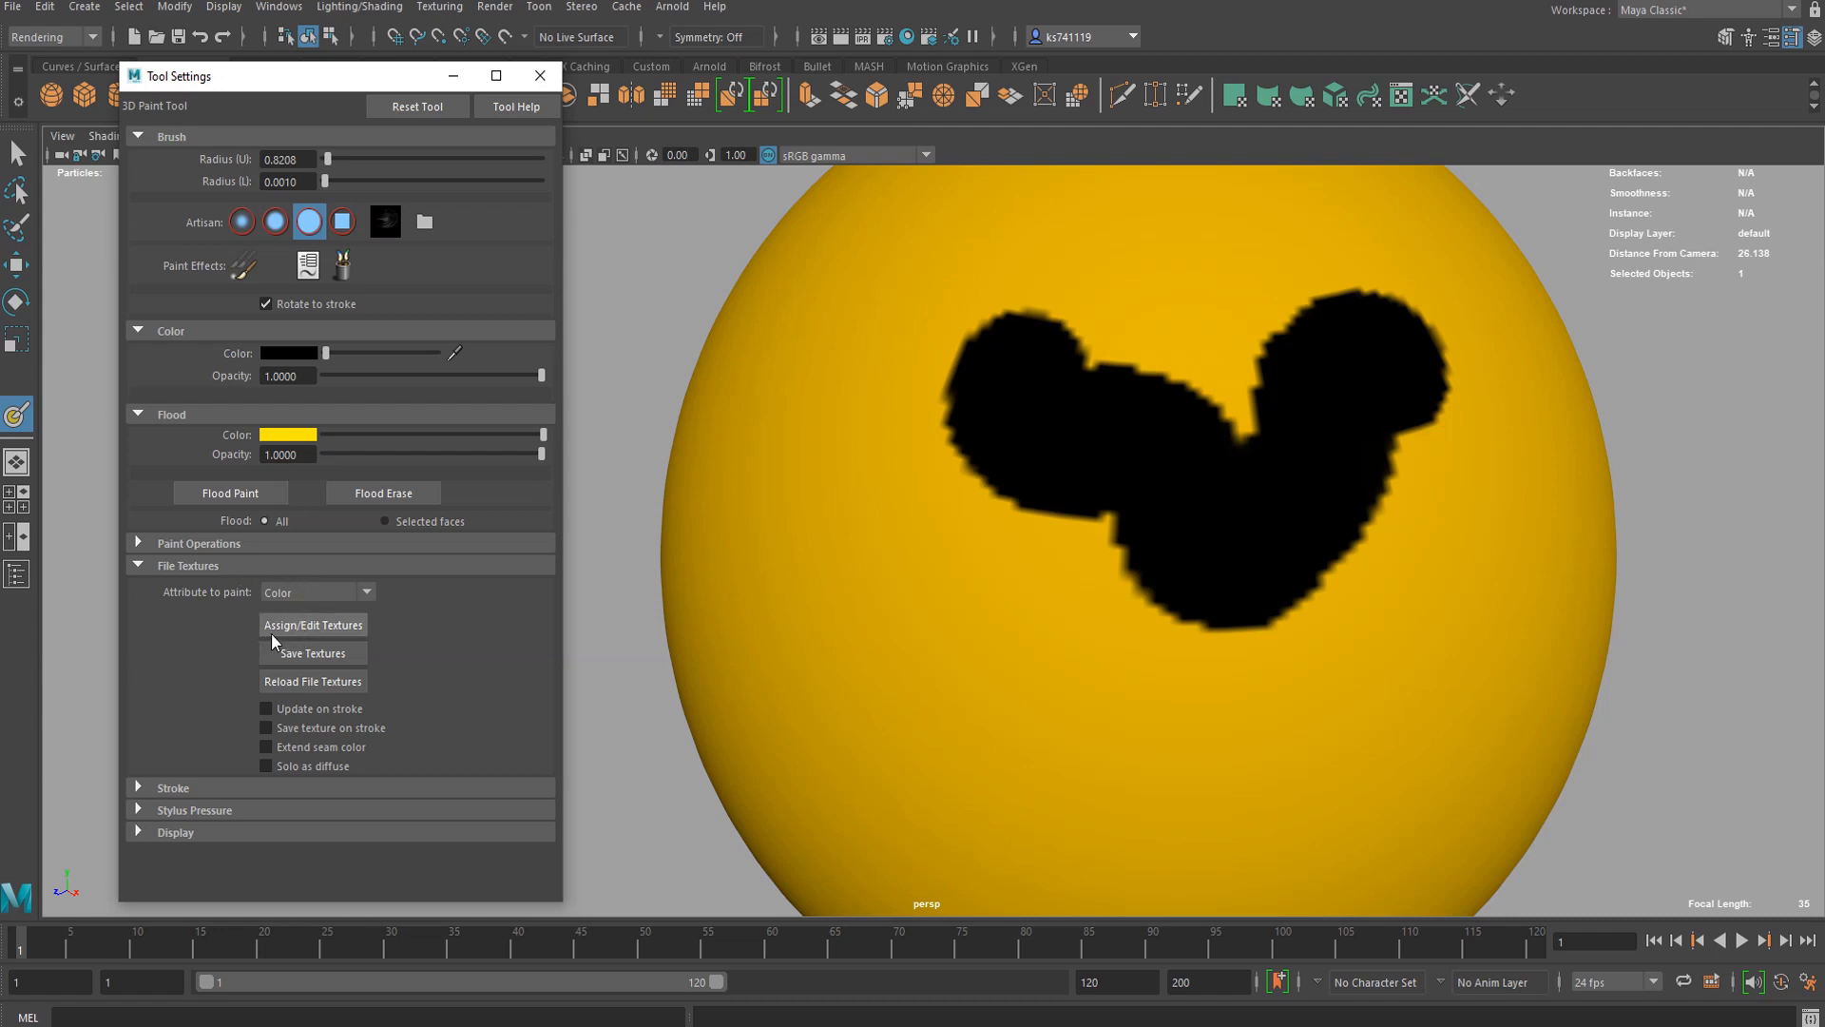
click(355, 626)
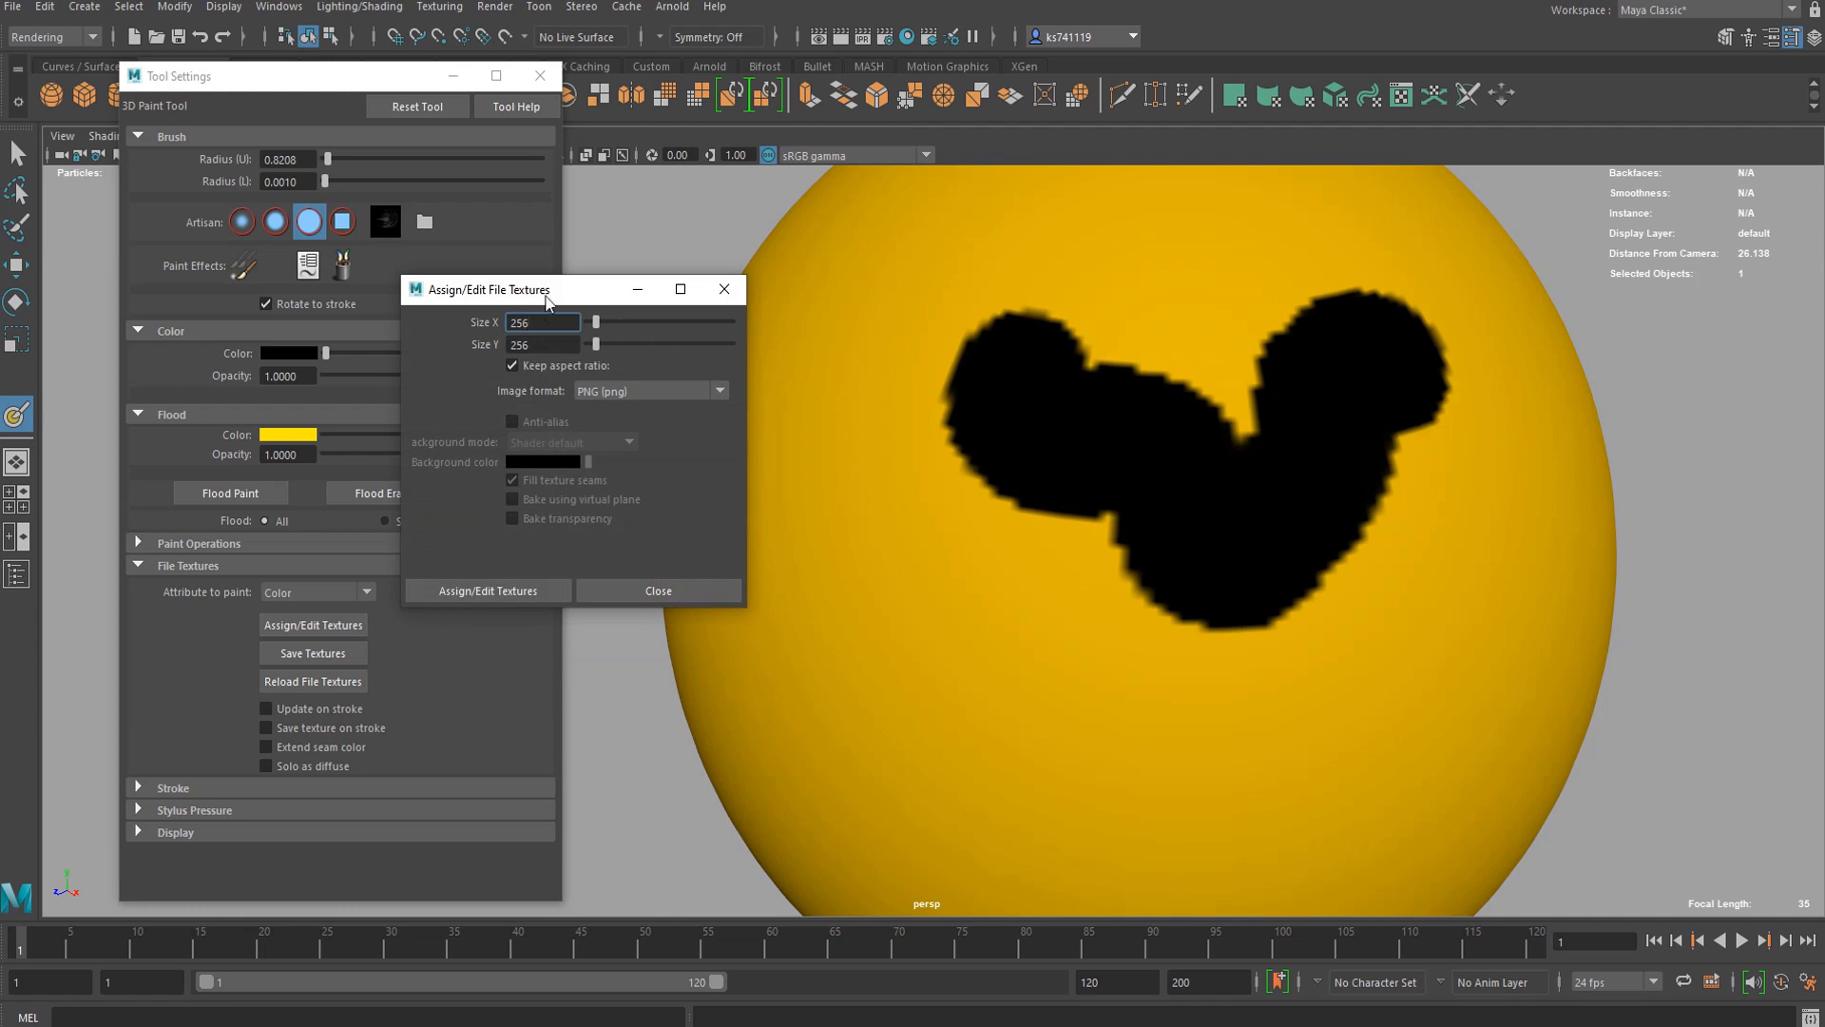
drag(546, 303, 739, 263)
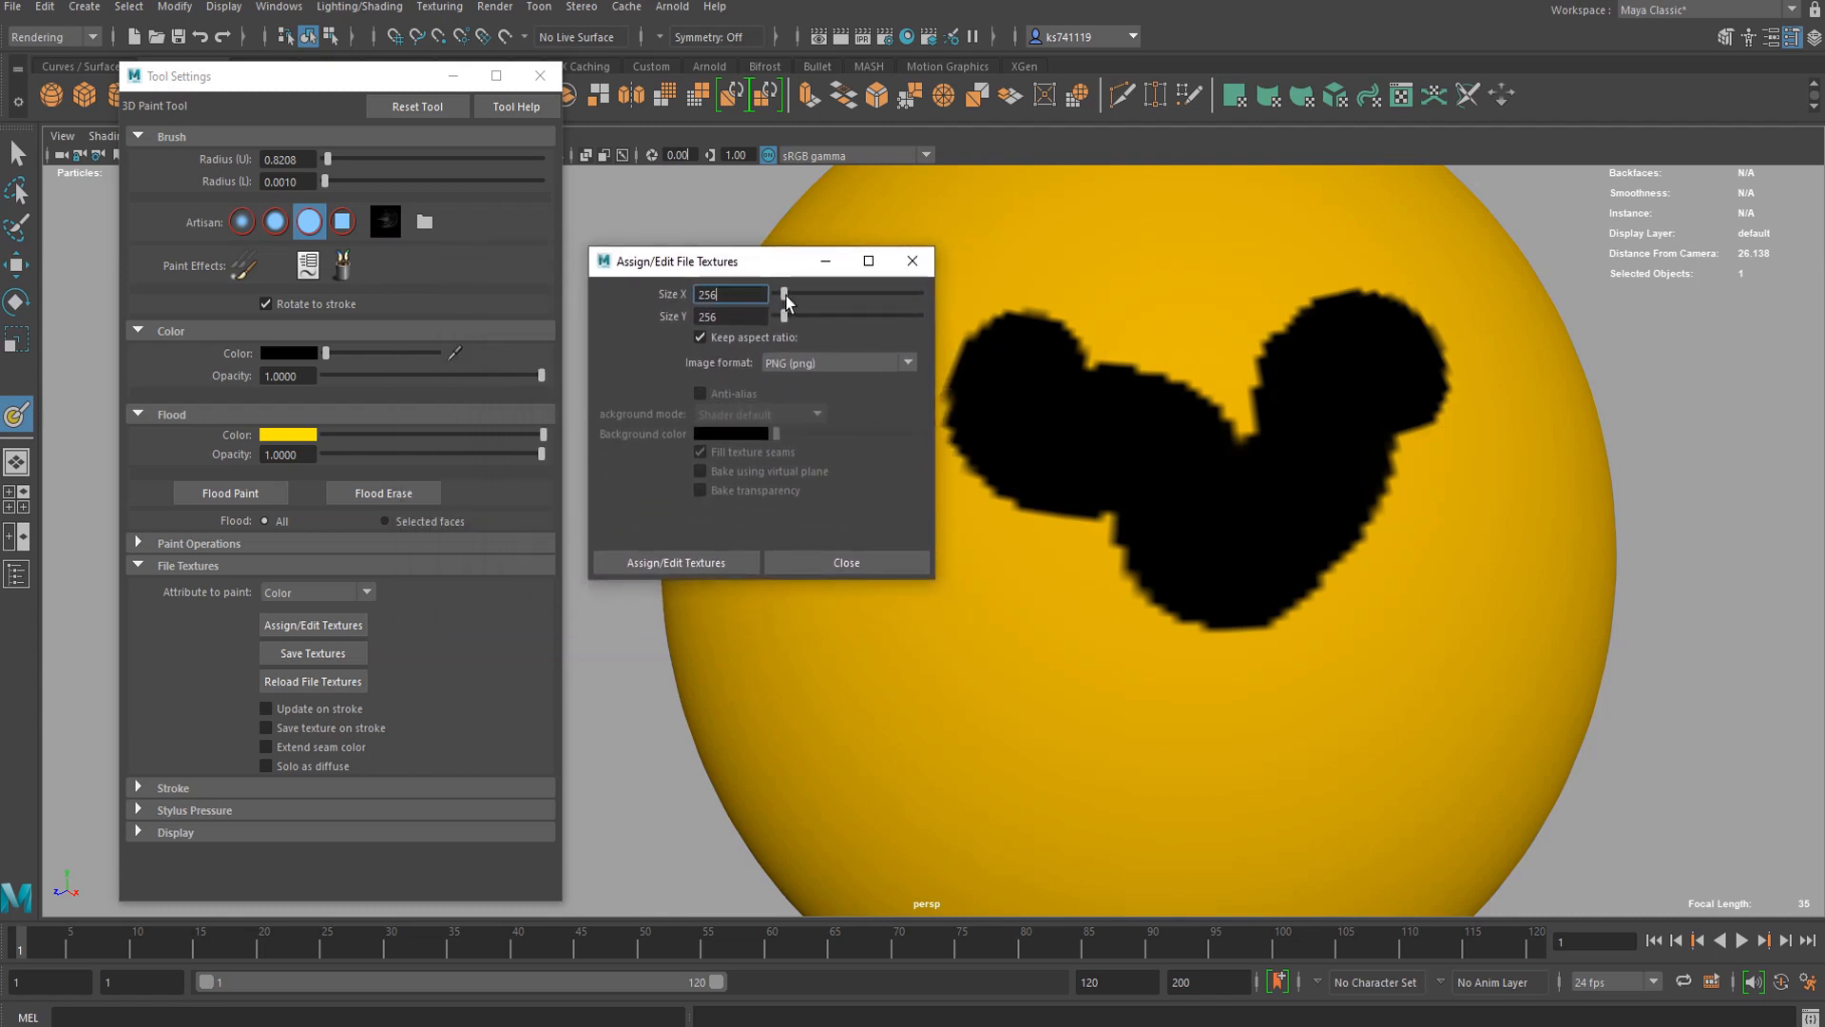
drag(787, 303, 933, 287)
drag(740, 268, 709, 234)
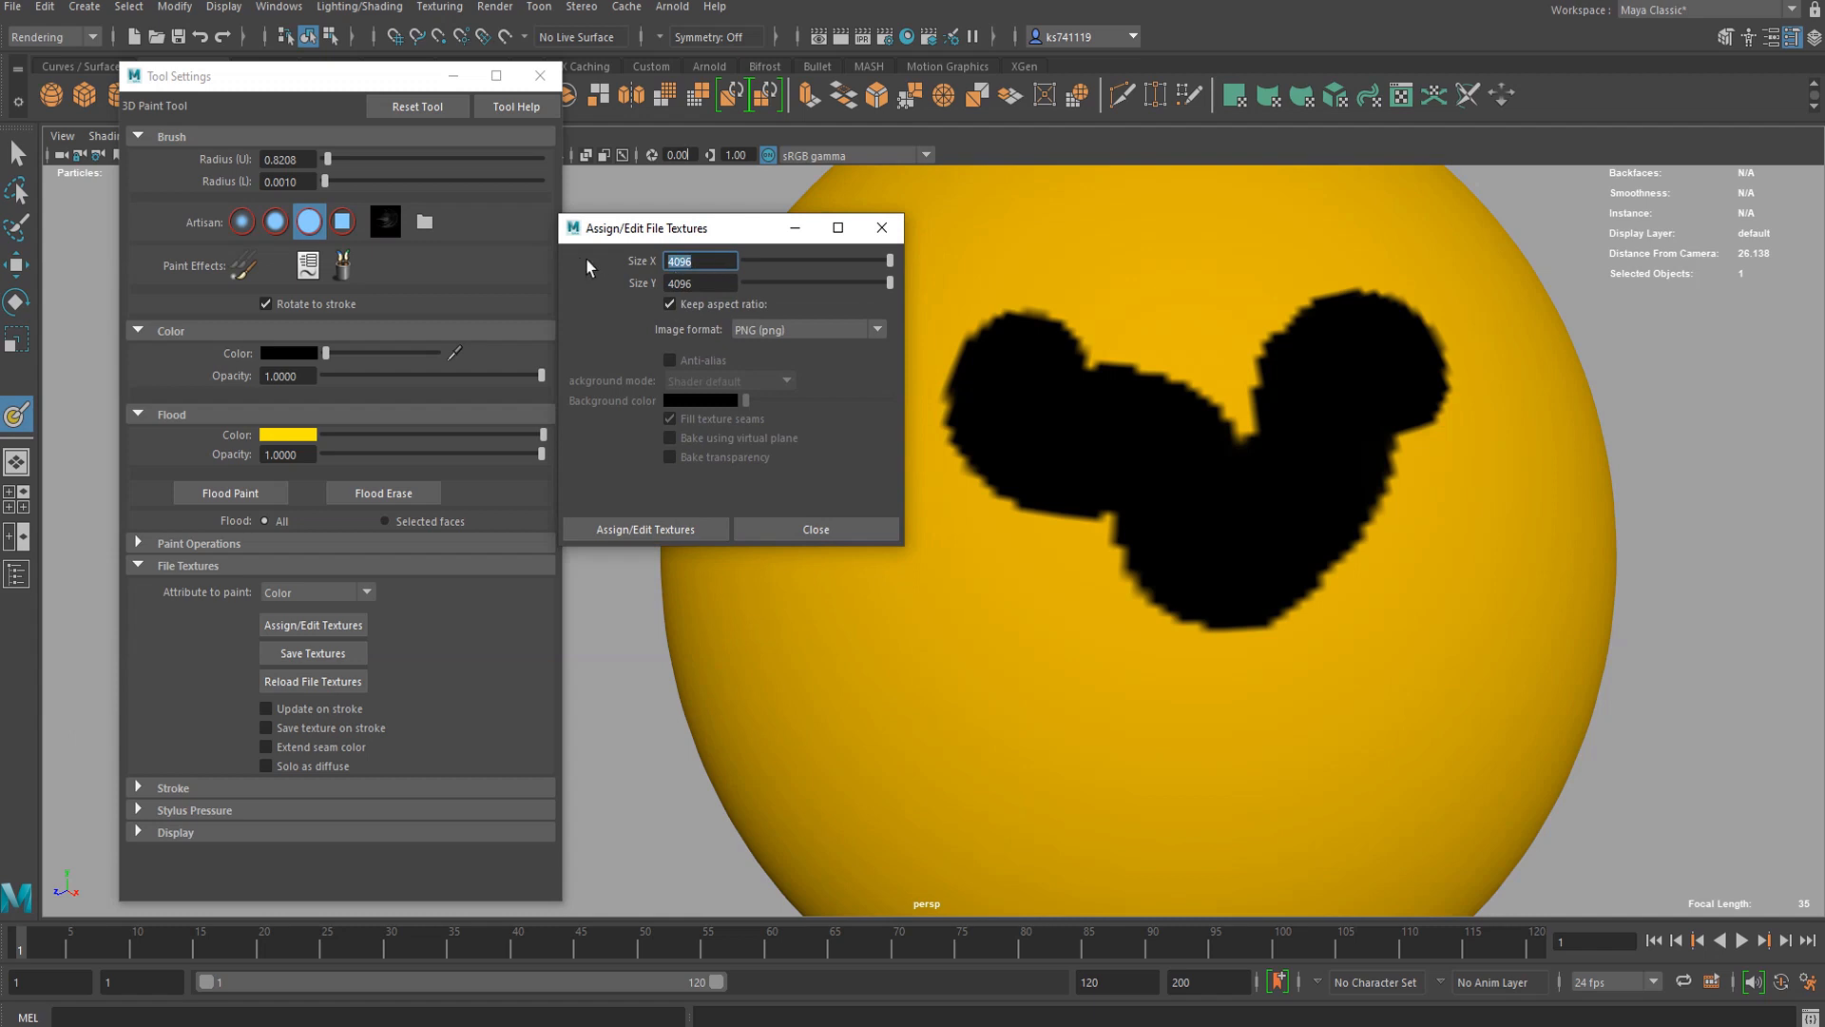
Step: Try to set the file texture's Size X to 8000
text(8000)
key(Return)
double_click(715, 262)
Step: Look through the available image formats, choose PNG (png), and assign the resized texture to the sphere
click(751, 330)
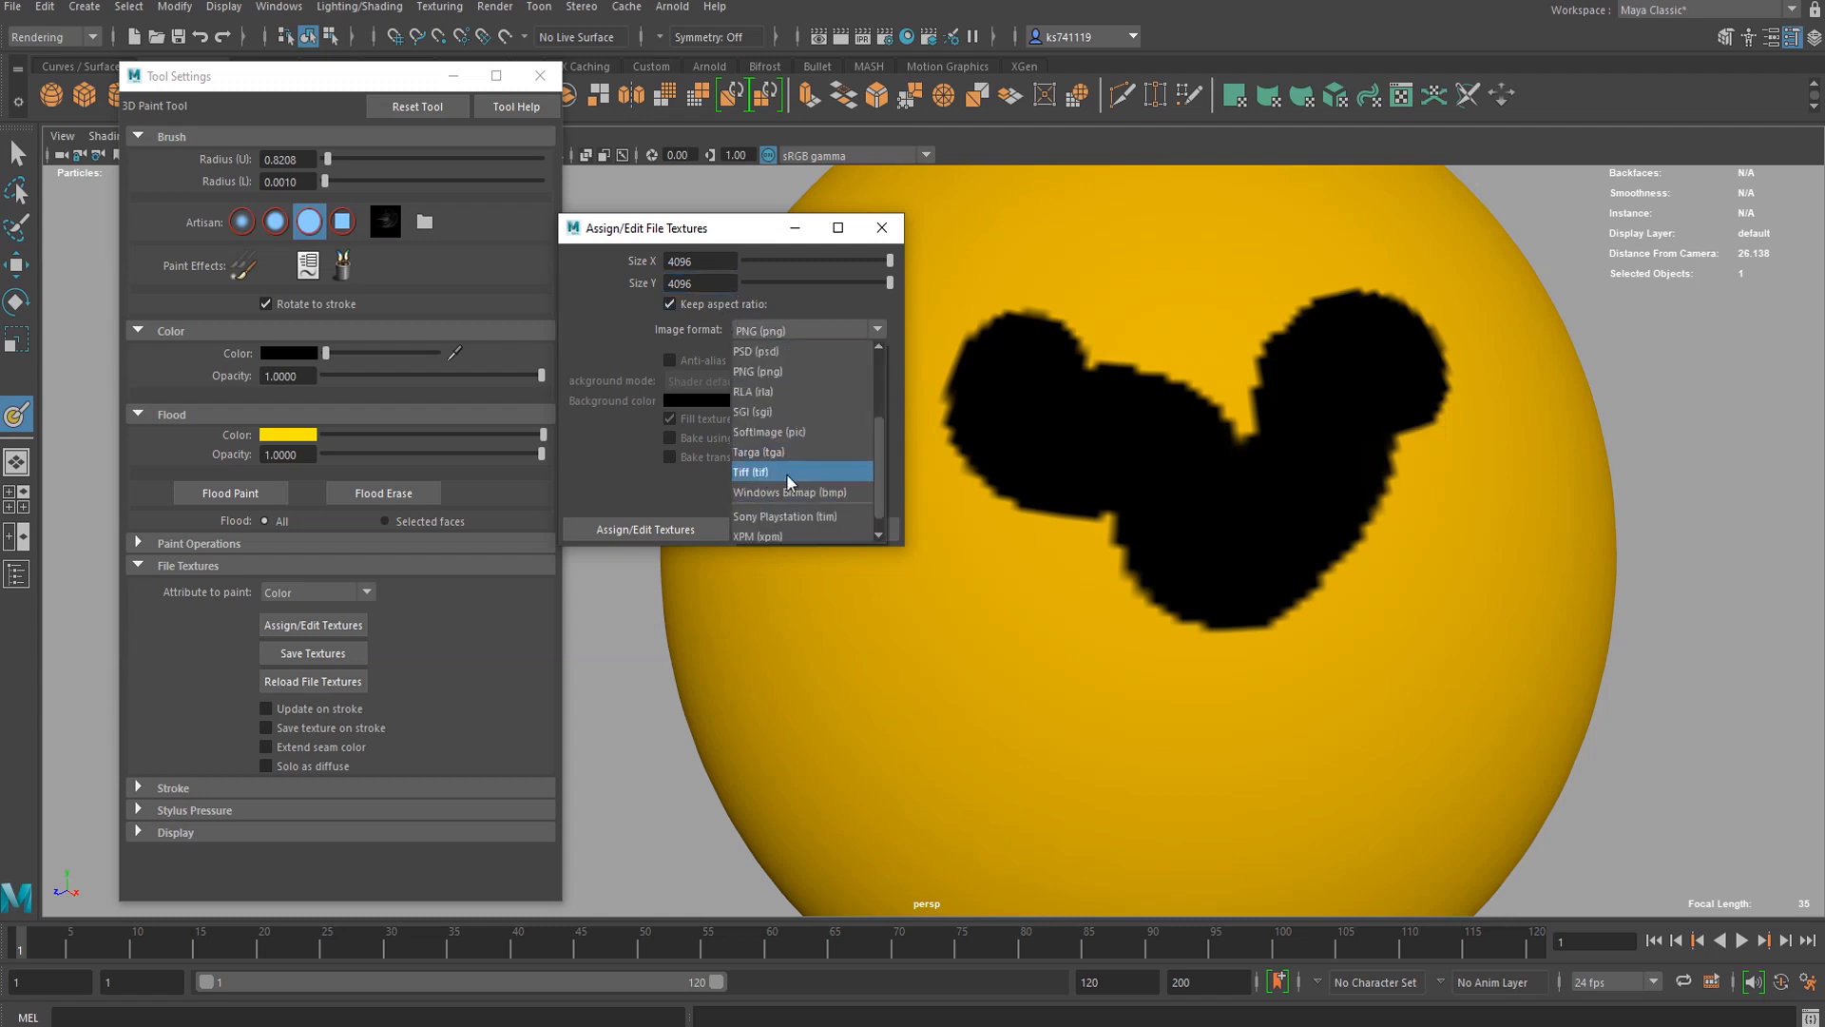
scroll(788, 413, down, 2)
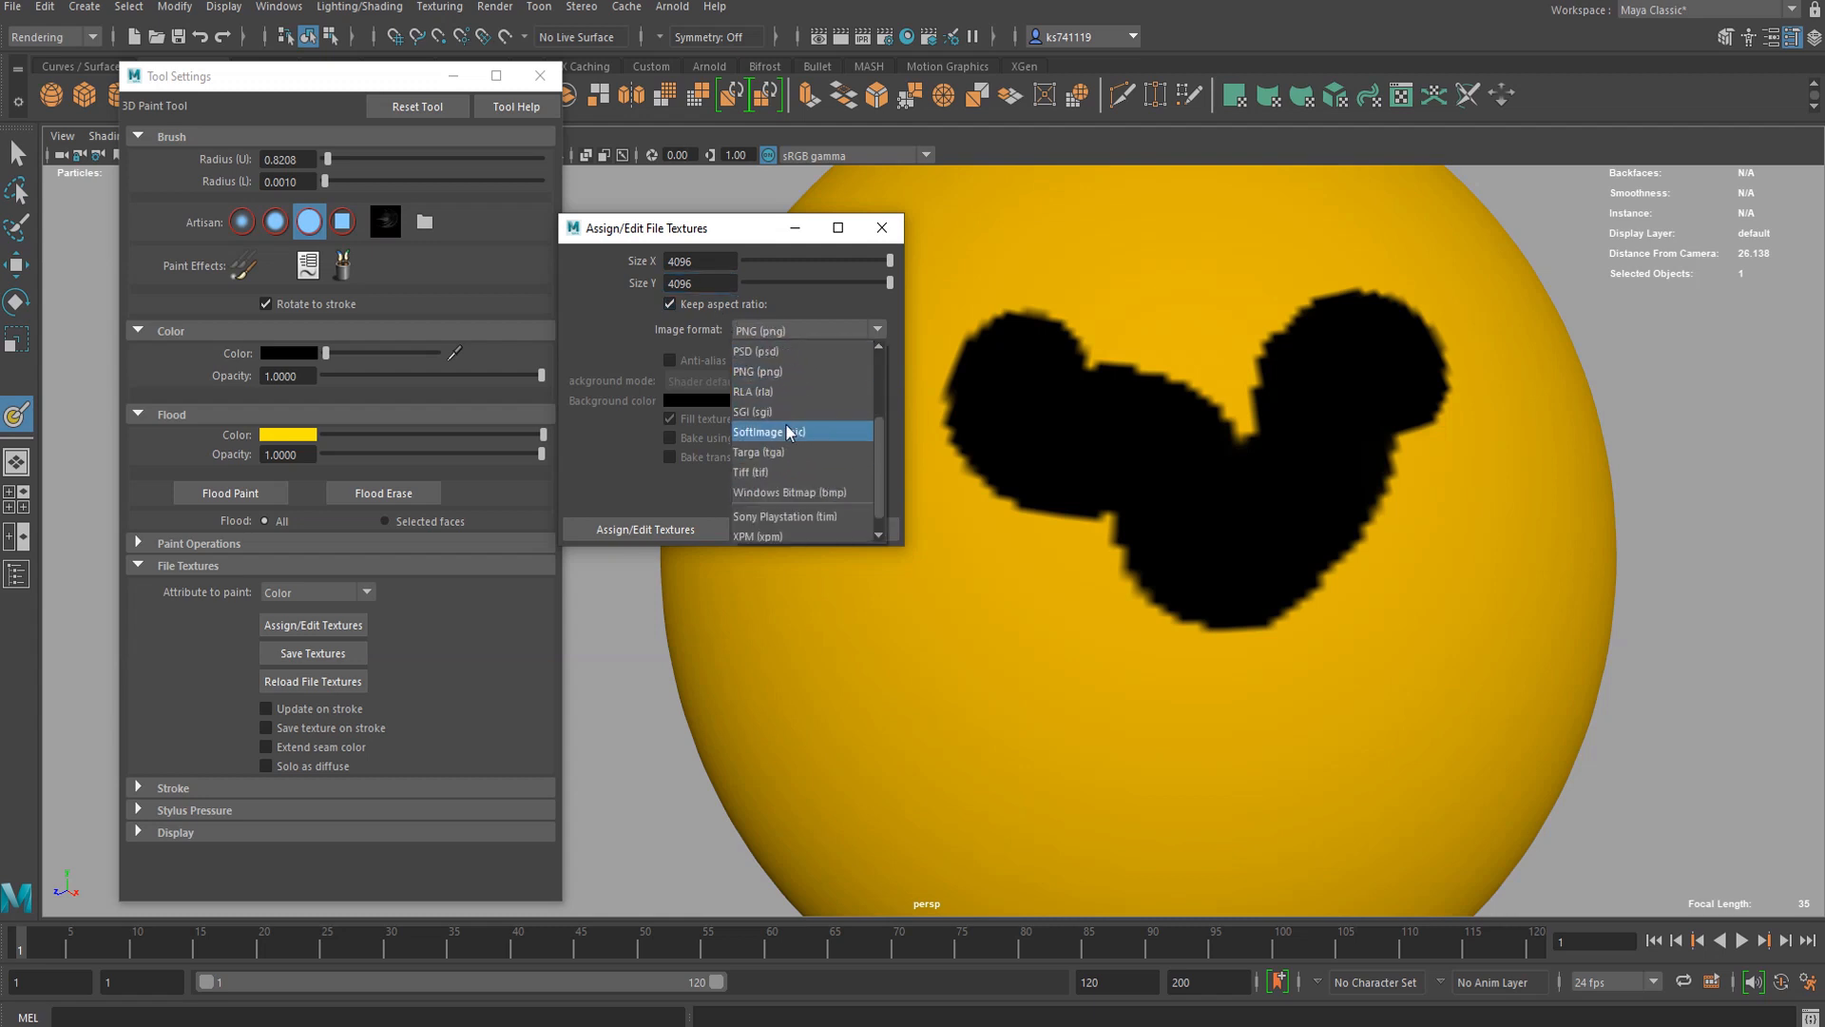
scroll(802, 400, up, 2)
scroll(792, 413, down, 2)
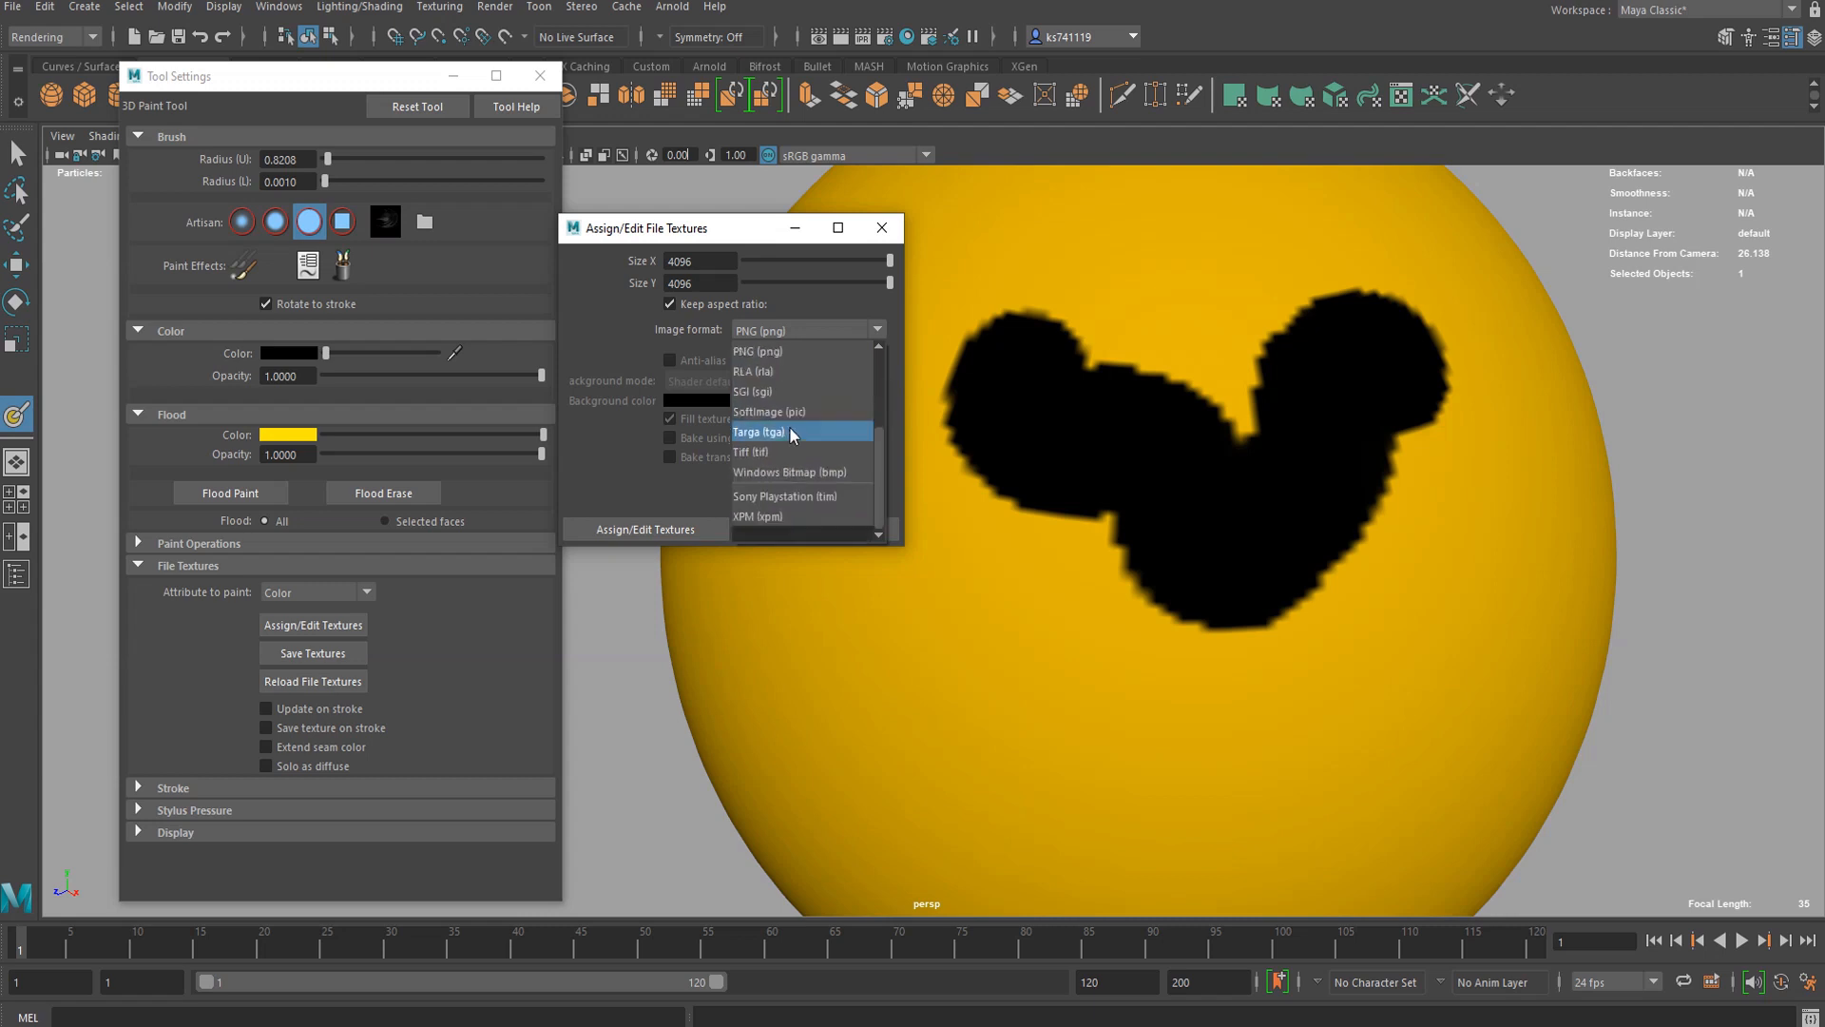
scroll(784, 418, up, 1)
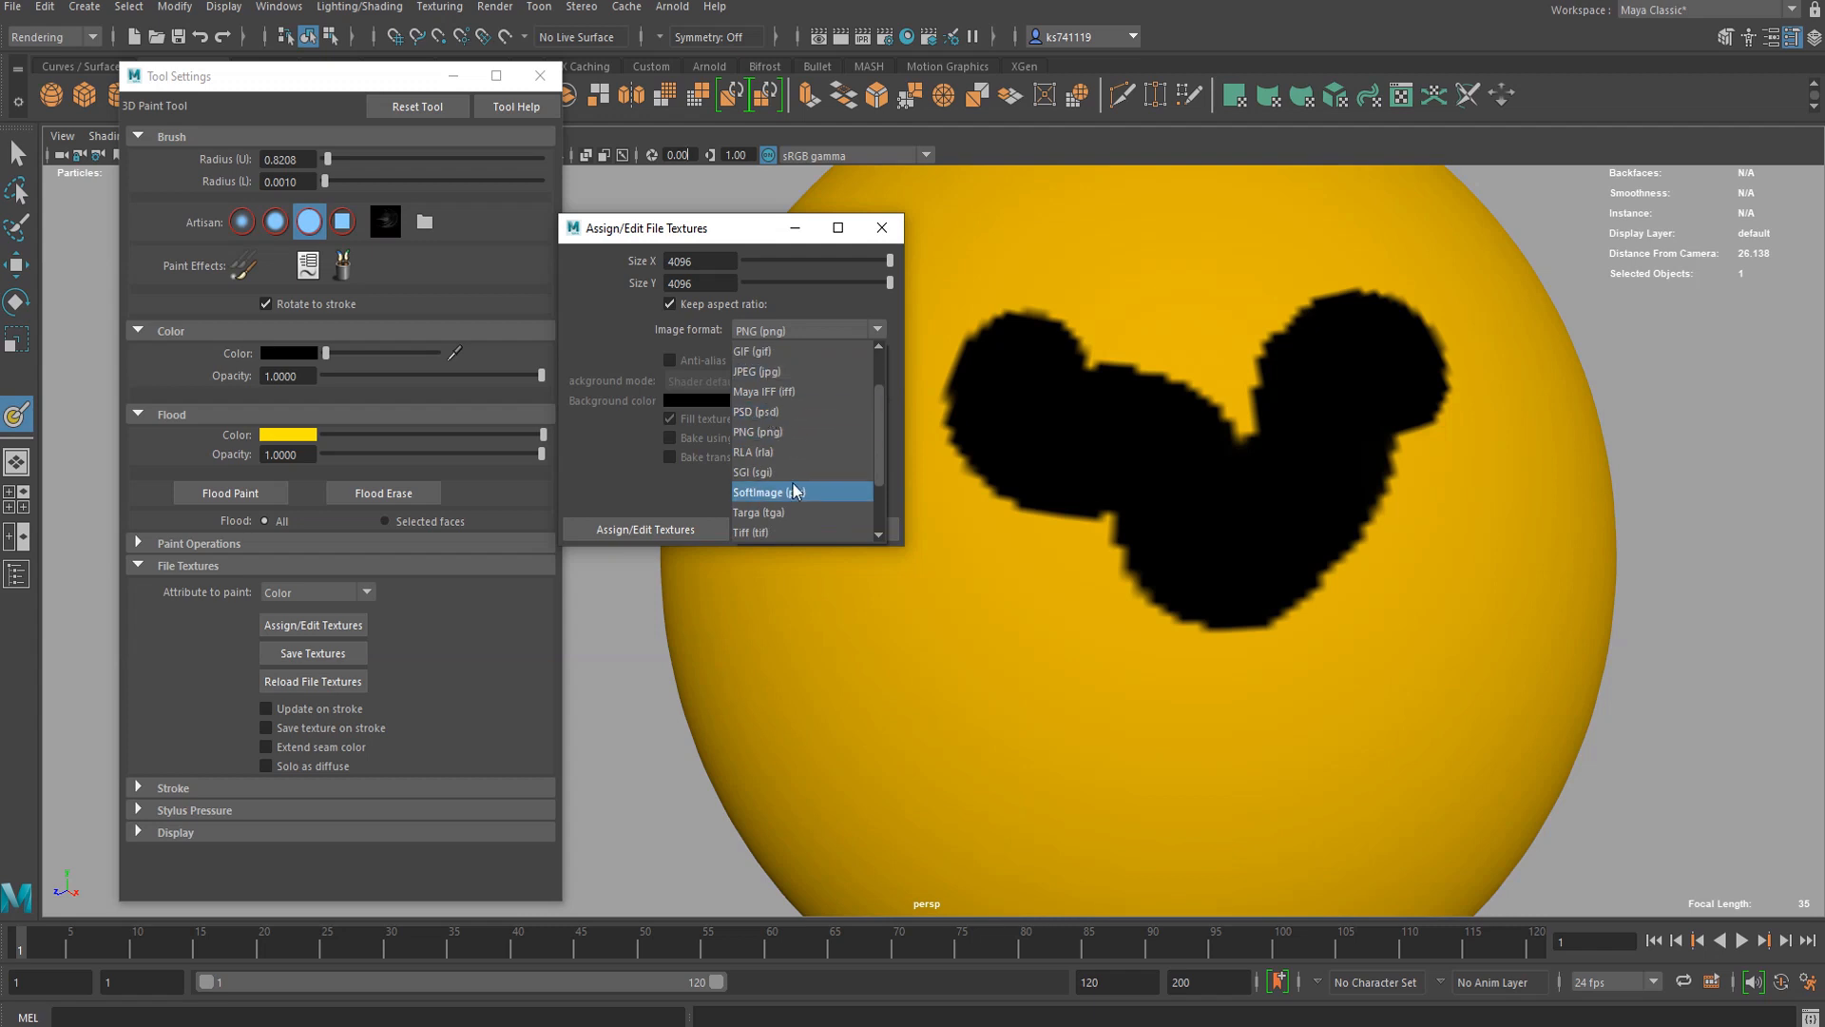
click(781, 434)
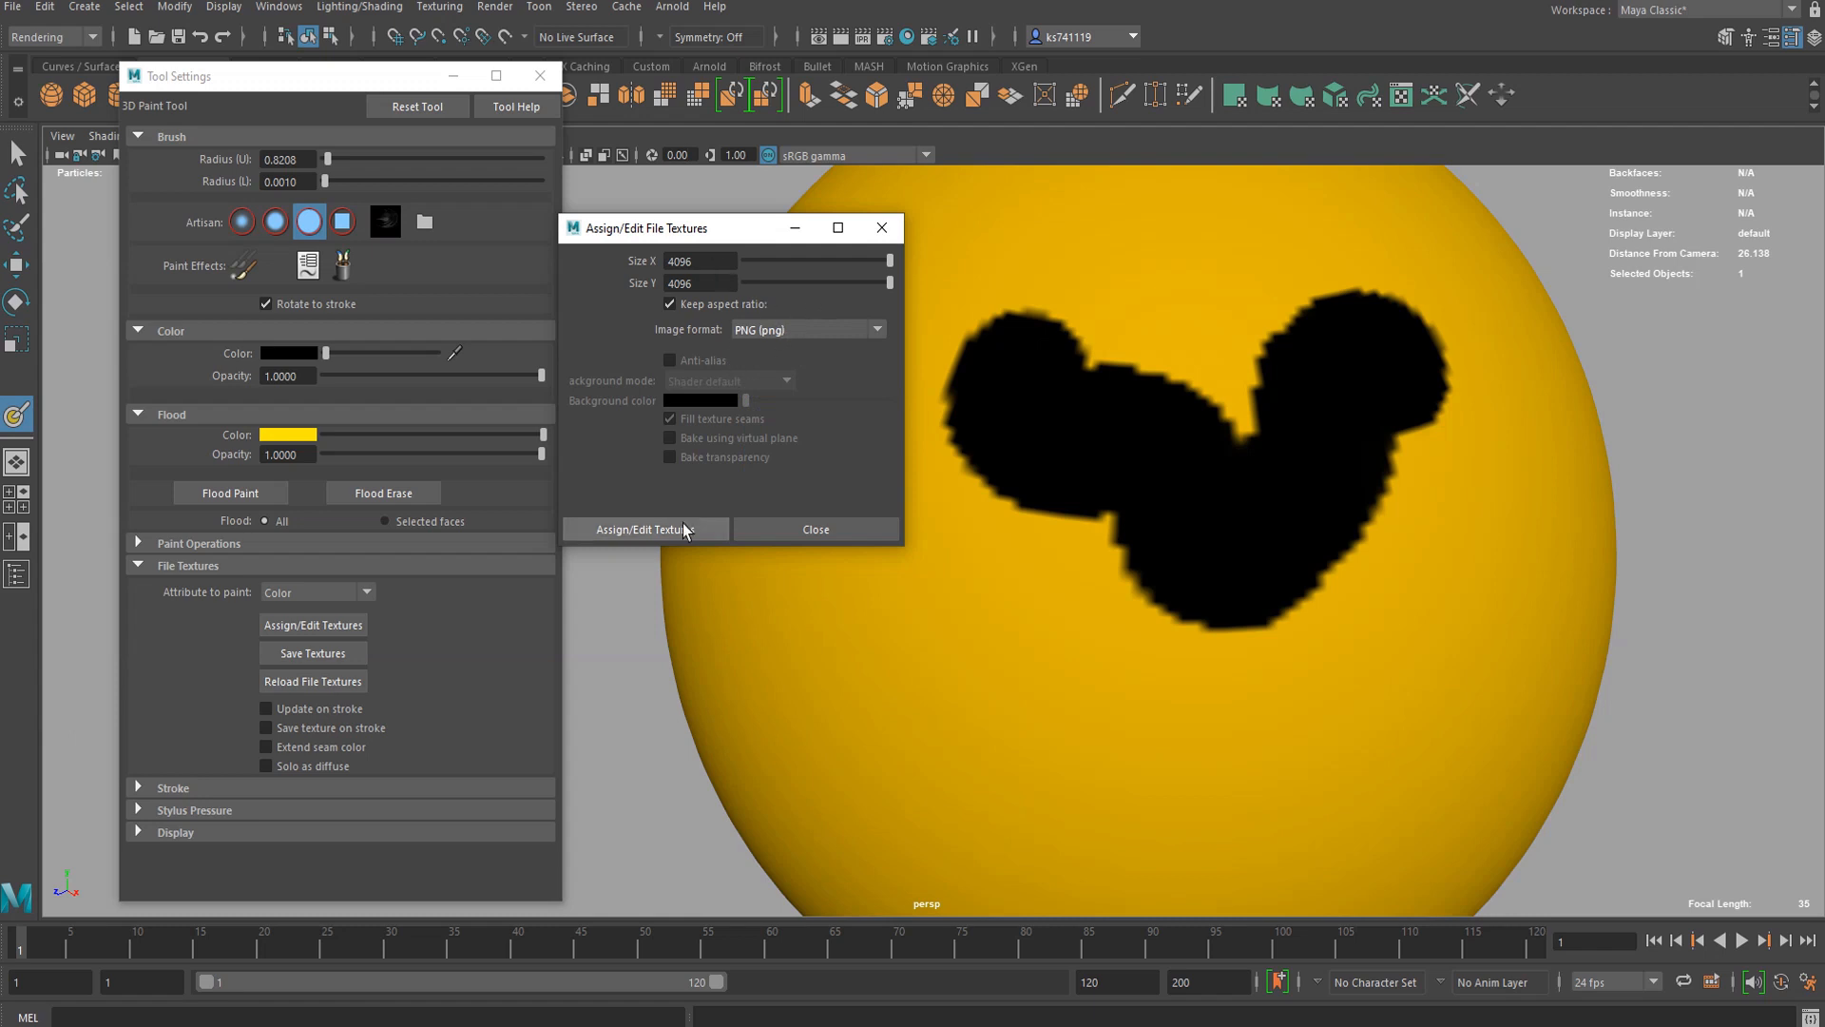
click(627, 528)
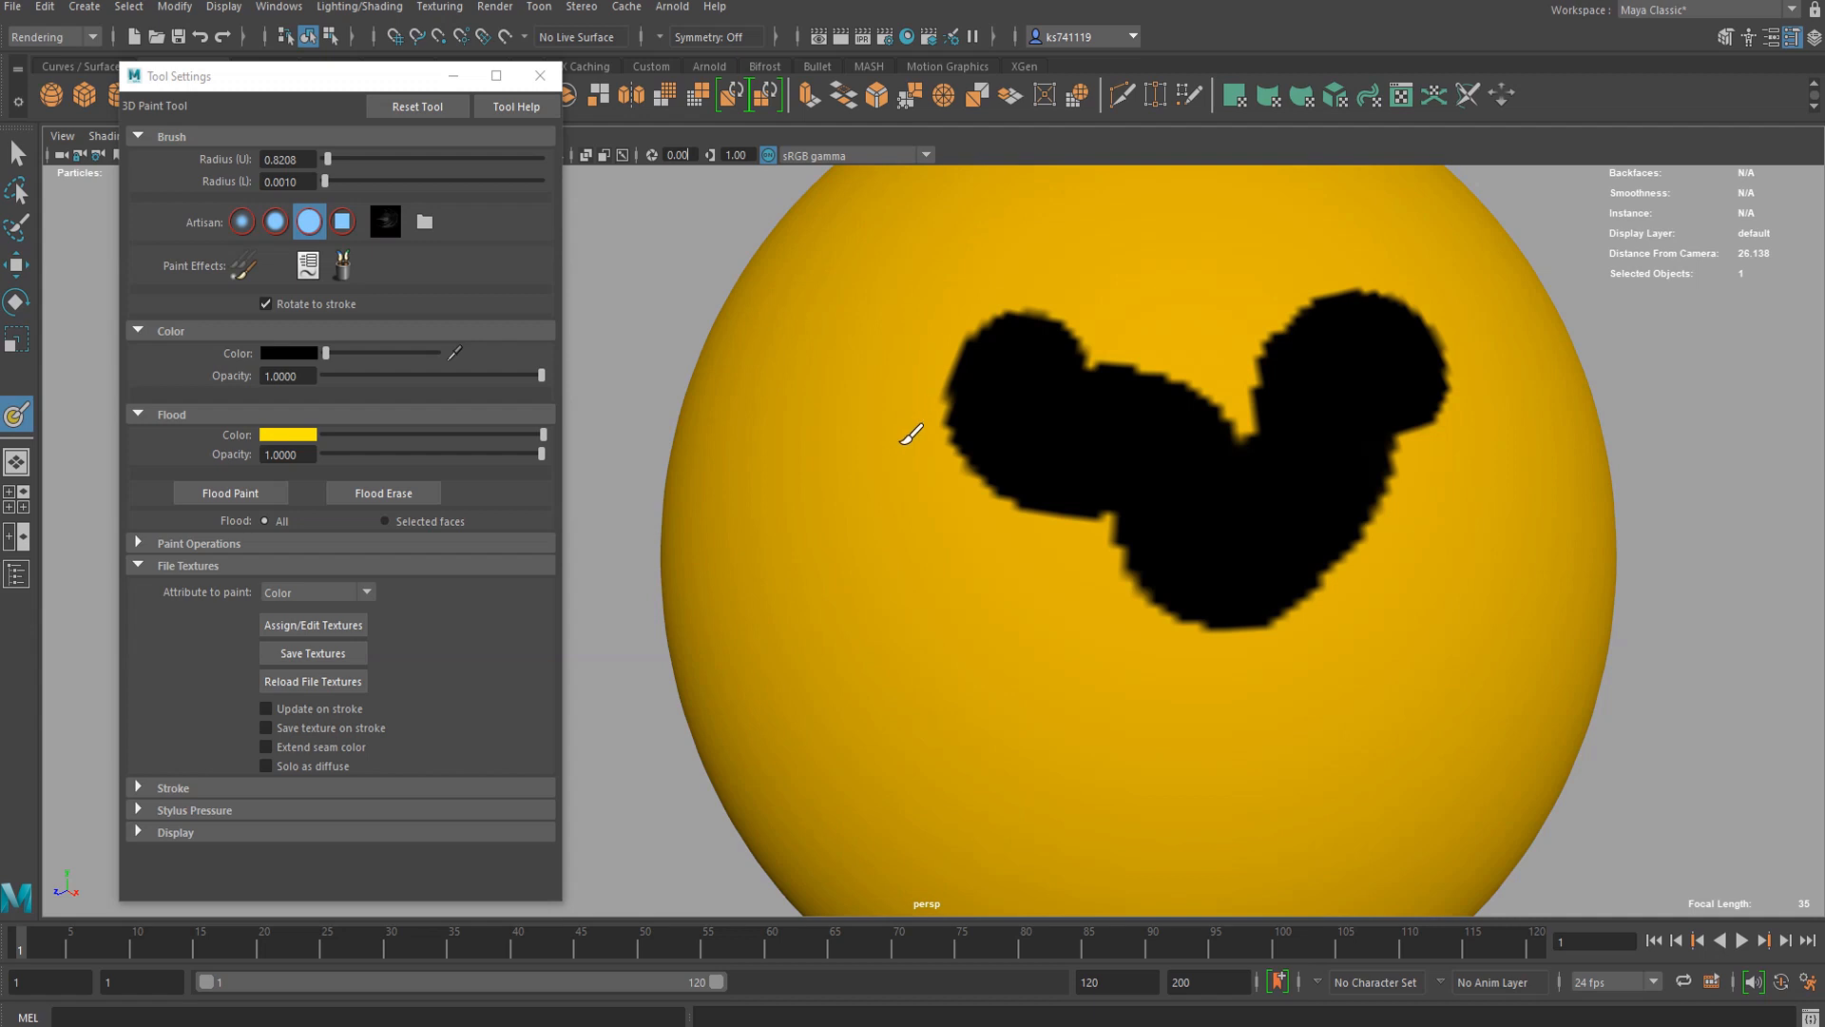
Step: Paint a long winding black stroke beside and below the earlier mark on the sphere to compare their edges
scroll(911, 436, down, 4)
mouse_move(945, 419)
alt+mouse_down()
mouse_move(925, 466)
mouse_move(915, 454)
alt+mouse_up()
mouse_move(873, 349)
mouse_down()
mouse_move(1002, 595)
mouse_move(816, 620)
mouse_move(868, 754)
mouse_move(1051, 693)
mouse_move(1227, 701)
mouse_move(1260, 670)
mouse_up()
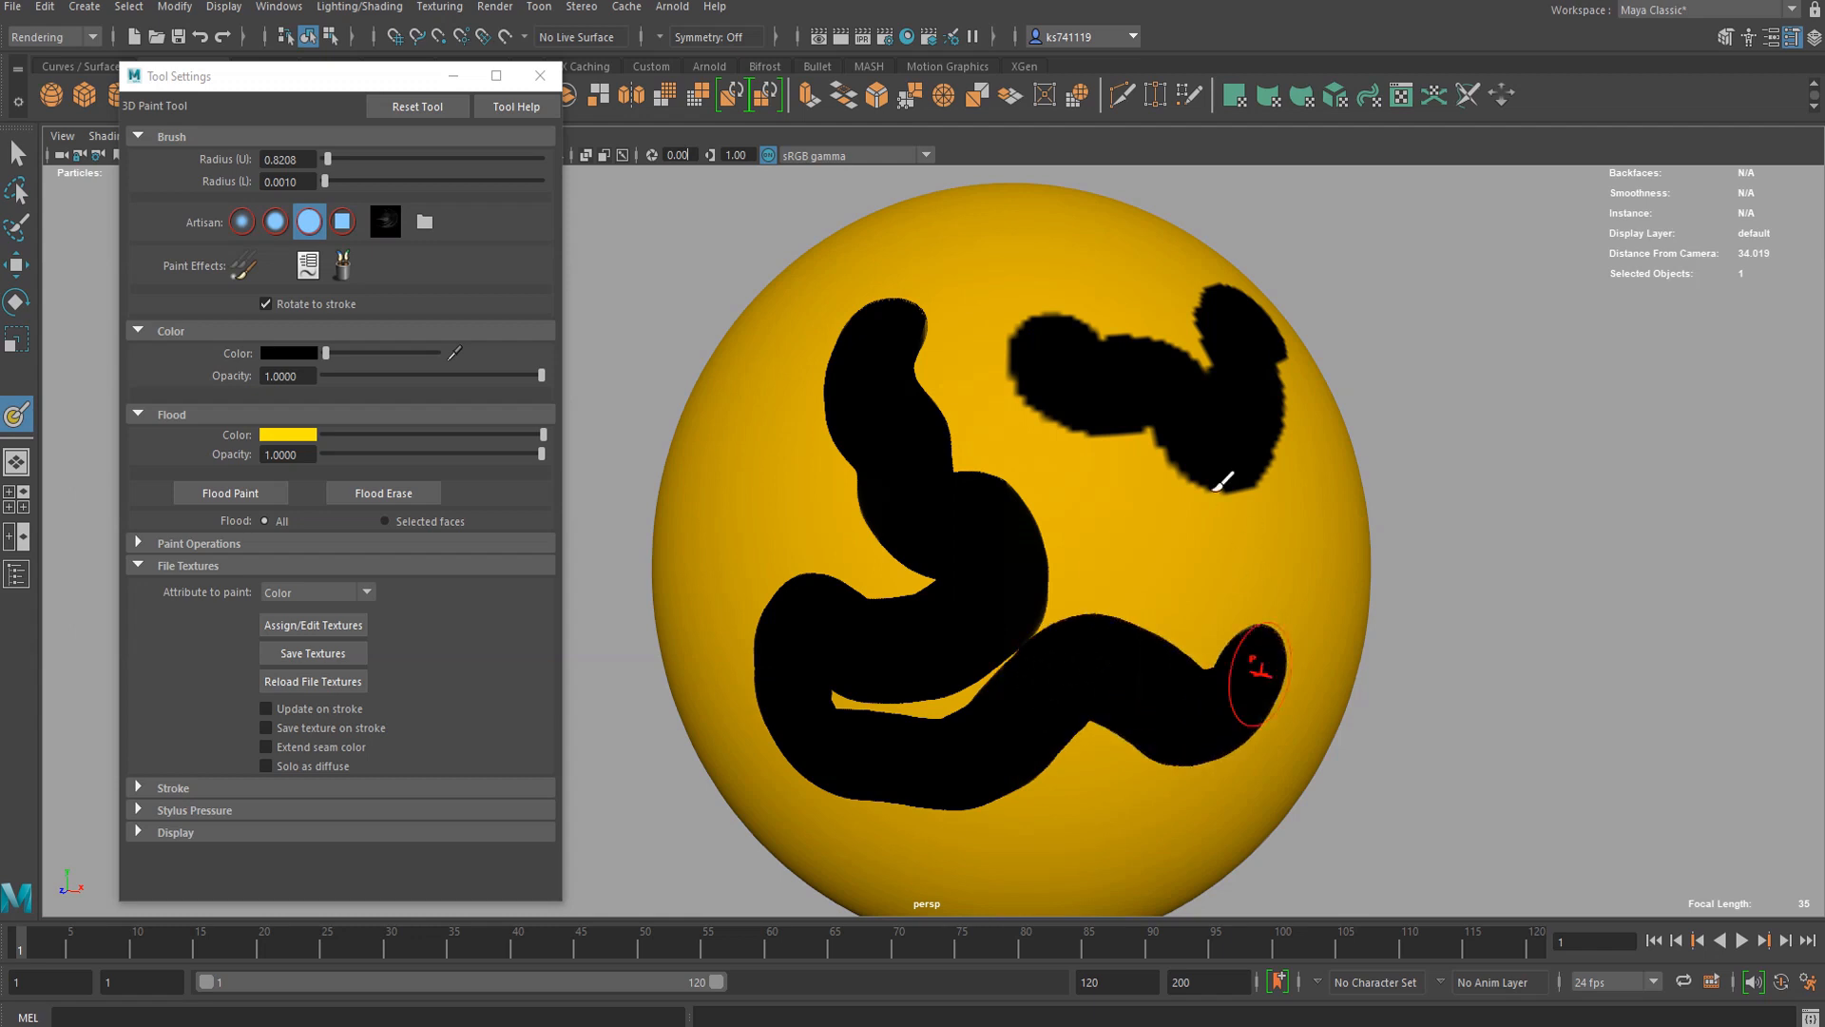
alt+drag(1099, 567, 1064, 534)
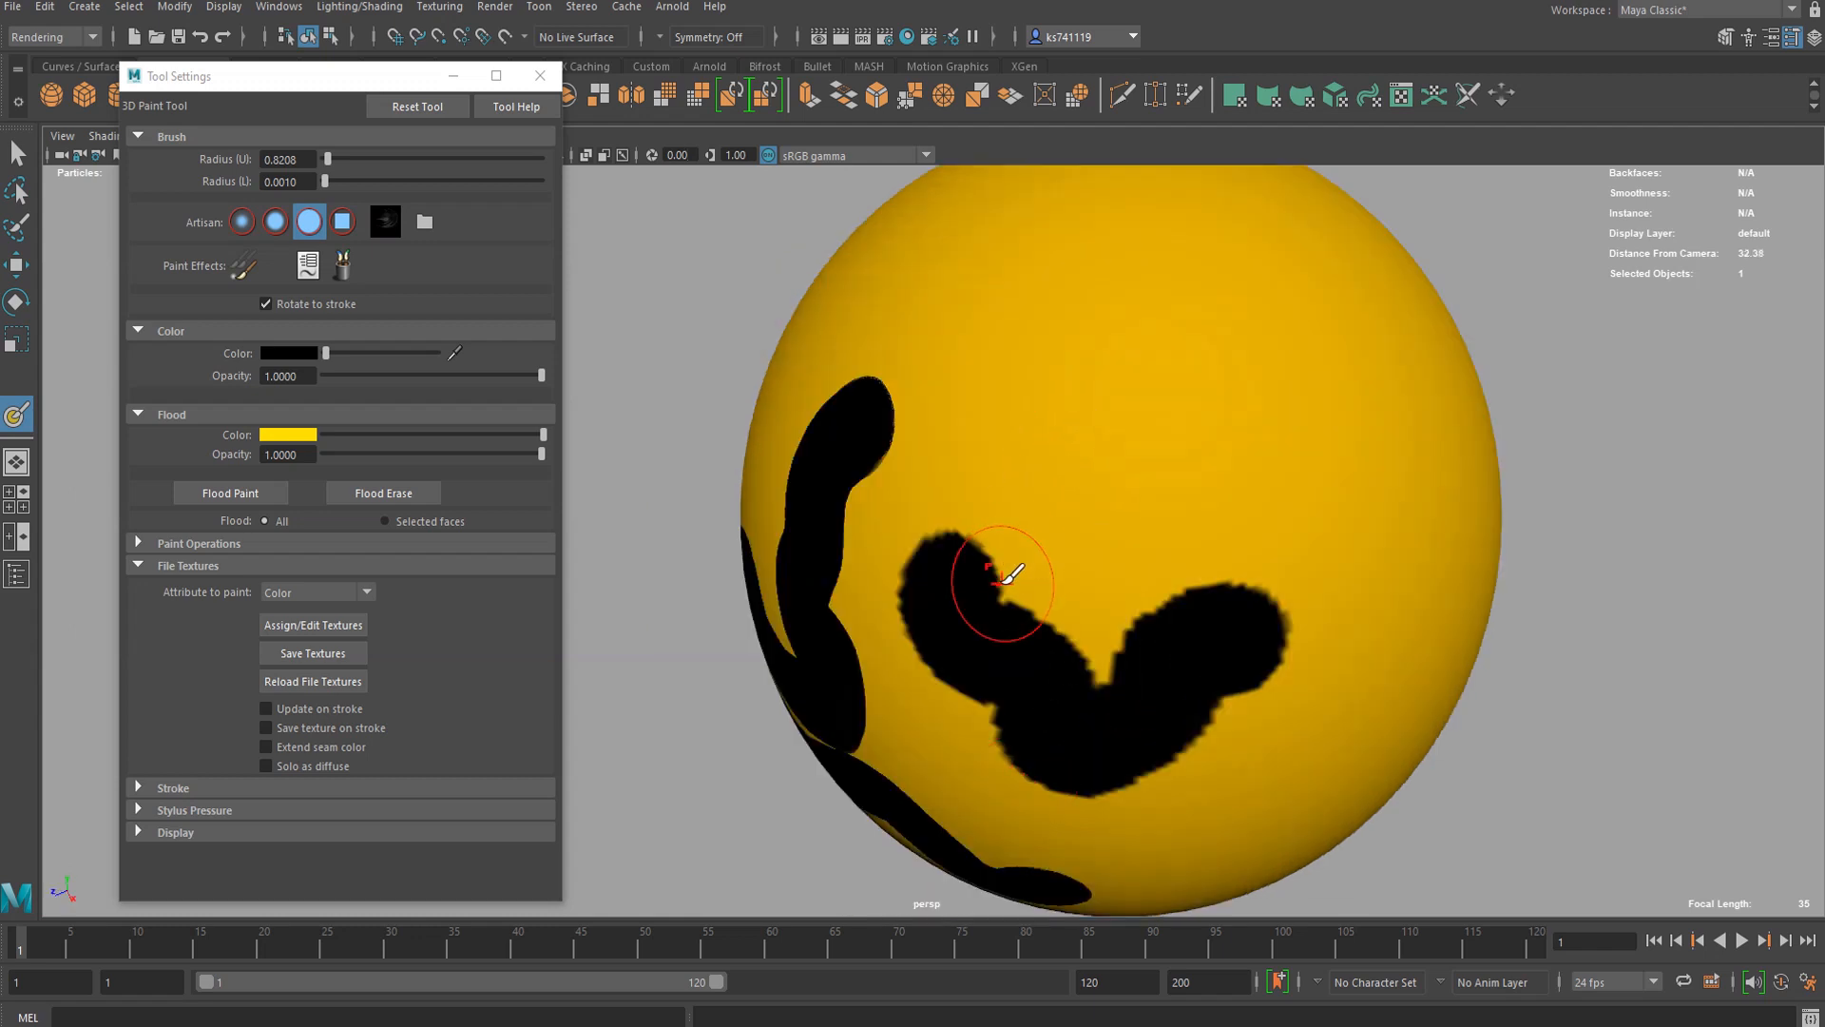
Step: Paint two black spots side by side like eyes on the upper part of the sphere's unpainted side
alt+drag(1003, 629, 1066, 567)
mouse_move(1182, 522)
alt+mouse_down()
mouse_move(1059, 477)
mouse_move(1067, 396)
mouse_move(1181, 408)
mouse_move(1323, 325)
alt+mouse_up()
mouse_move(1188, 489)
alt+mouse_down()
mouse_move(1047, 518)
mouse_move(847, 435)
mouse_move(786, 485)
alt+mouse_up()
scroll(951, 428, down, 3)
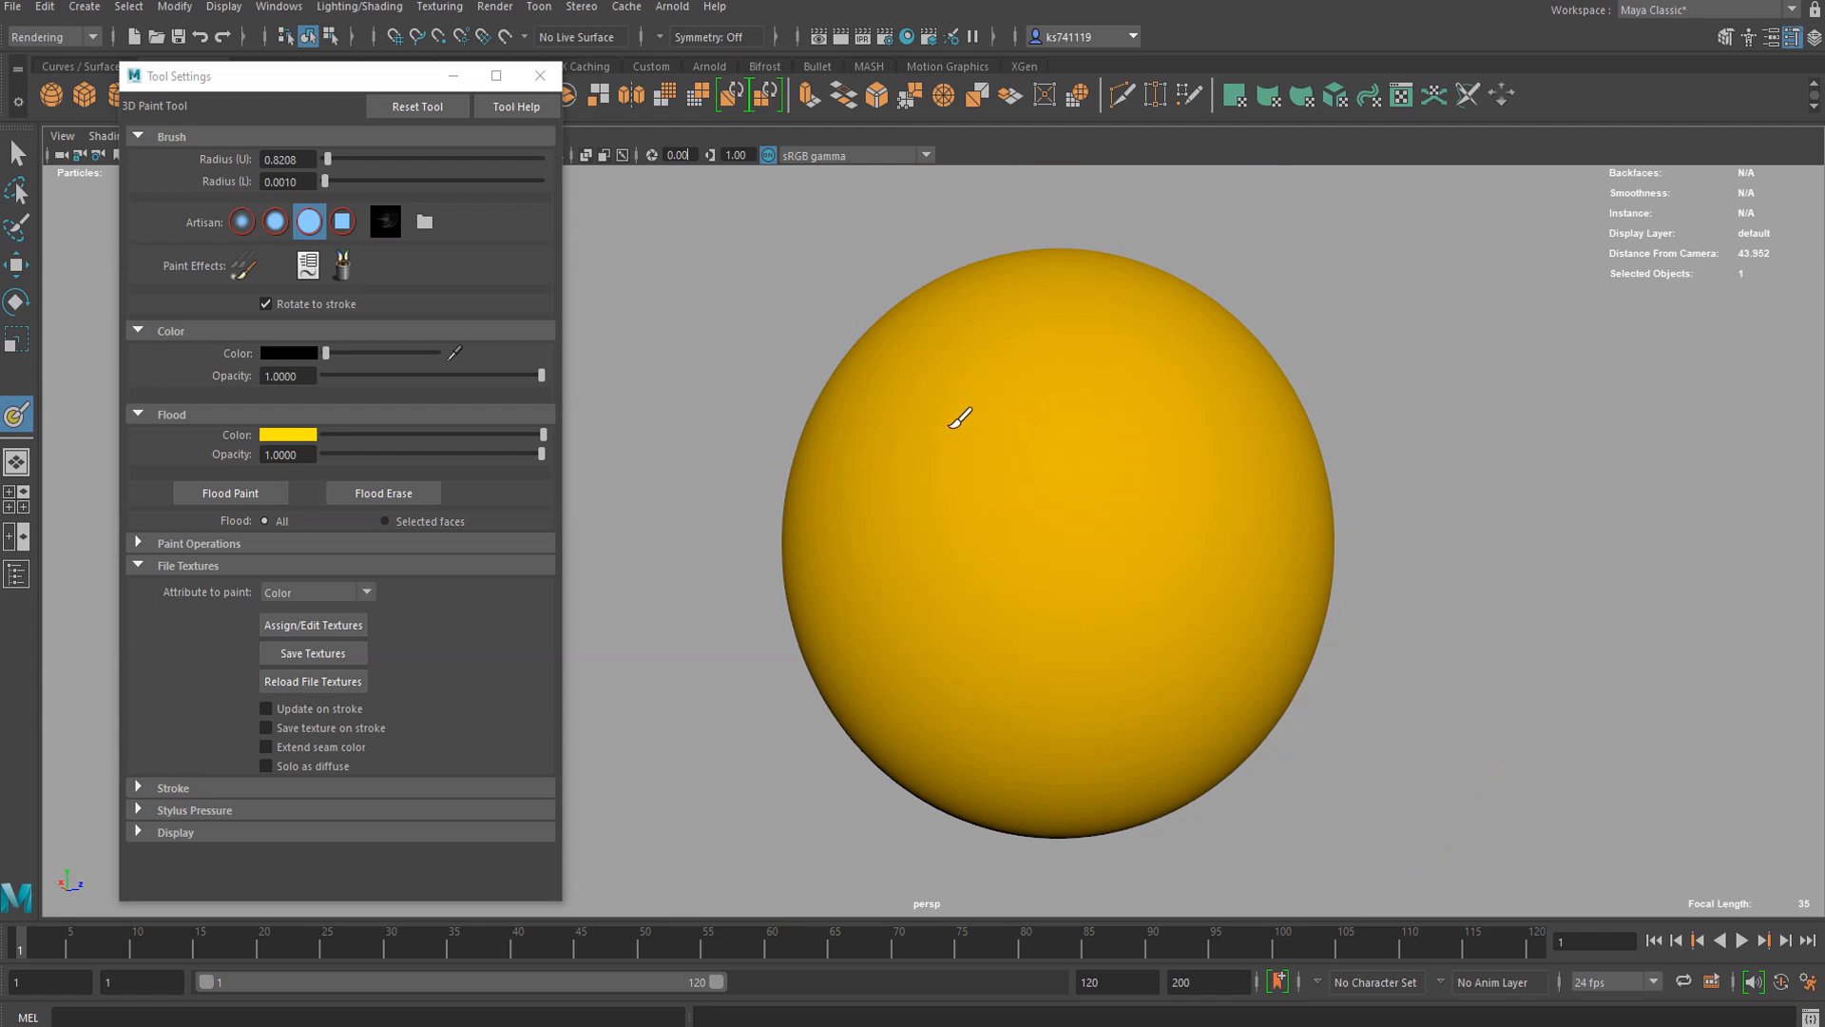
drag(961, 415, 950, 423)
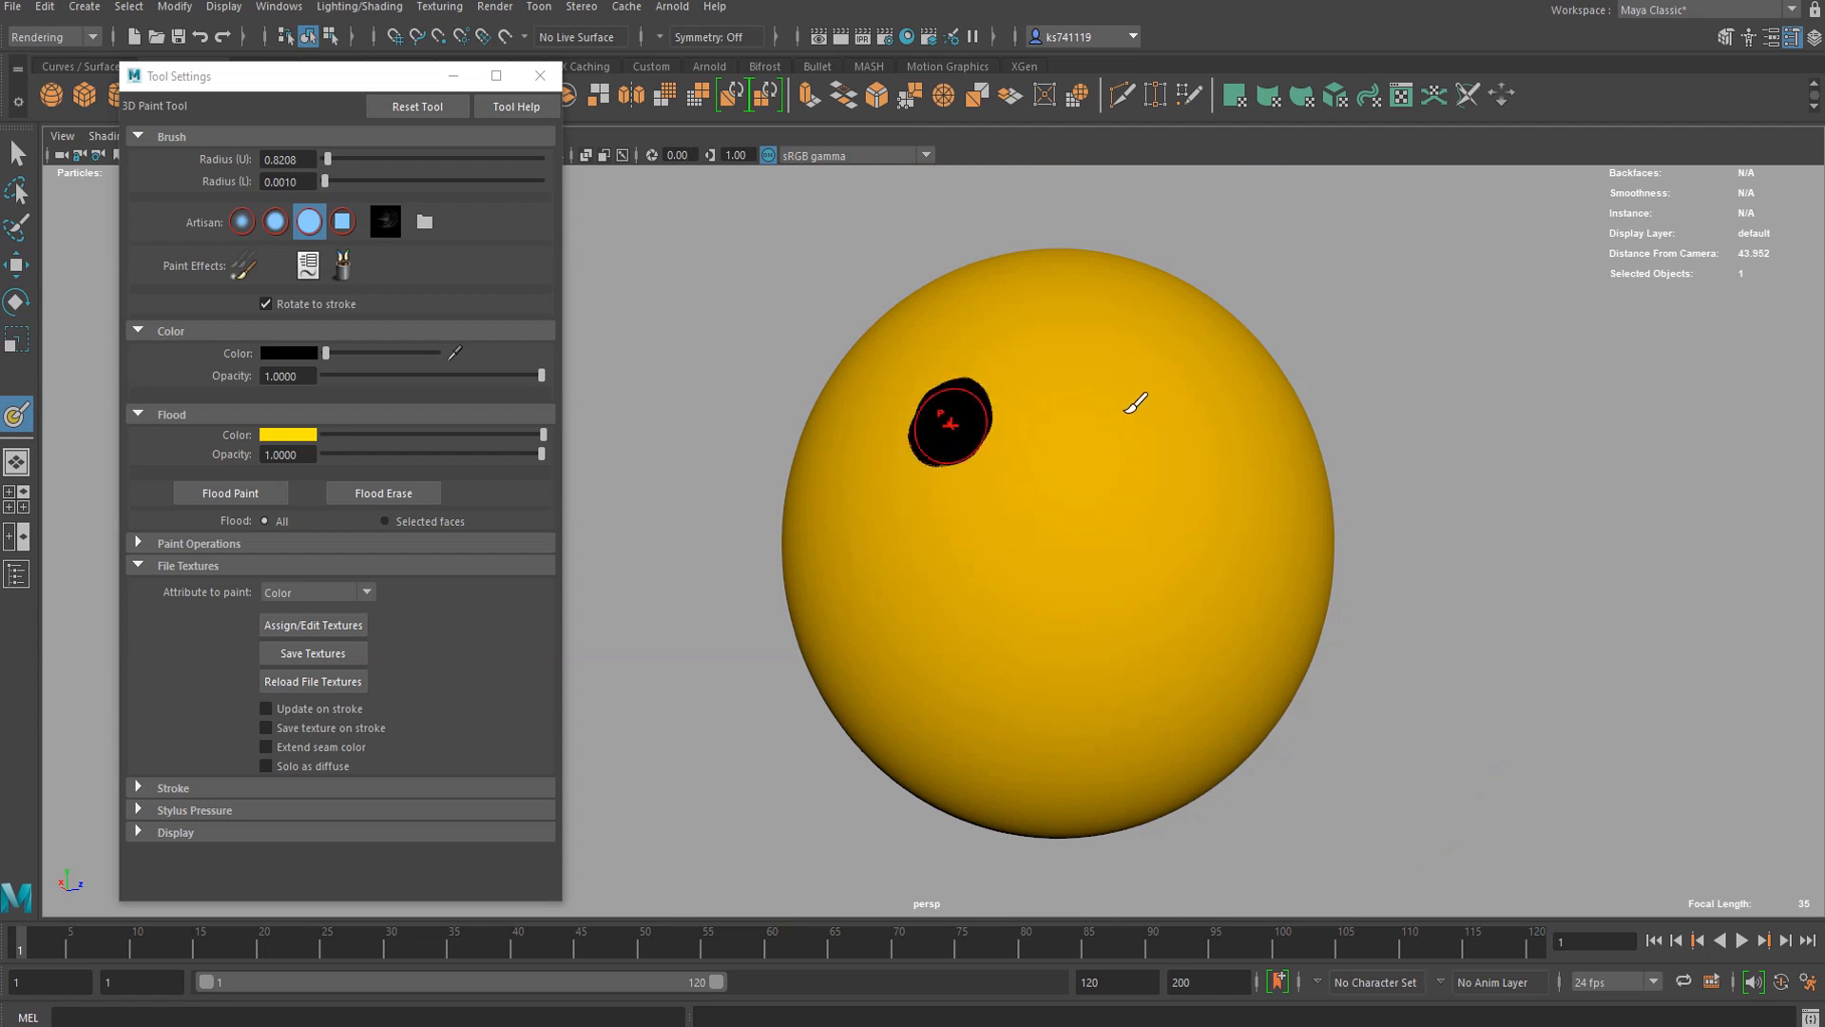
drag(1108, 421, 1118, 418)
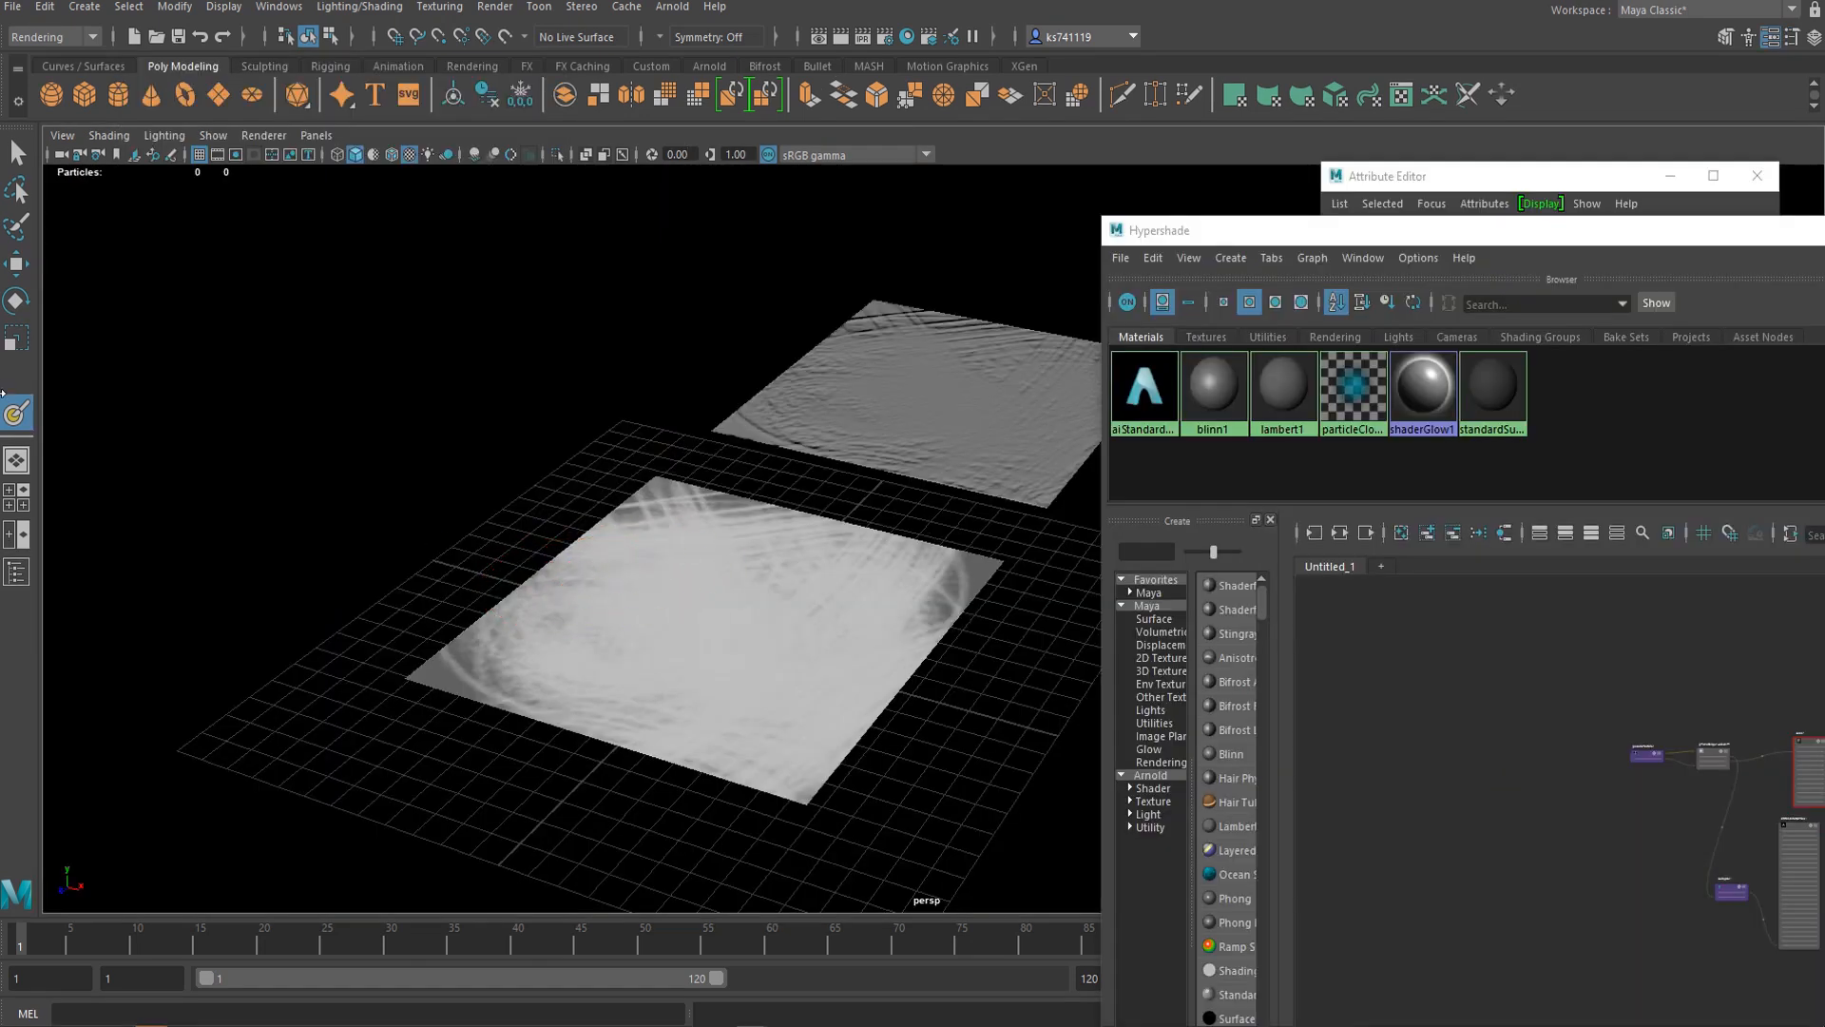
Step: Bring up the 3D Paint Tool settings in the plane scene and preview brush shape images such as dryBrush, fatHatch, flower, foliage and frost
click(1793, 38)
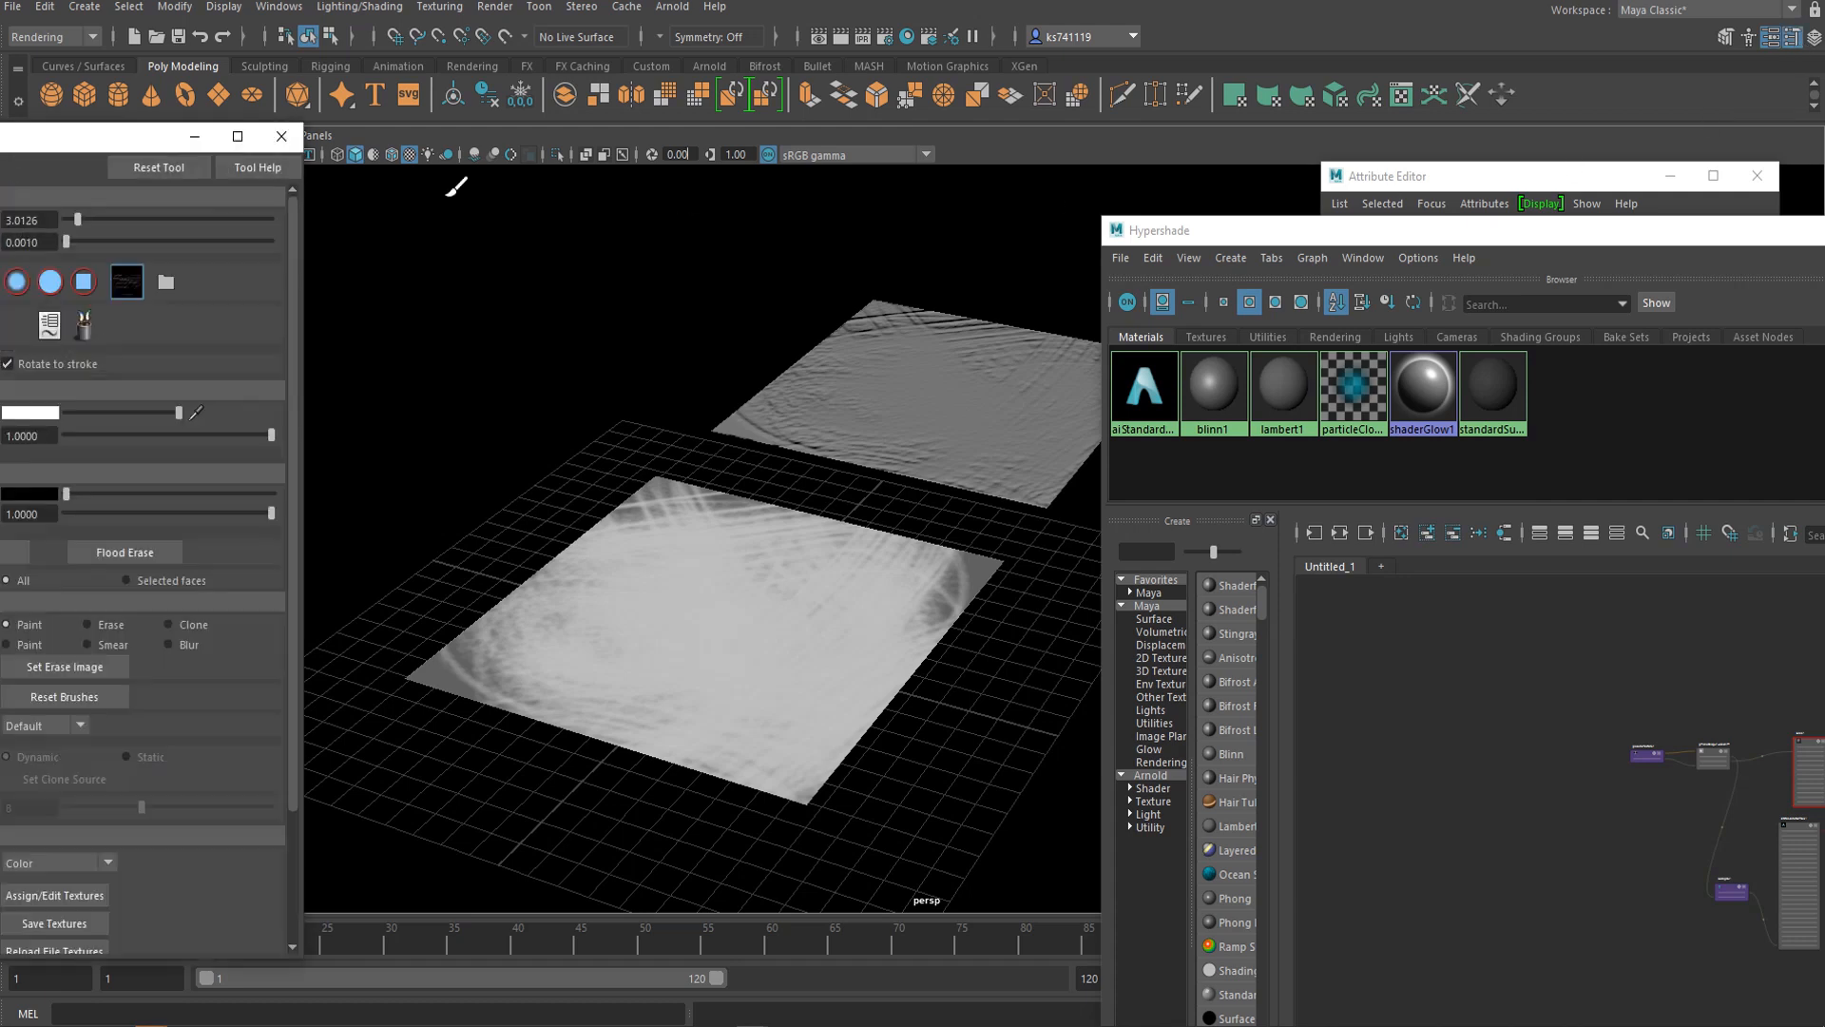
mouse_move(97, 146)
mouse_down()
mouse_move(348, 132)
mouse_move(286, 119)
mouse_up()
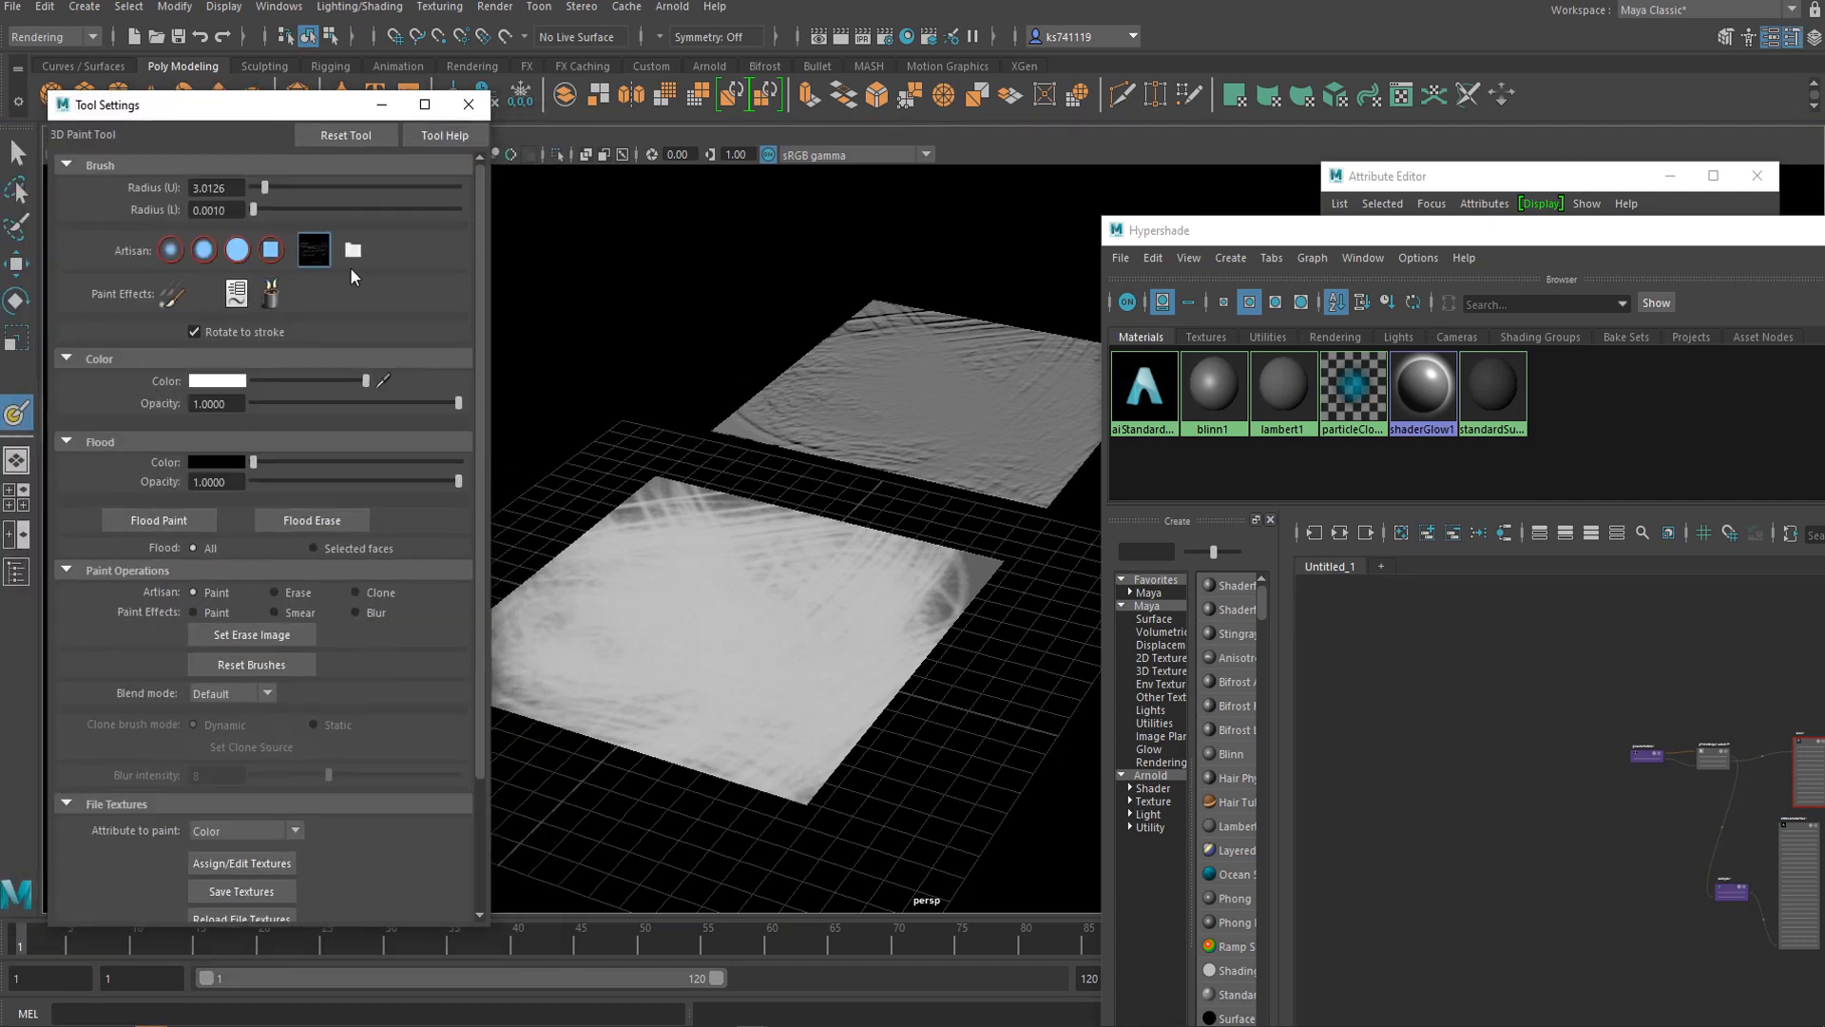
click(352, 250)
click(366, 278)
click(365, 332)
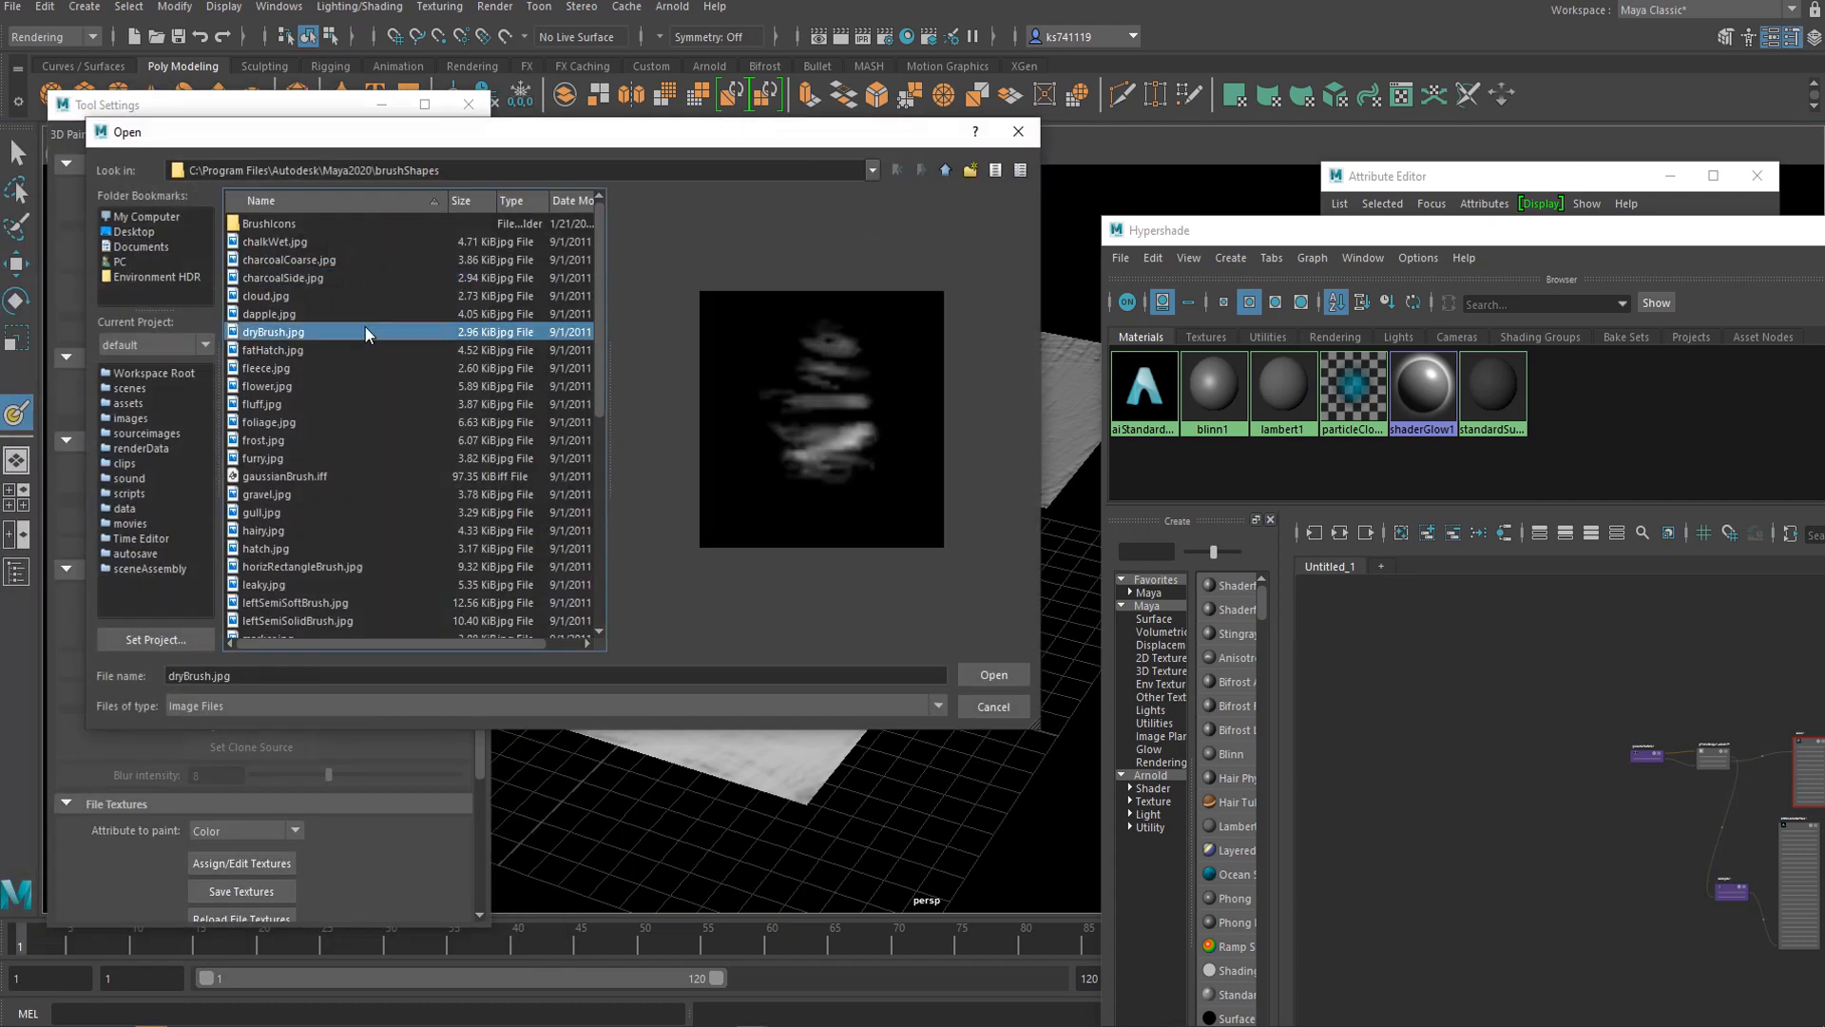
click(303, 349)
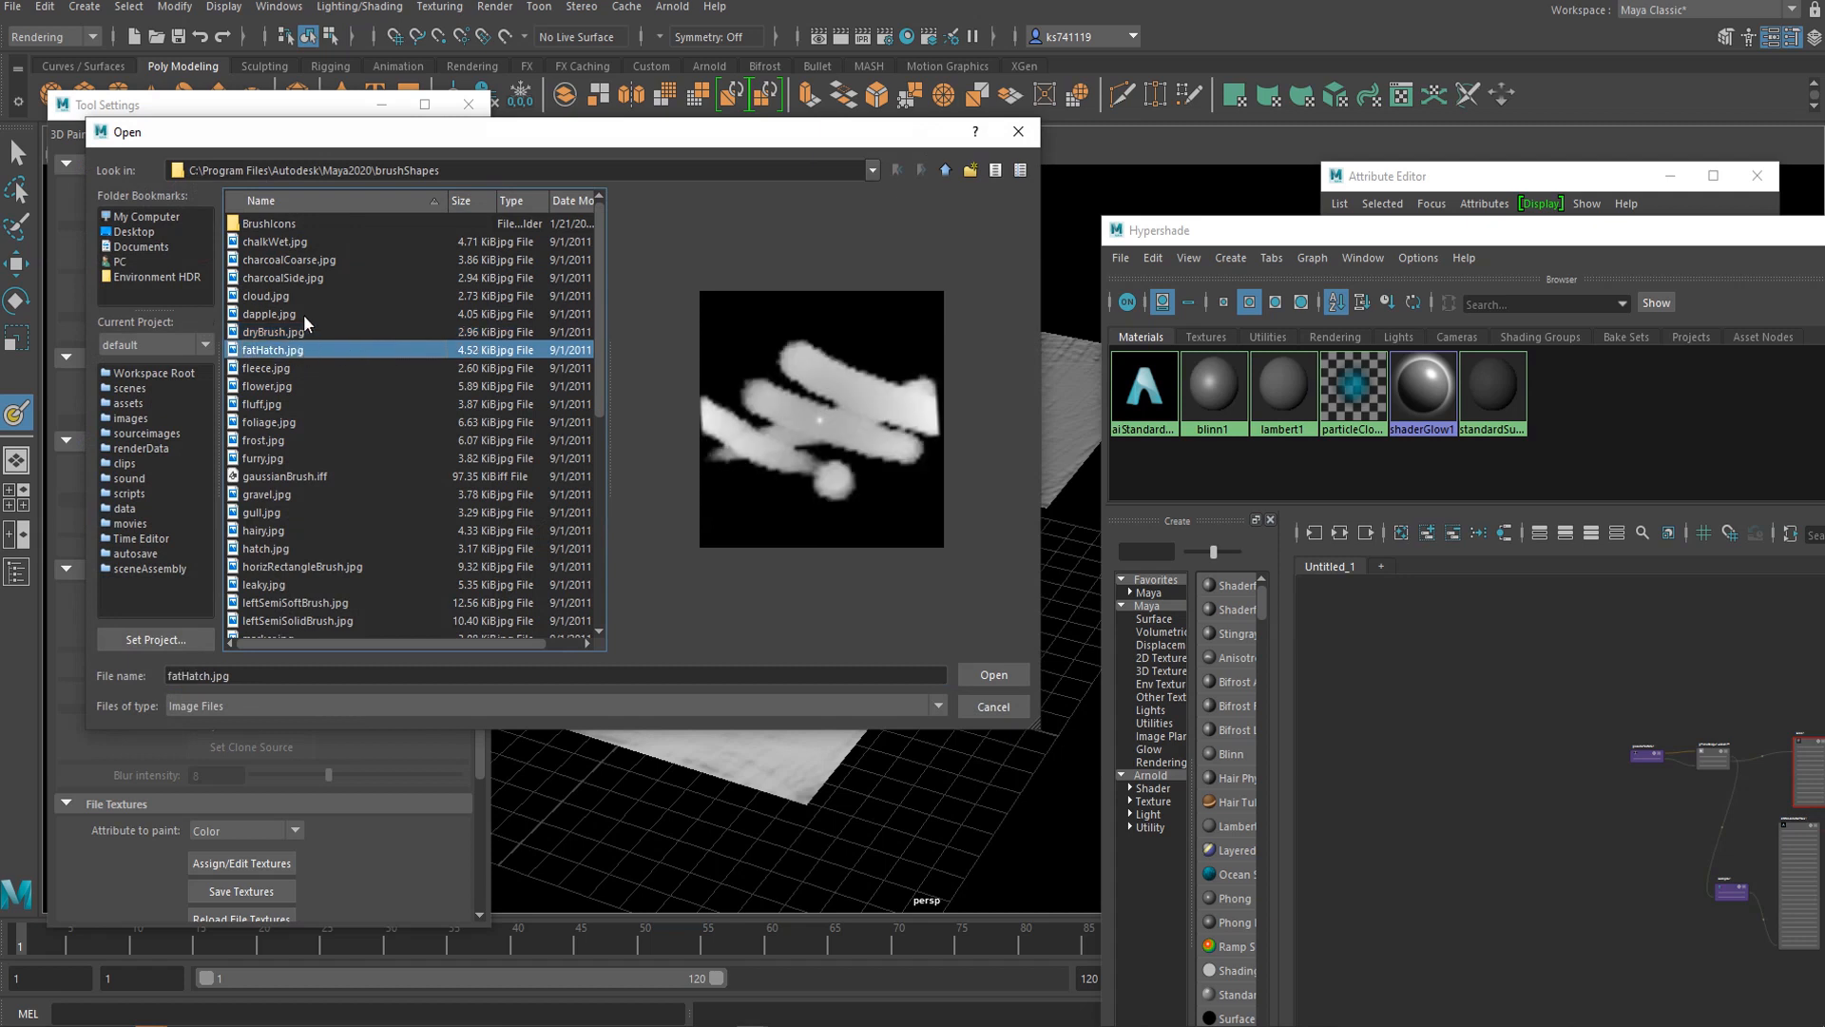
click(304, 314)
click(346, 350)
click(345, 388)
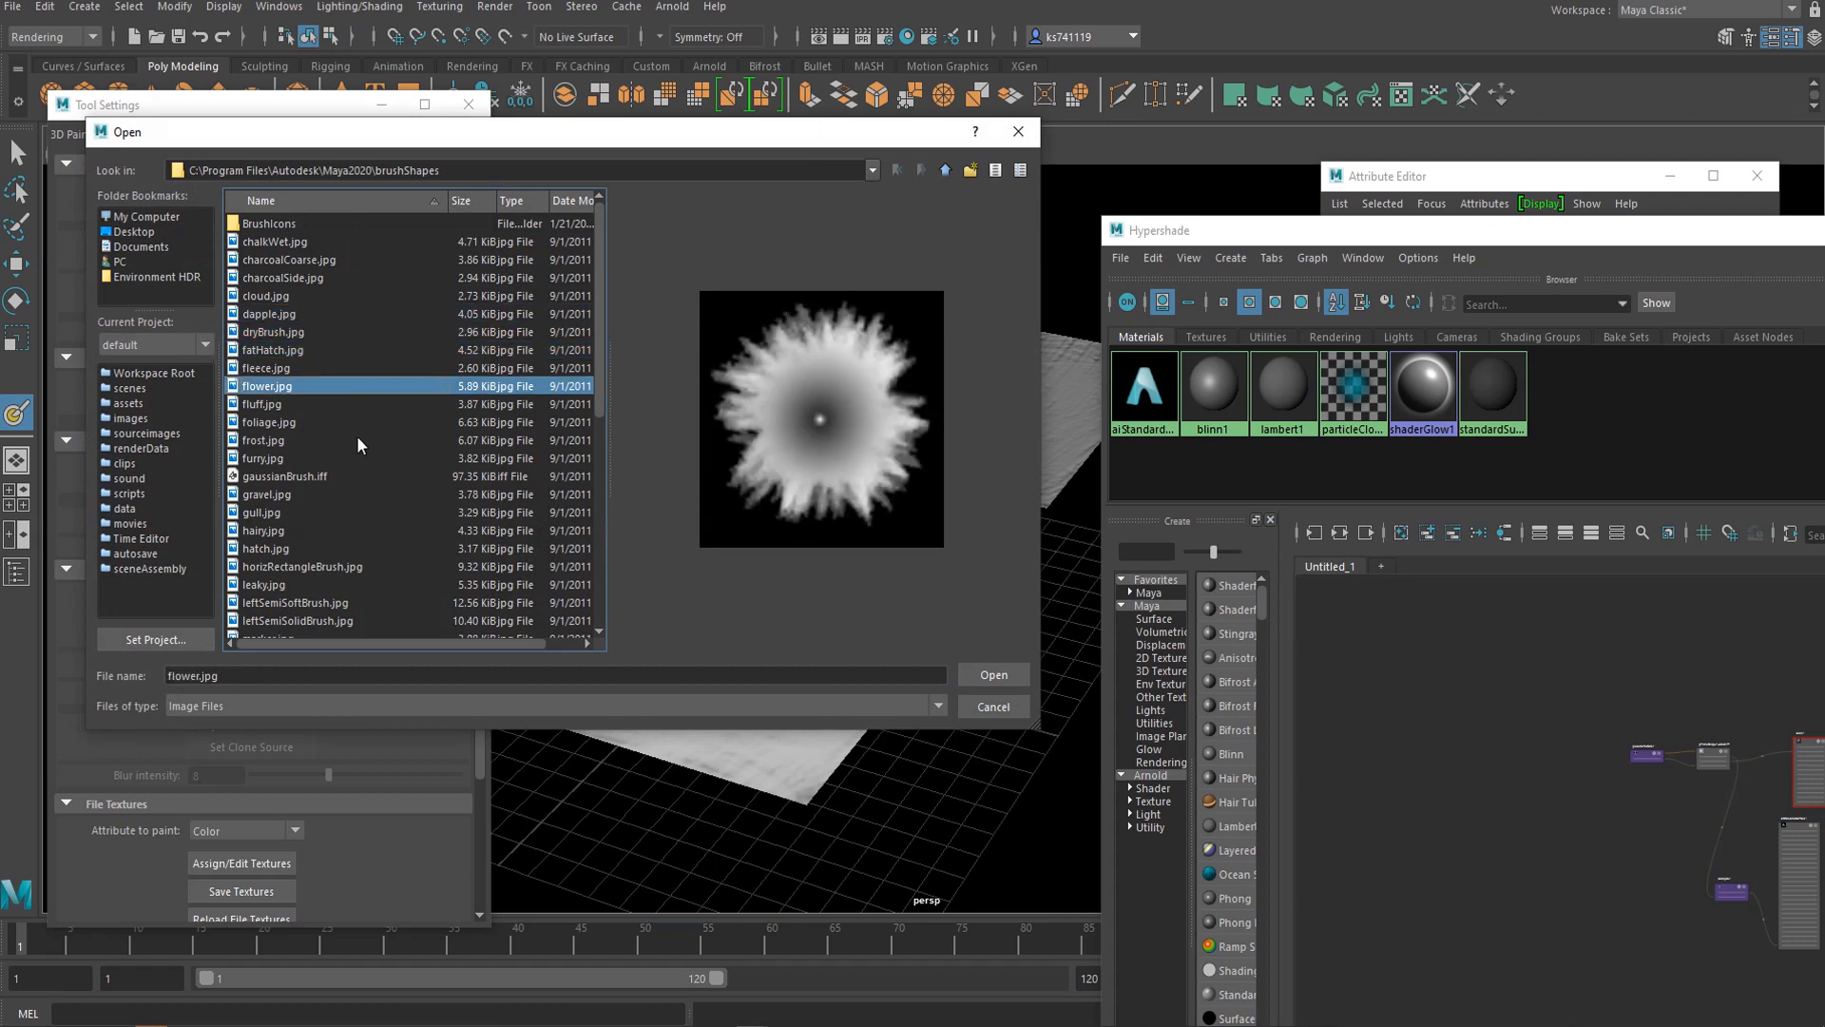
click(299, 403)
click(310, 421)
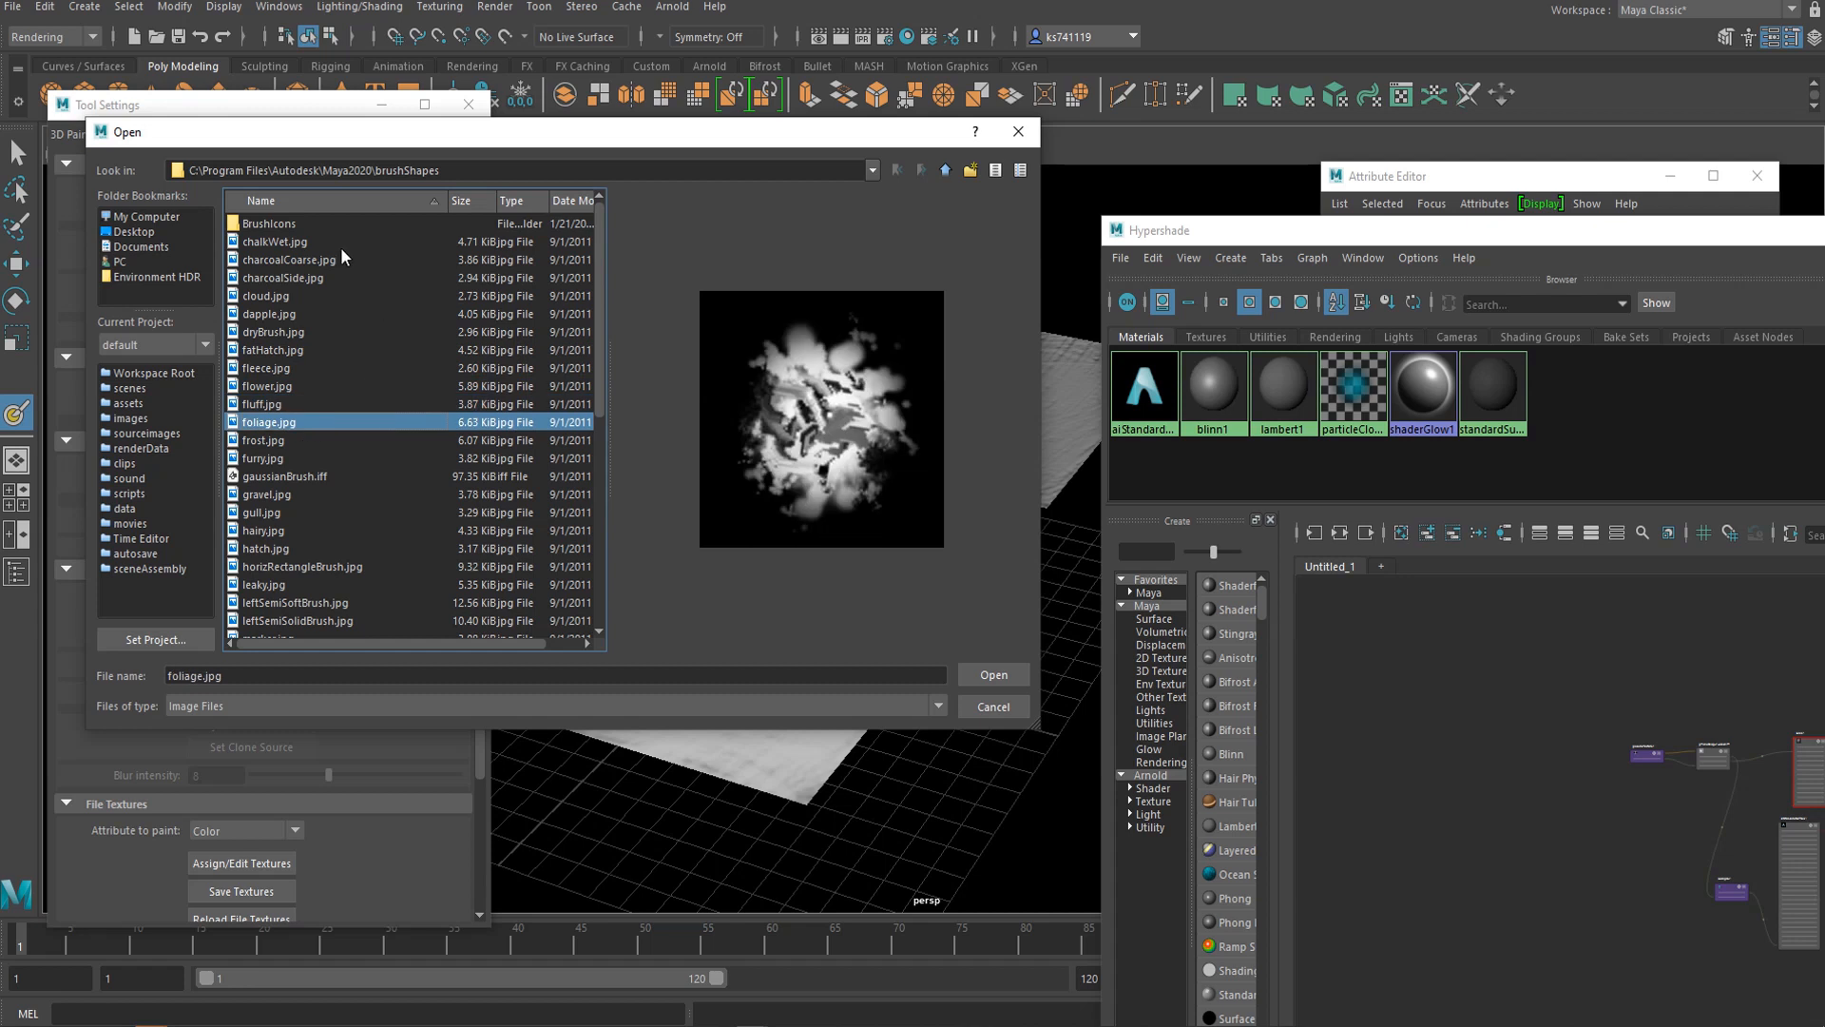
click(264, 444)
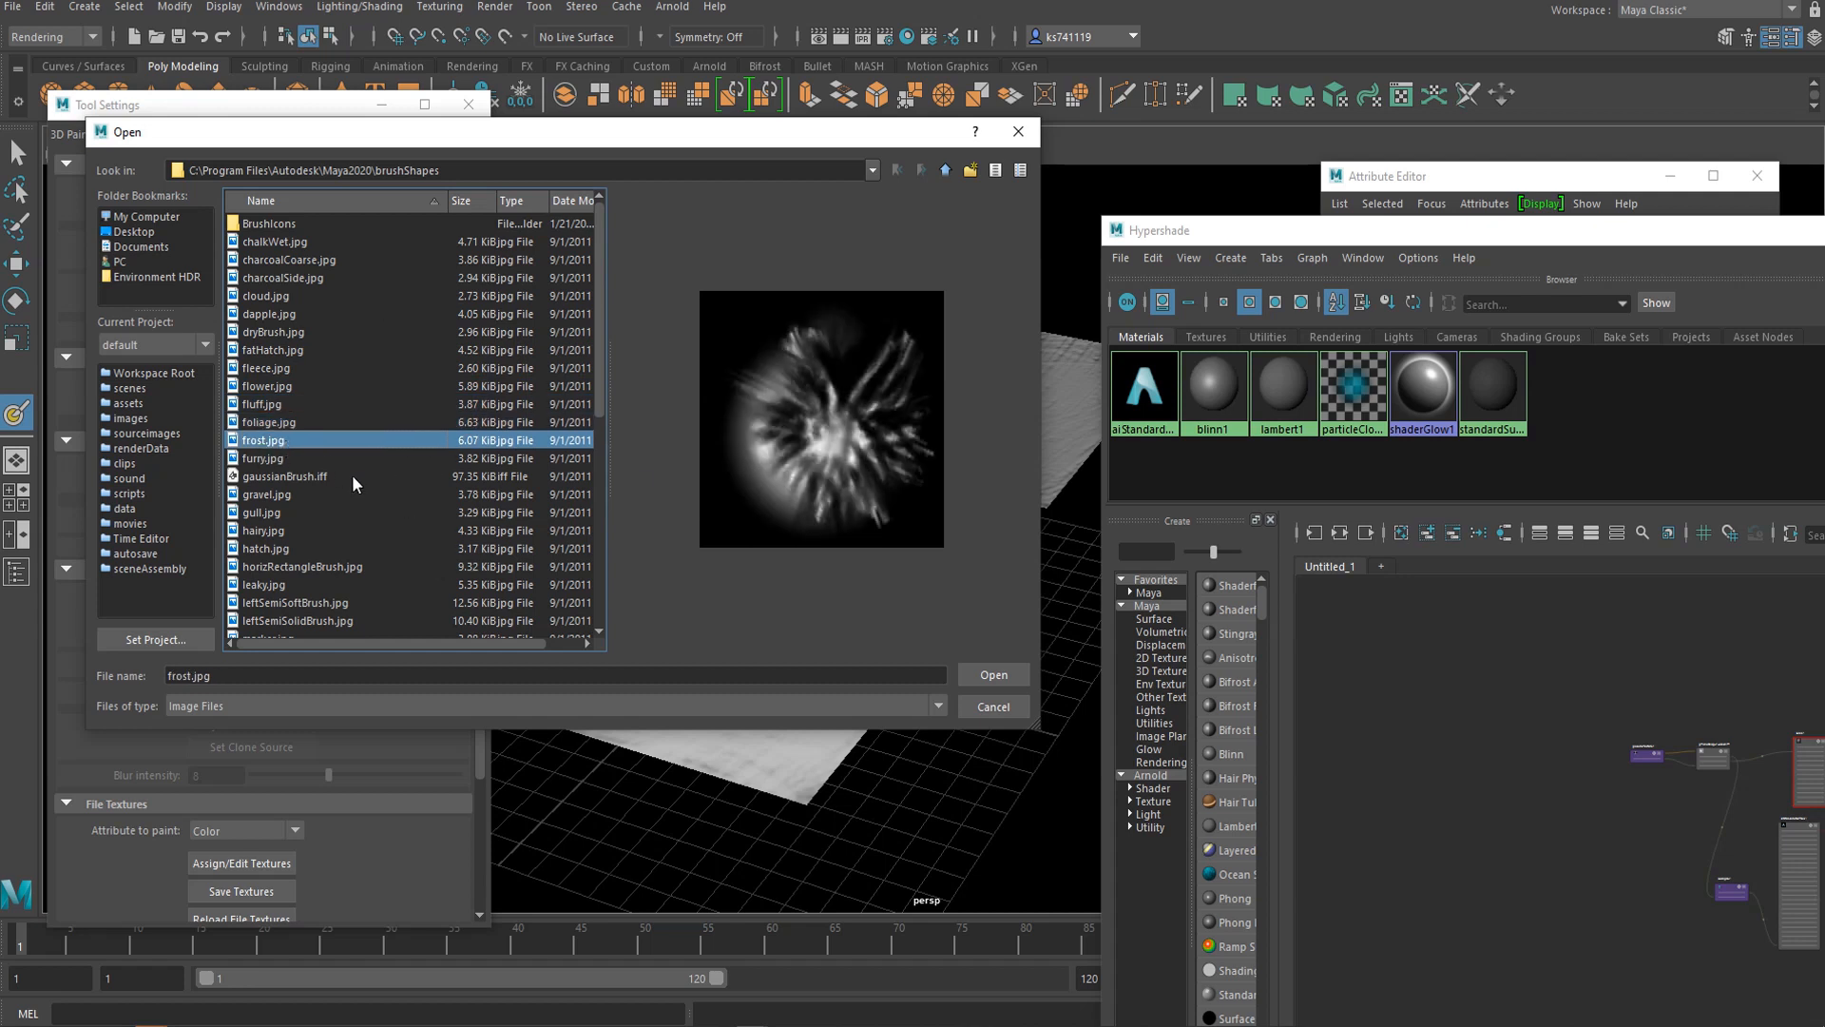
Step: Load furry.jpg from the brushShapes folder as the paint brush shape
click(273, 462)
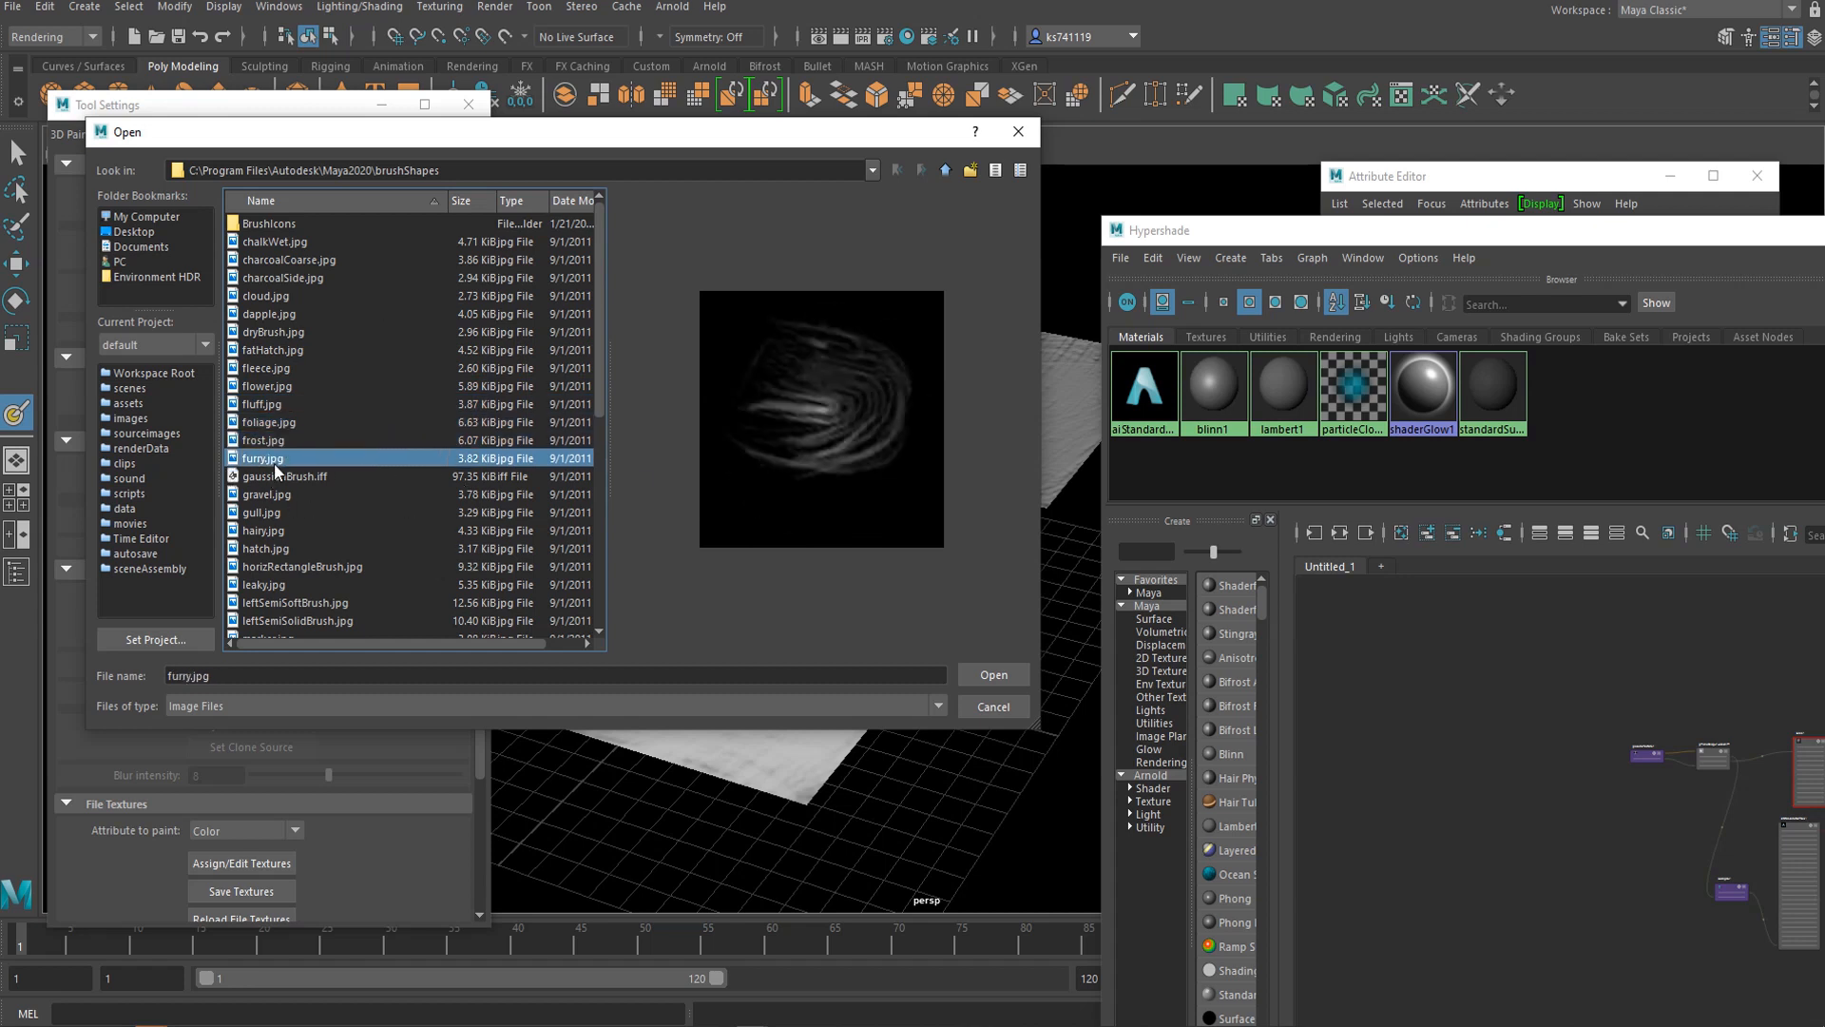
click(302, 476)
click(308, 462)
click(994, 676)
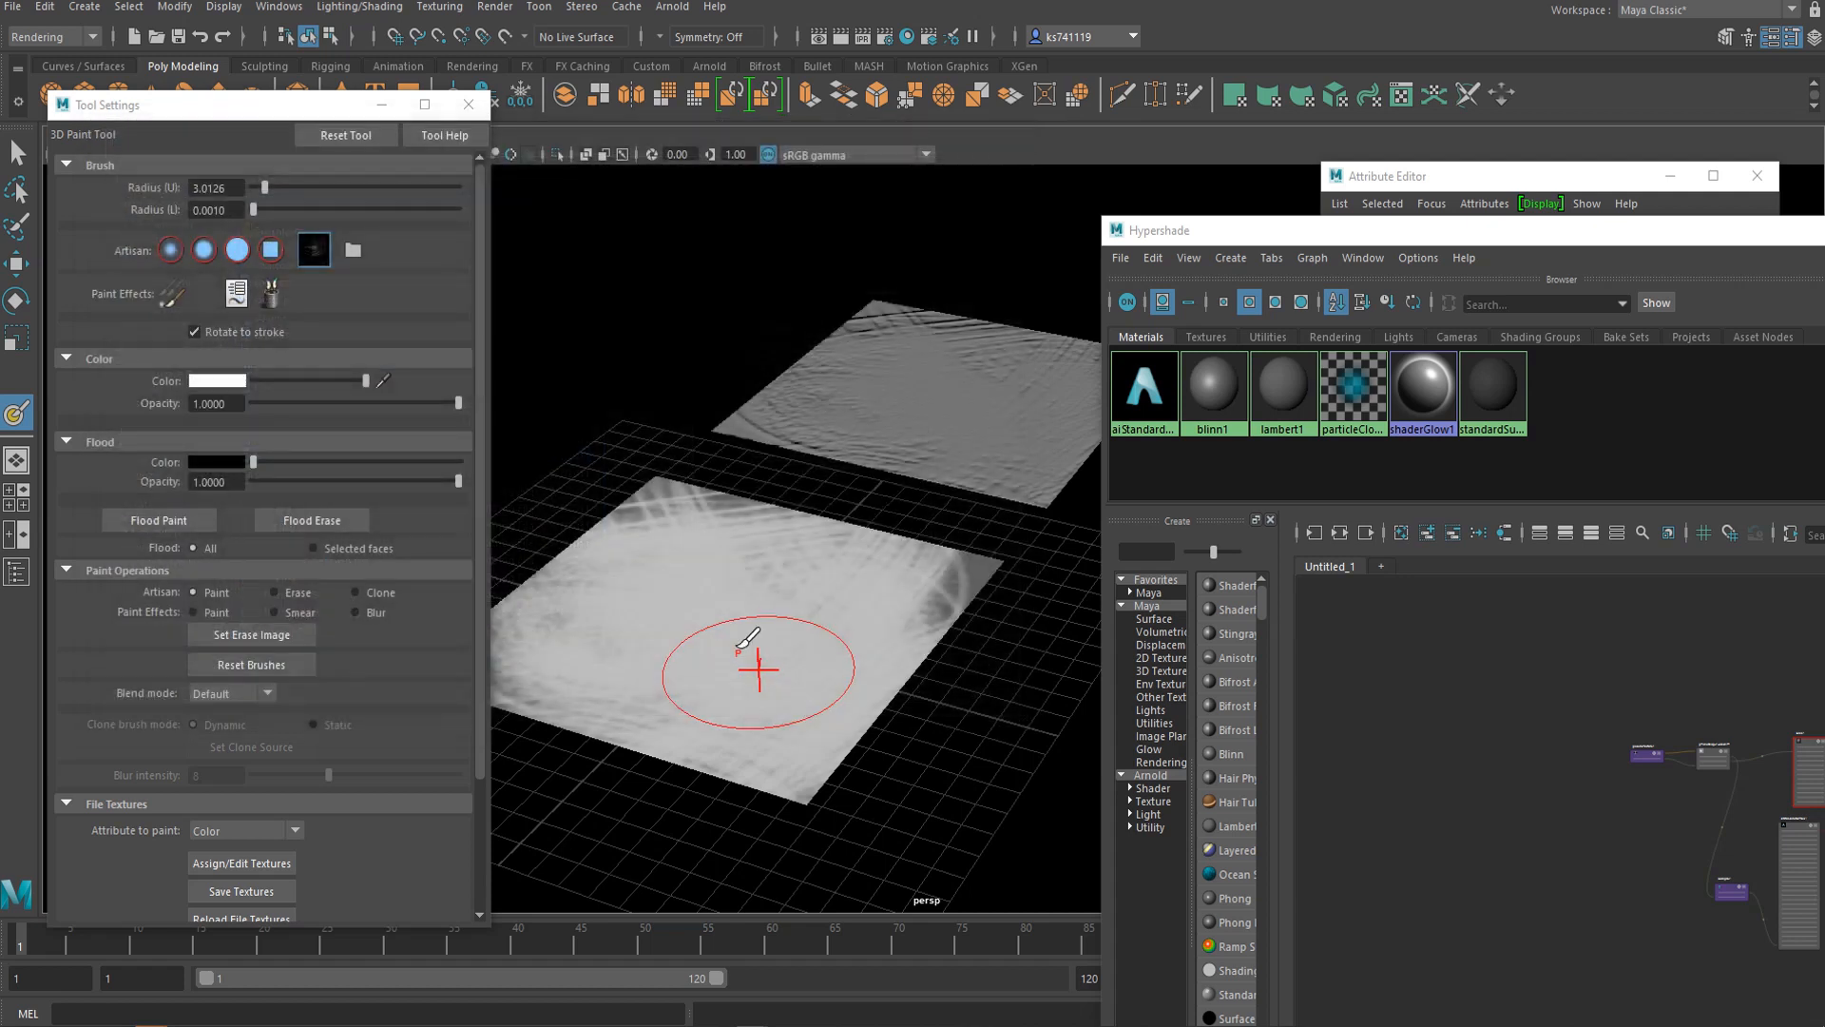
Step: Flood the front plane with black and paint white furry strokes near its middle
click(155, 521)
mouse_move(796, 503)
mouse_down()
mouse_move(792, 659)
mouse_move(711, 706)
mouse_up()
alt+middle_drag(908, 578, 776, 618)
alt+drag(708, 465, 808, 502)
alt+middle_drag(807, 503, 852, 571)
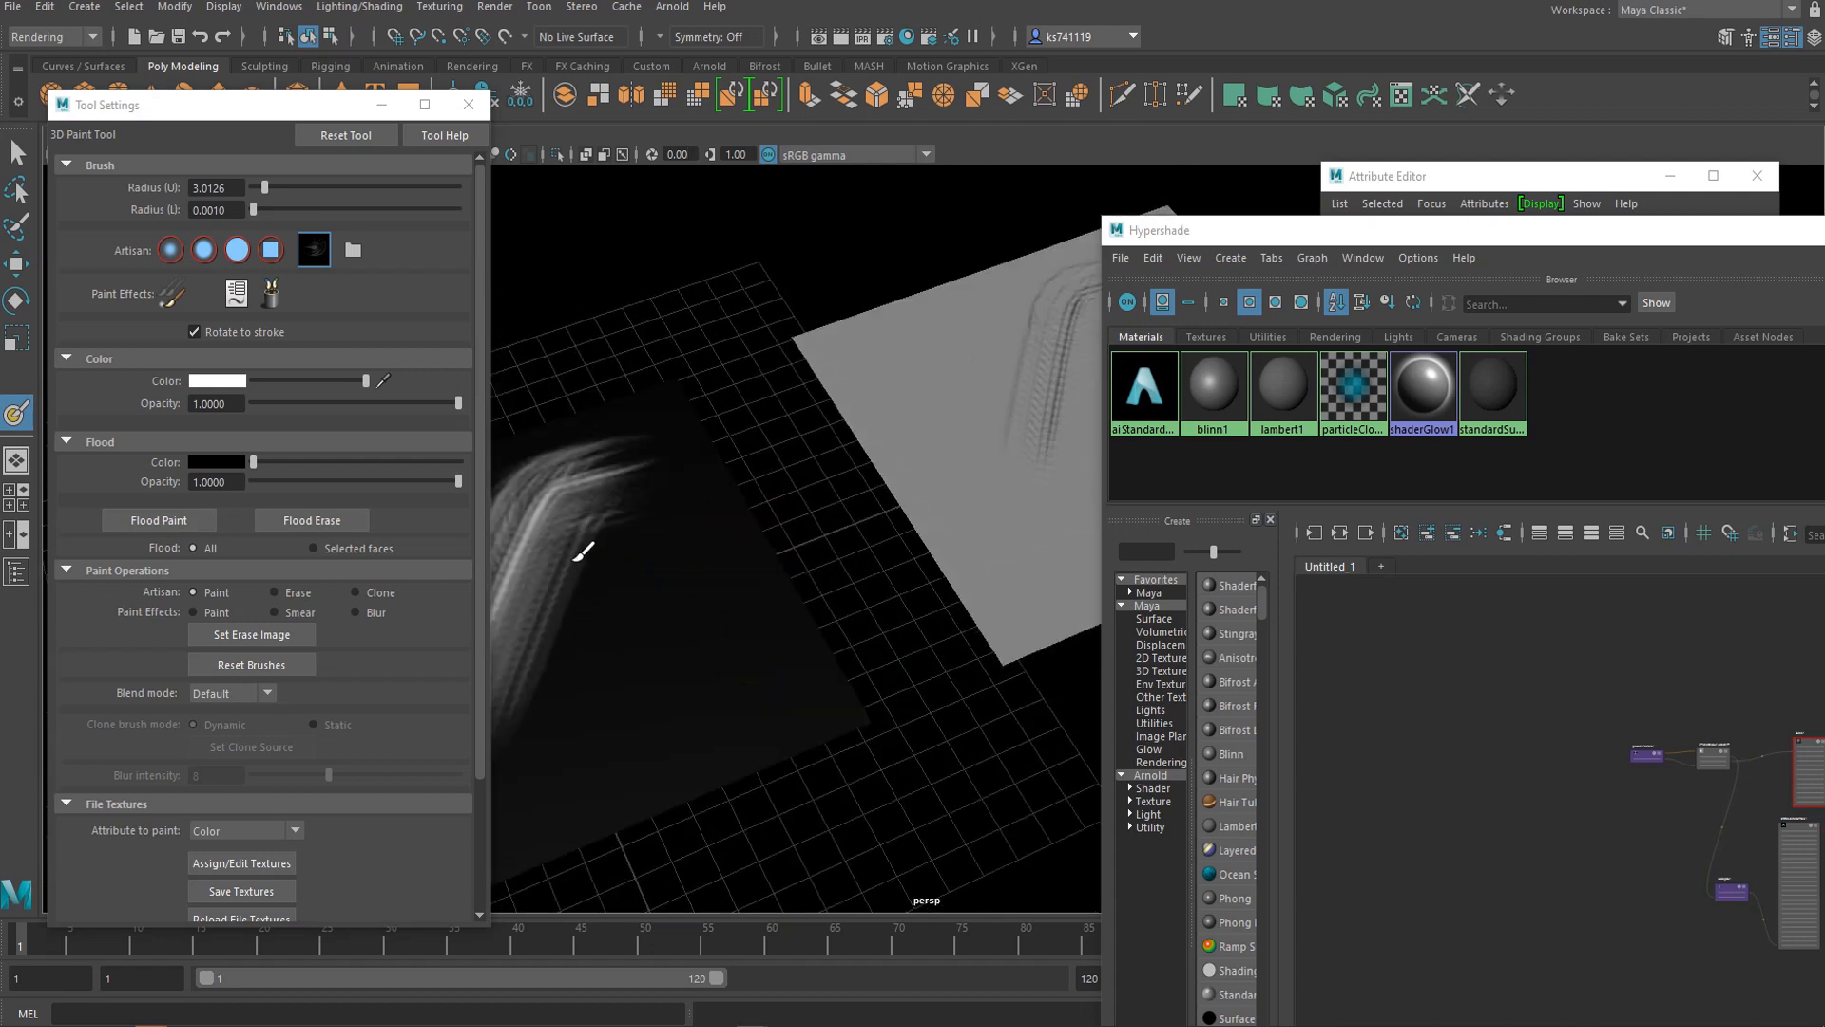
scroll(656, 559, down, 2)
drag(661, 562, 663, 668)
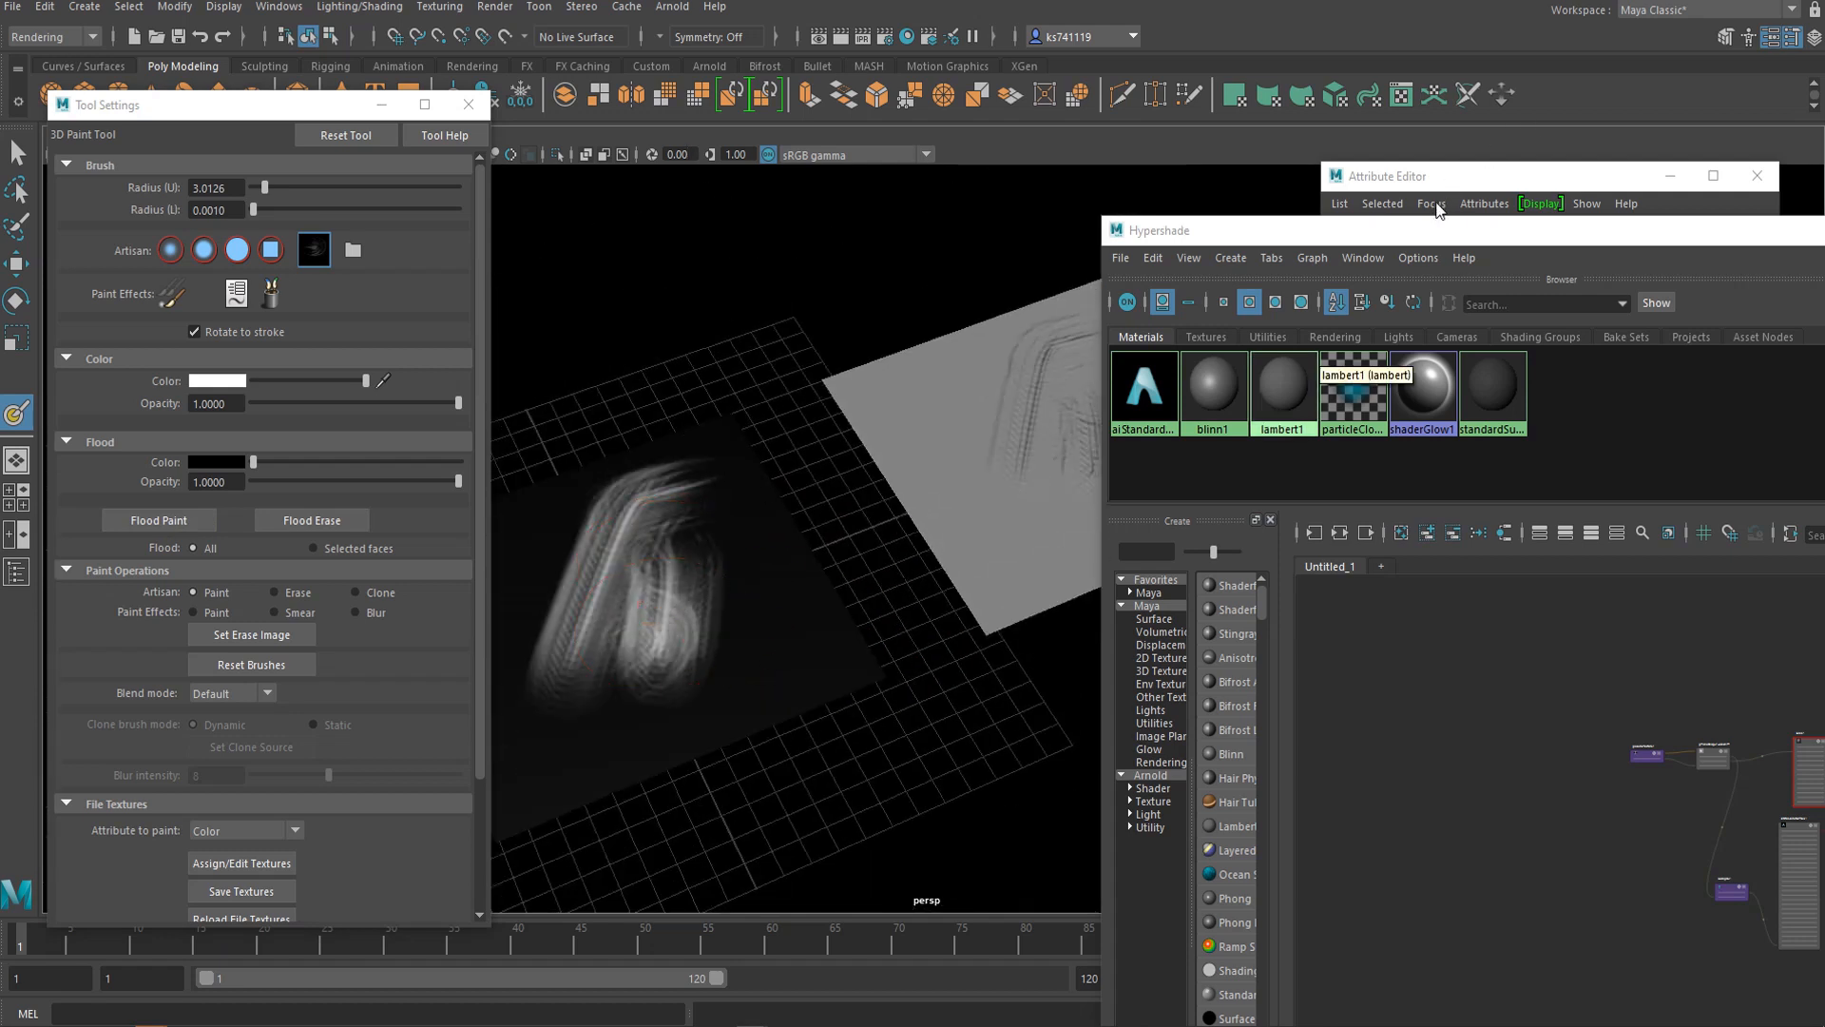
Step: Examine in the Hypershade graph how the painted pPlaneShape1_color.iff texture connects through bump2d1 to aiStandardSurface1
drag(1417, 229, 1055, 107)
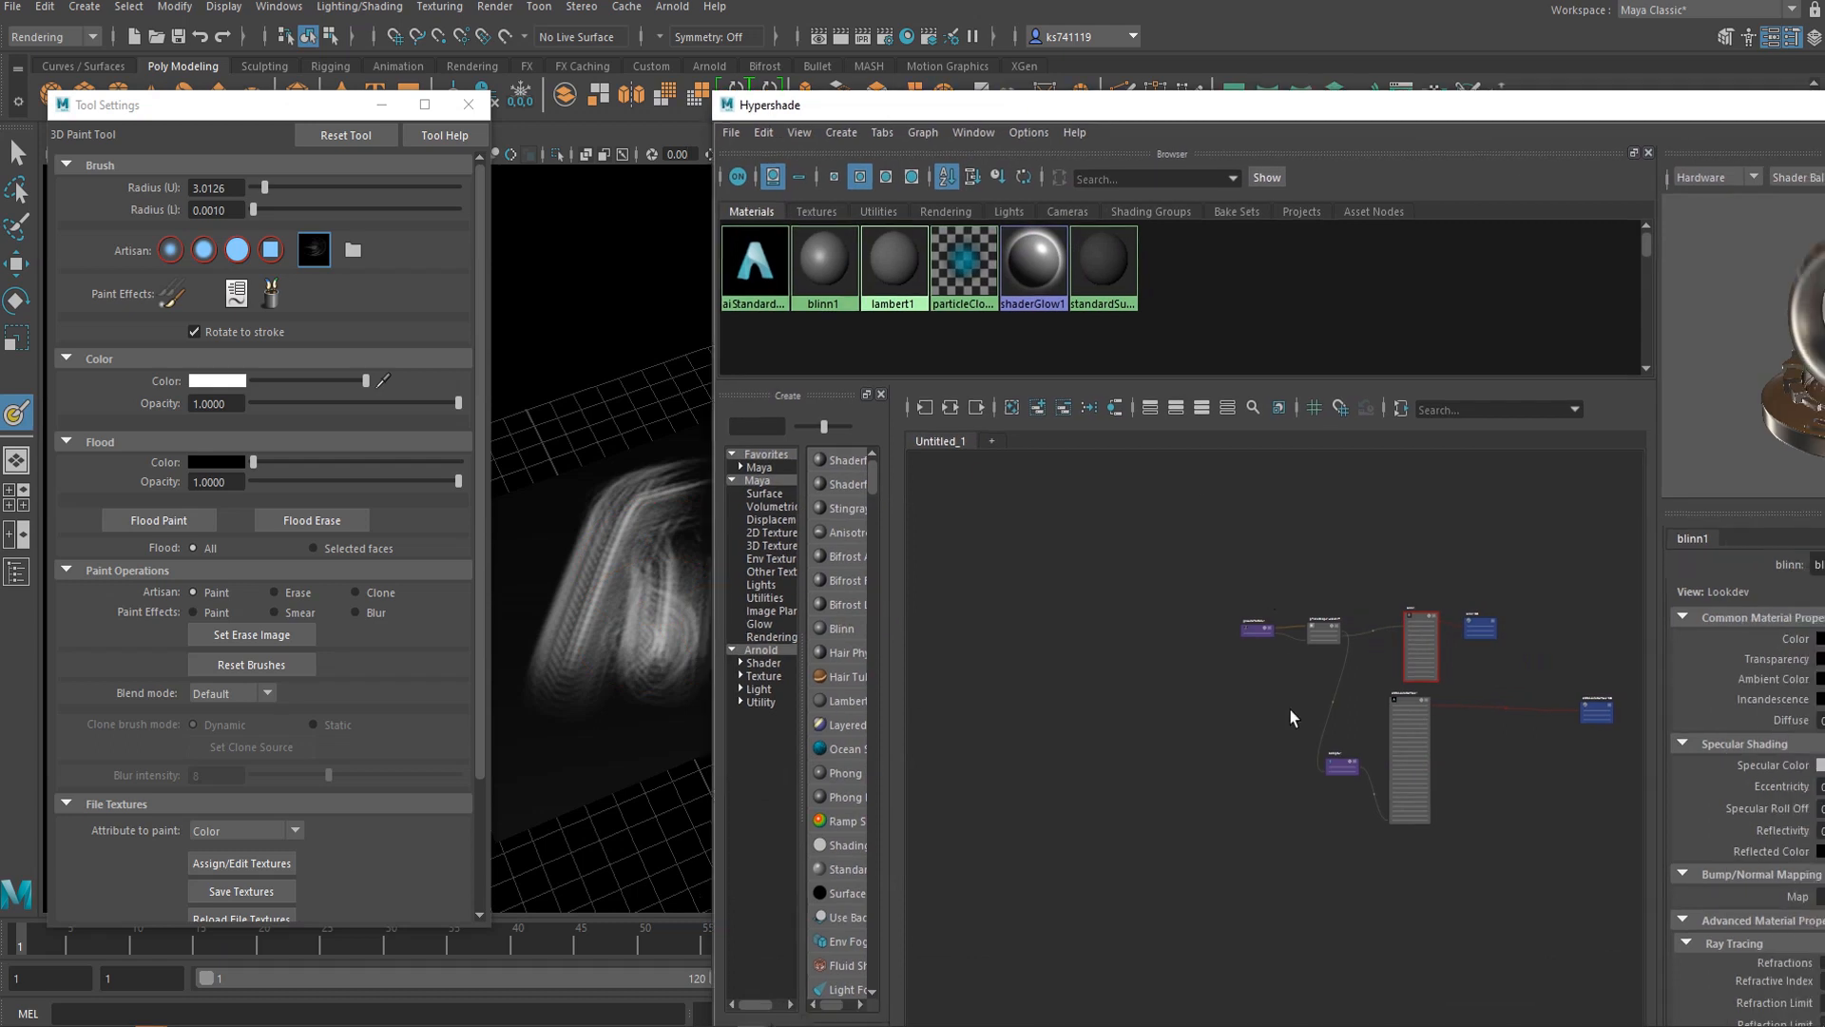
scroll(1288, 728, up, 5)
alt+middle_drag(1288, 743, 1008, 583)
scroll(1008, 583, down, 2)
alt+middle_drag(1217, 631, 1091, 672)
scroll(1091, 672, up, 4)
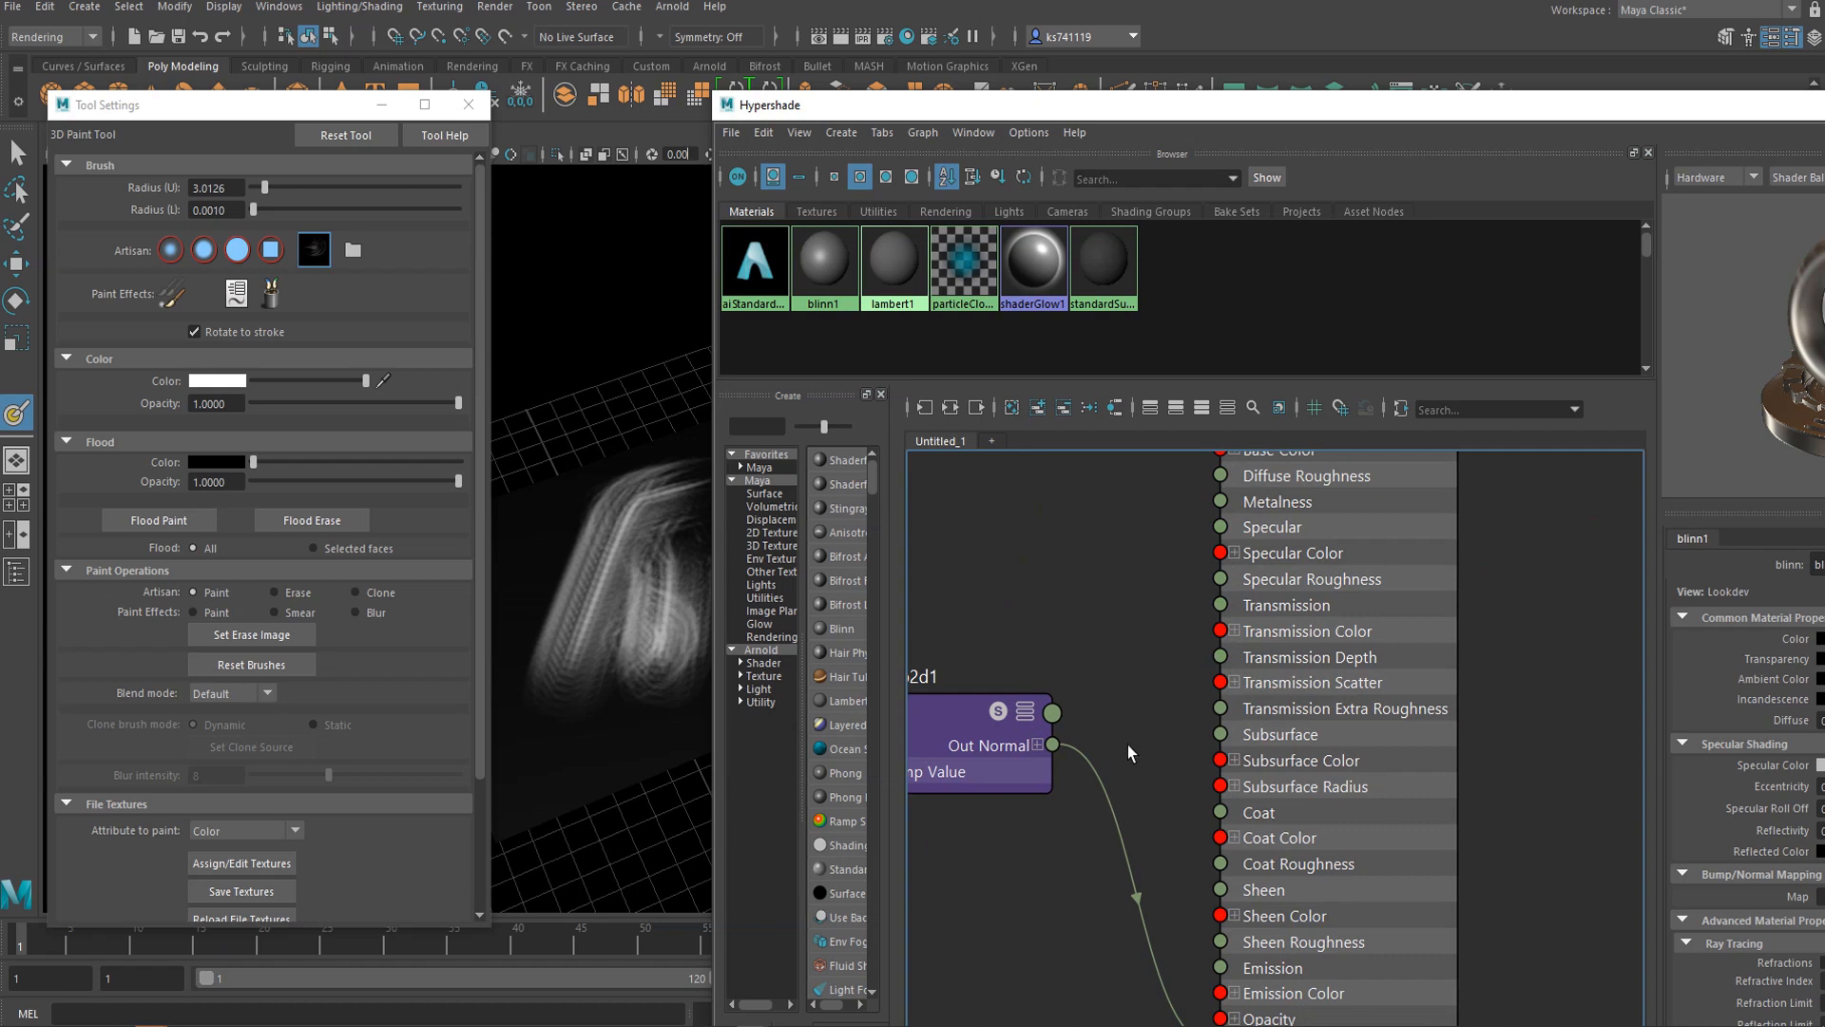
scroll(1124, 645, down, 3)
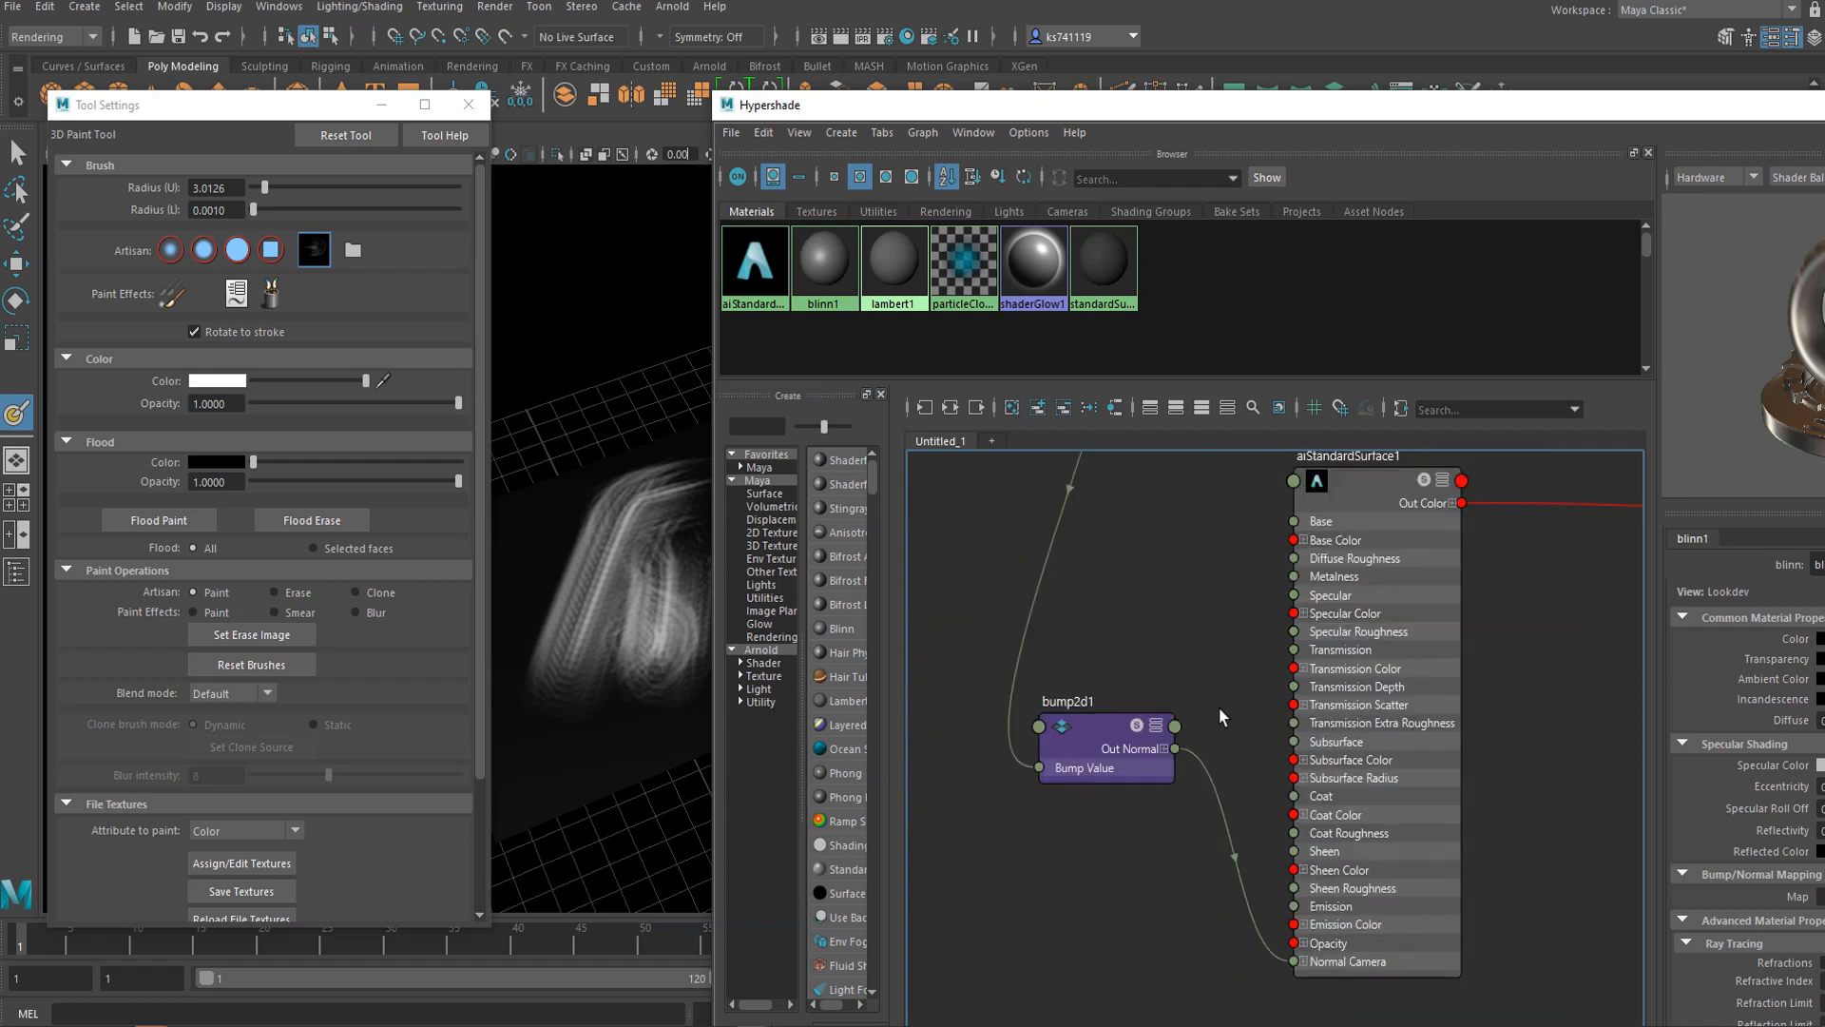
alt+middle_drag(1198, 566, 1166, 751)
scroll(1165, 751, down, 4)
alt+middle_drag(1118, 603, 1159, 595)
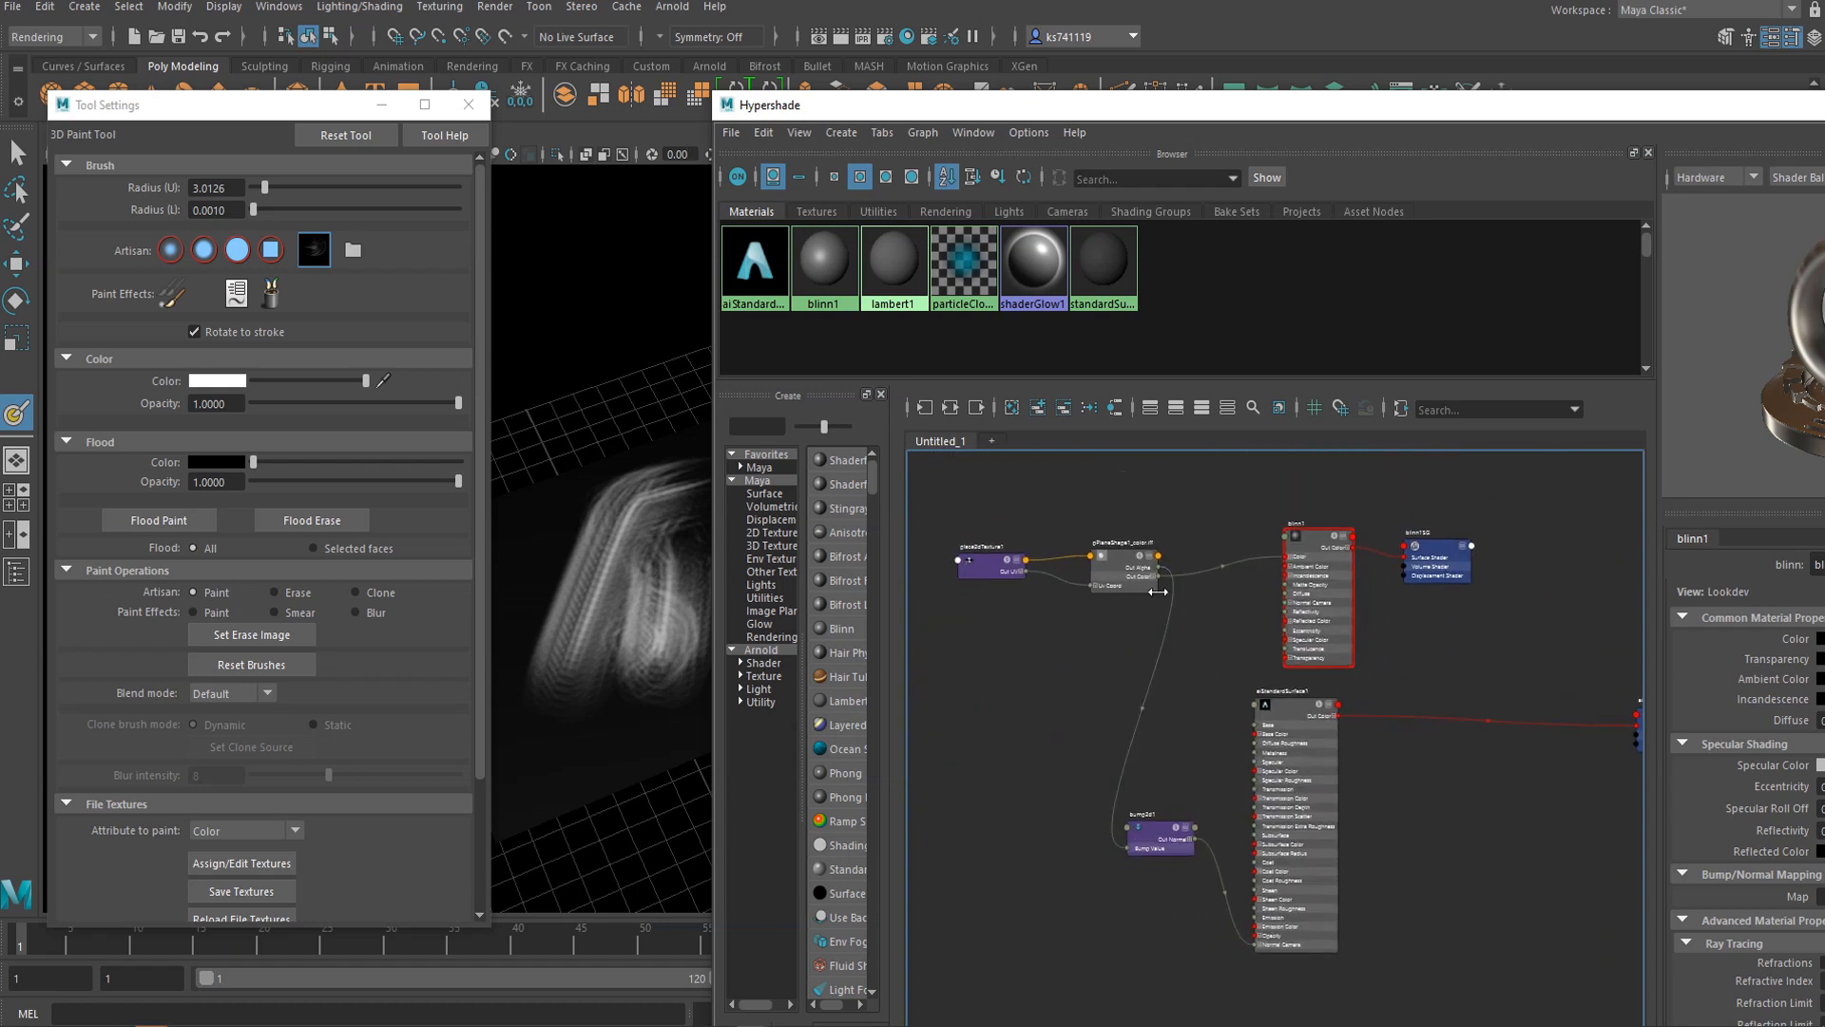
scroll(1153, 590, up, 2)
drag(914, 102, 1428, 253)
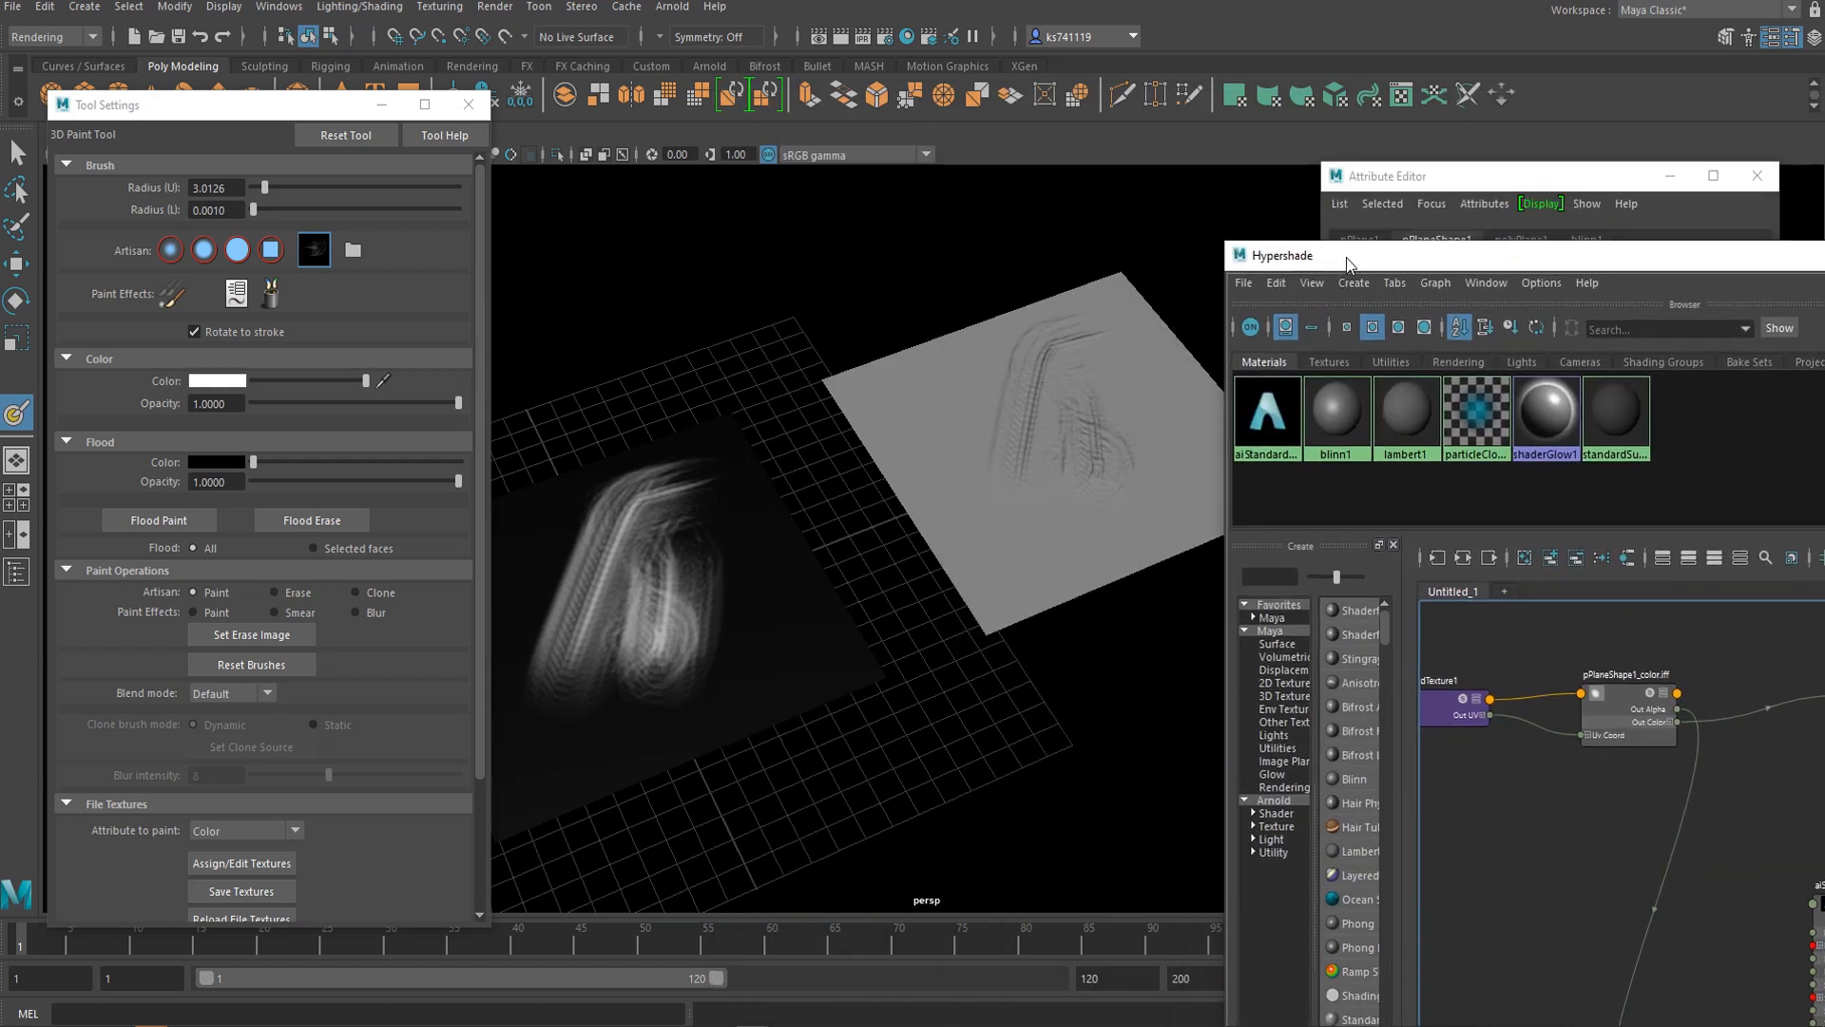
Step: Paint more sweeping white furry strokes across the black plane to build up the bump pattern
alt+middle_drag(779, 523, 891, 523)
mouse_move(849, 571)
alt+mouse_down()
mouse_move(852, 692)
mouse_move(738, 638)
alt+mouse_up()
scroll(888, 578, up, 3)
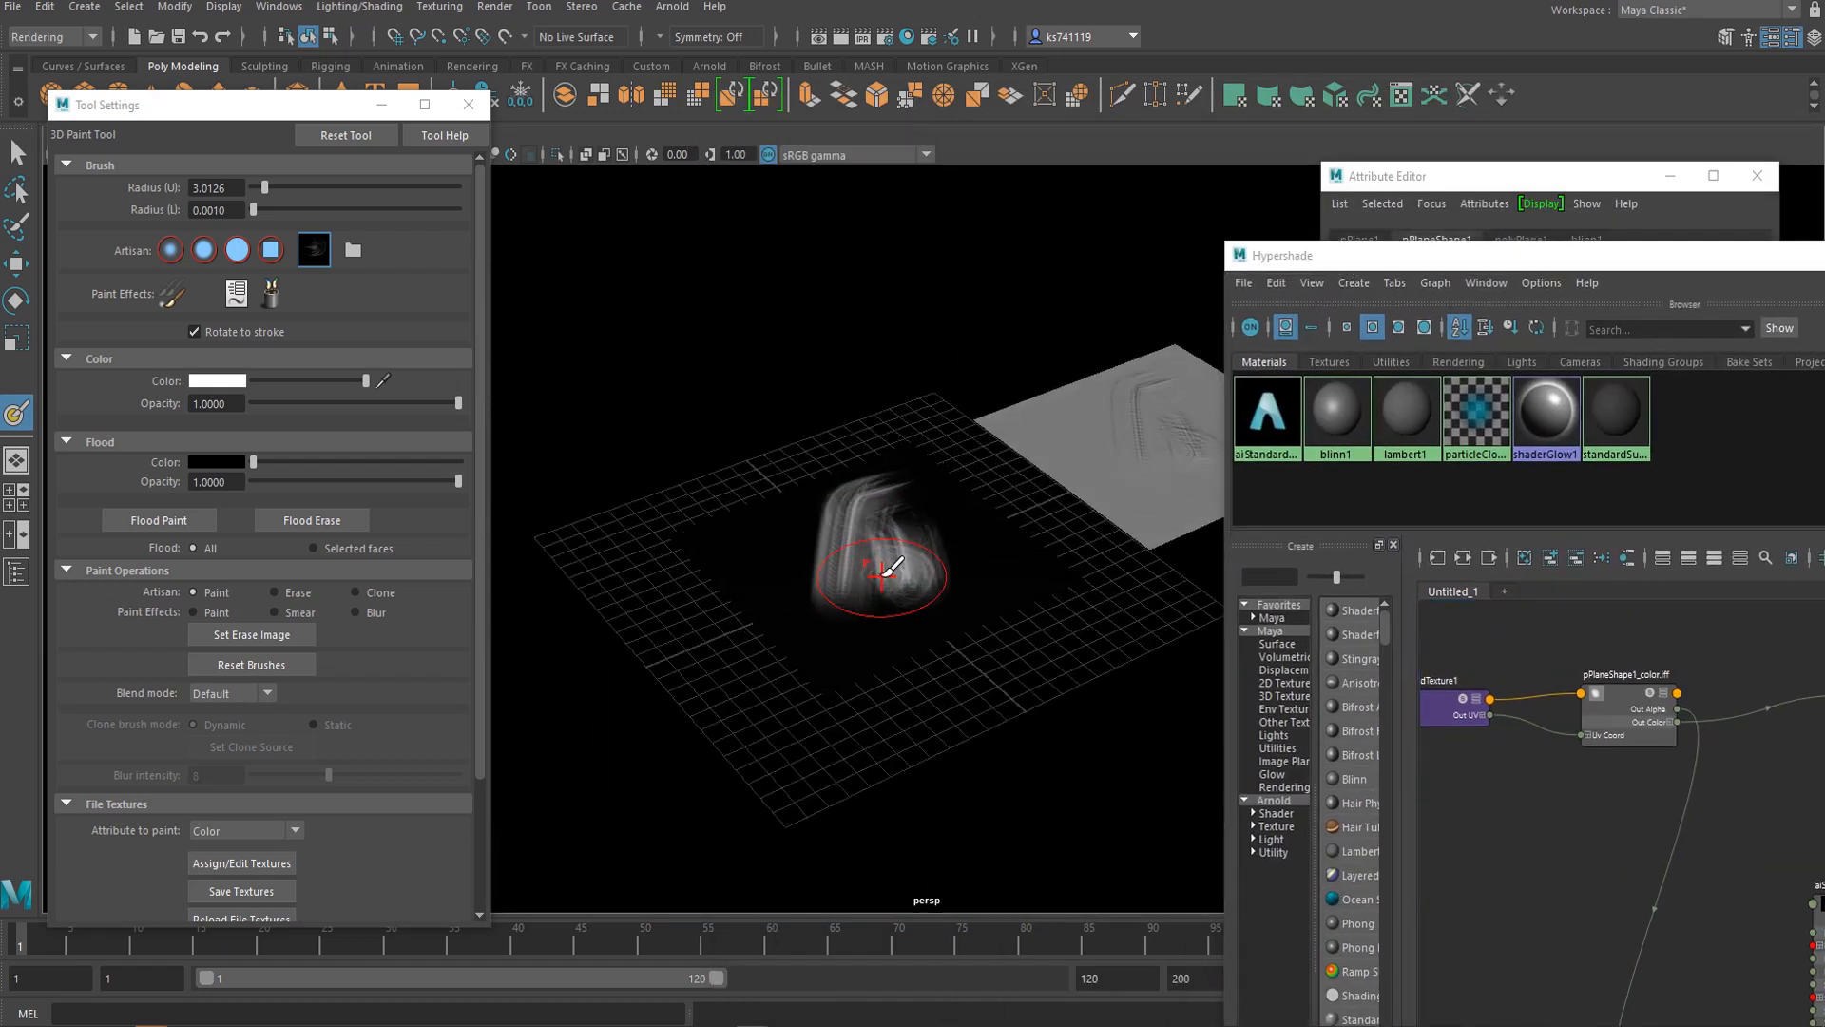
mouse_move(720, 517)
mouse_down()
mouse_move(901, 582)
mouse_move(742, 549)
mouse_move(992, 444)
mouse_up()
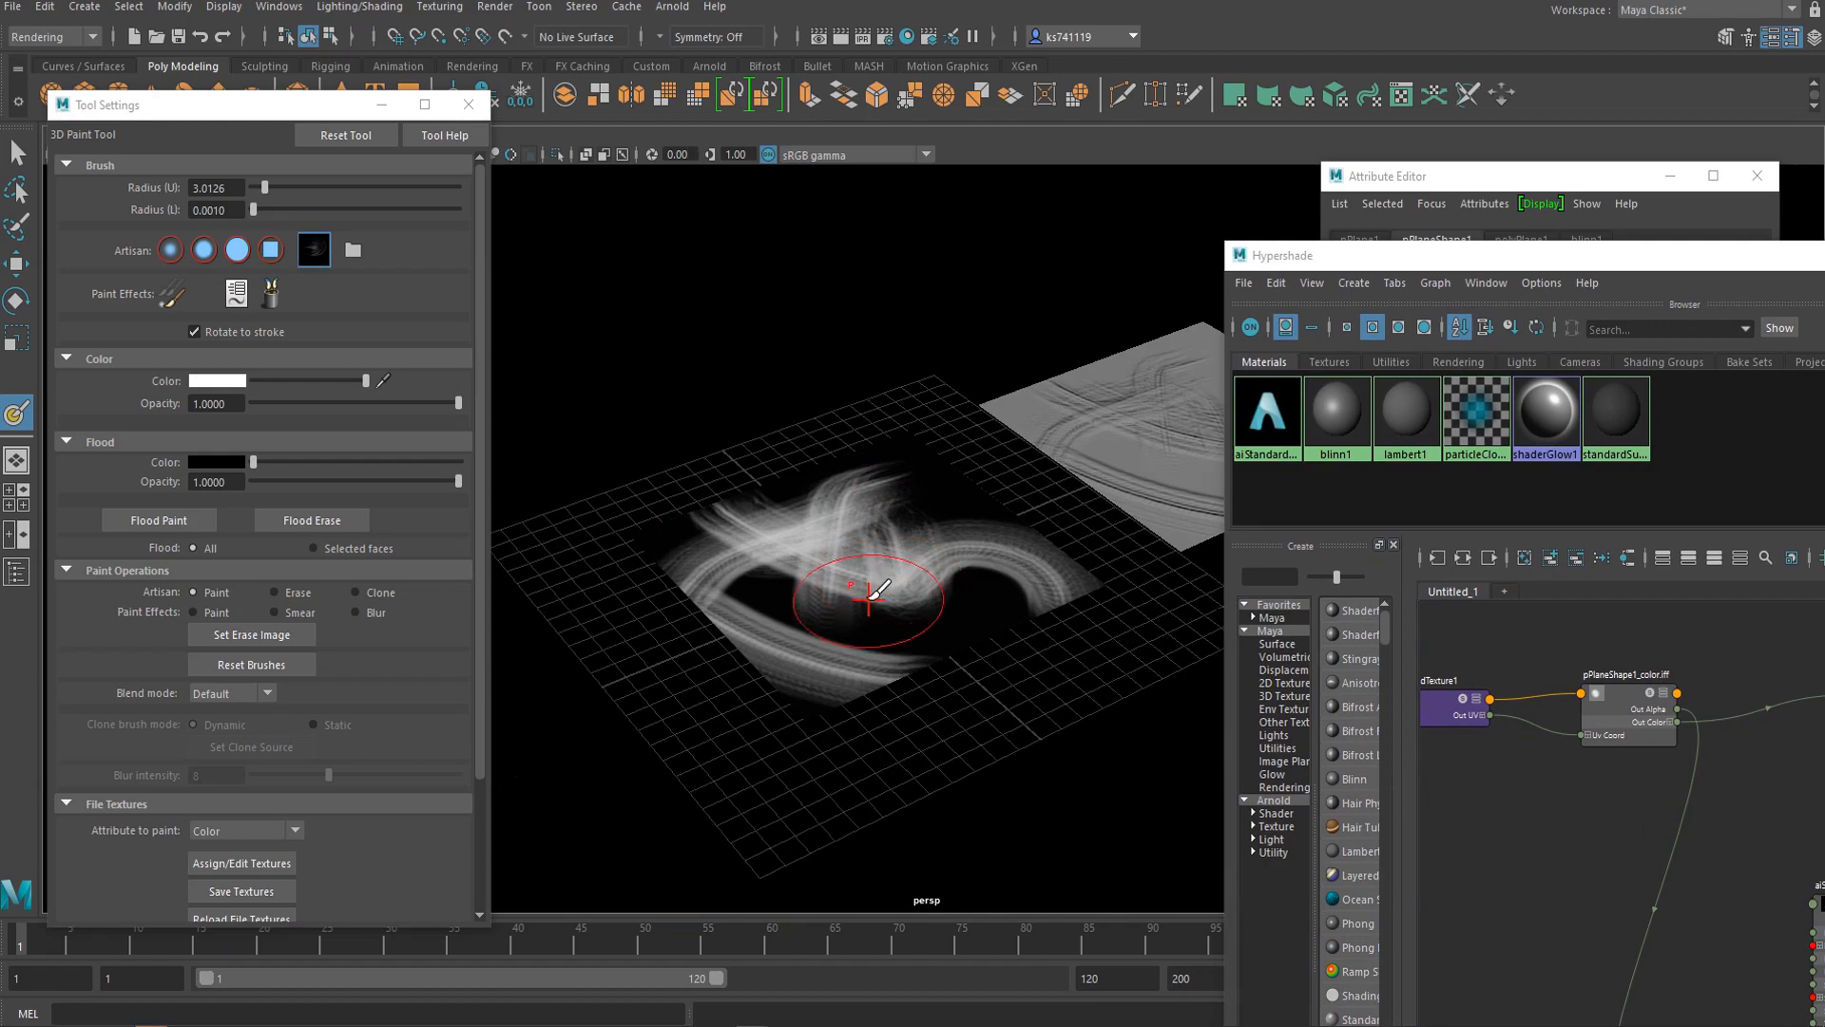